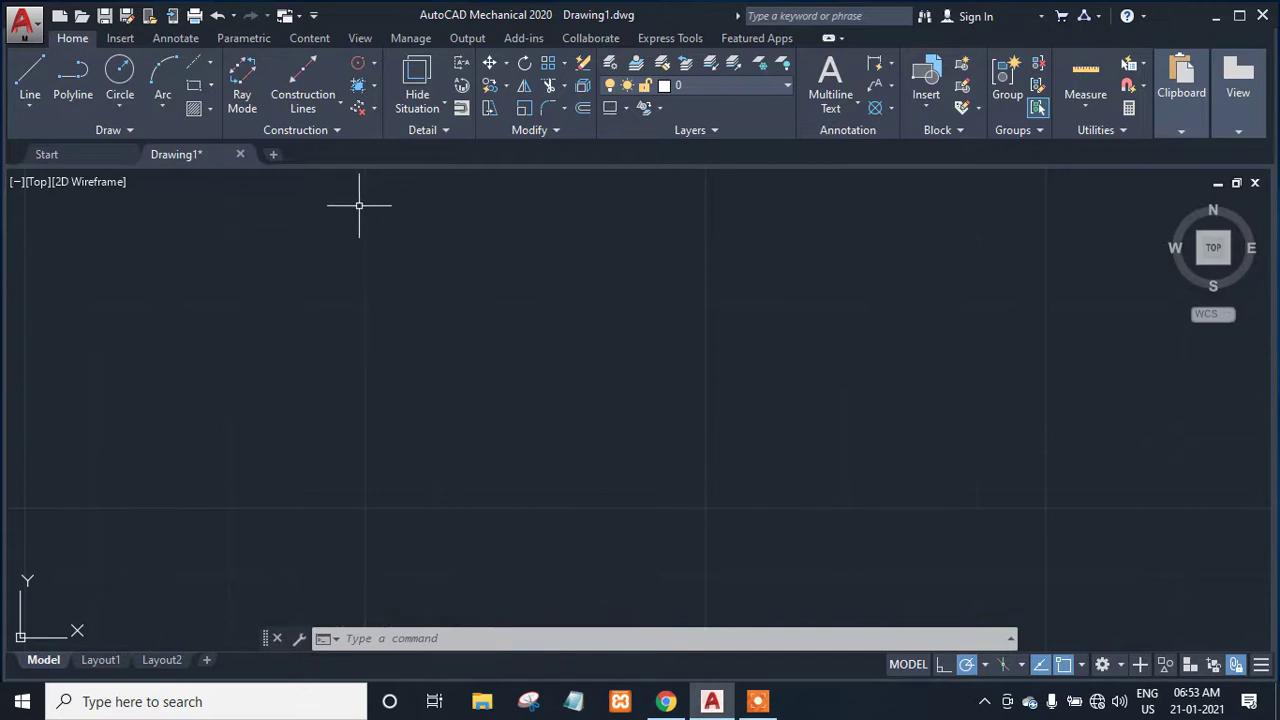
Place a single horizontal construction line across the middle of the empty drawing.
left_click(331, 97)
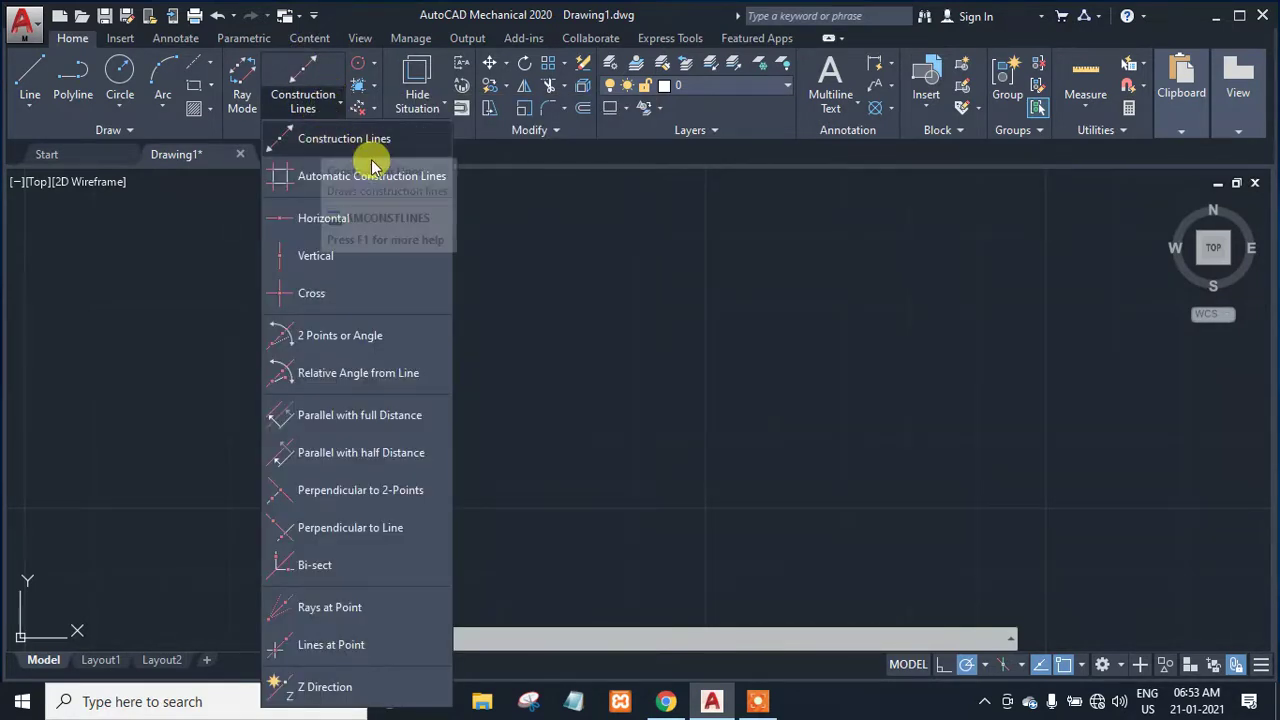
left_click(342, 228)
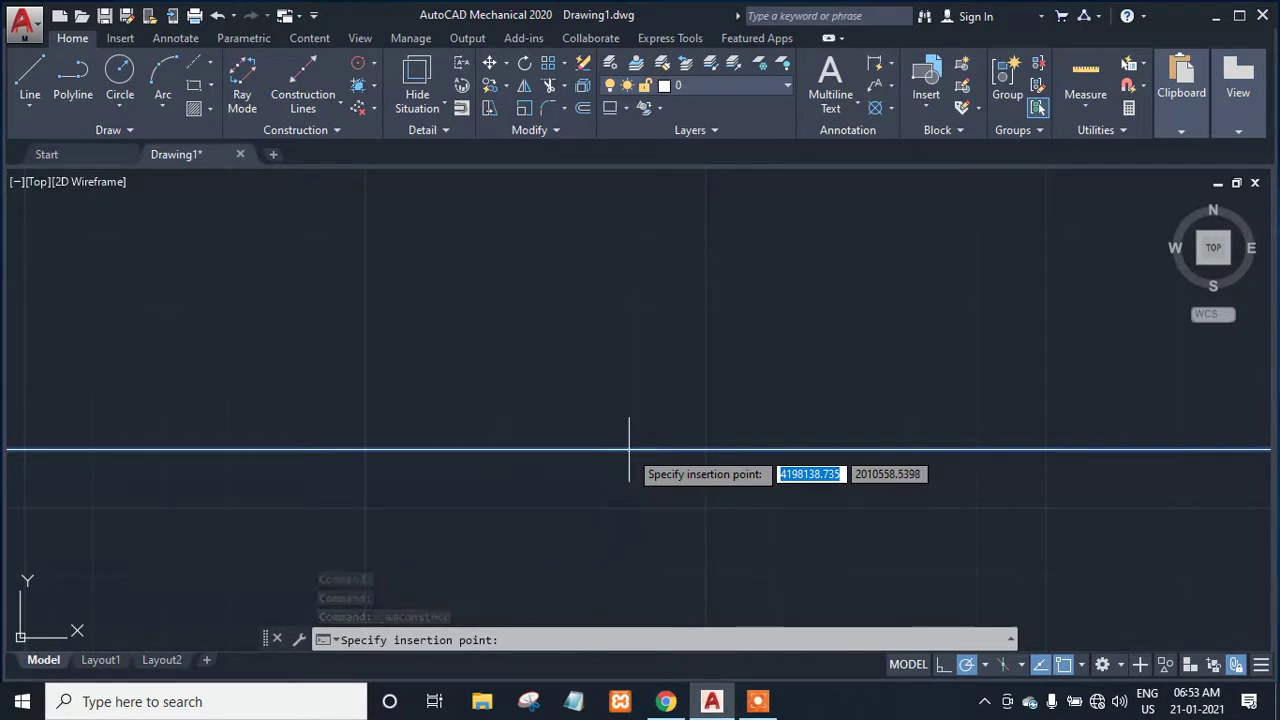
key("Return")
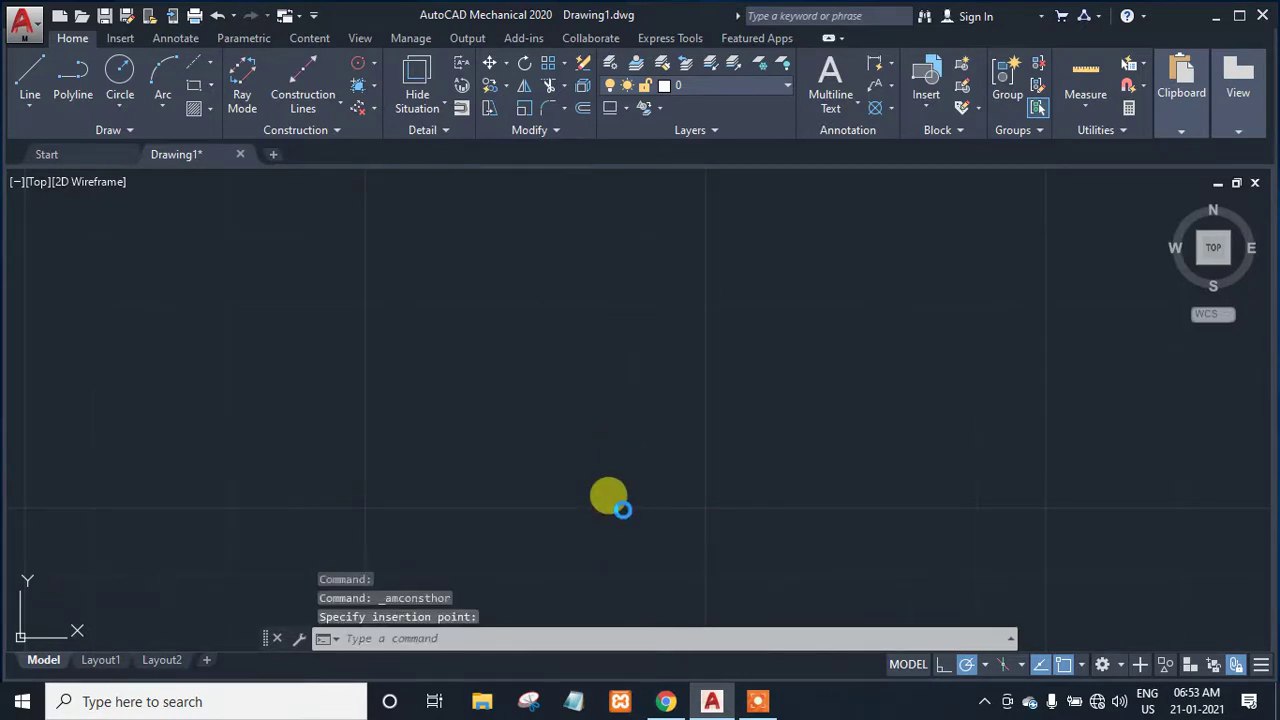
right_click(609, 497)
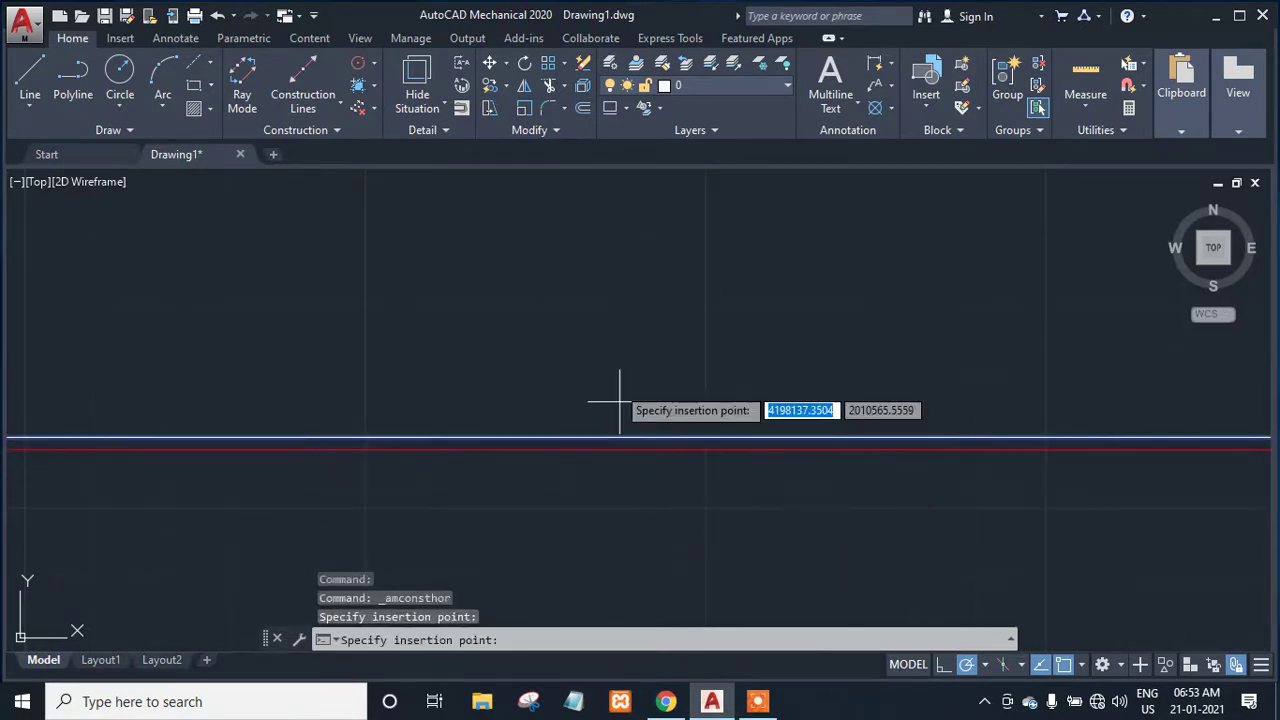
key("Escape")
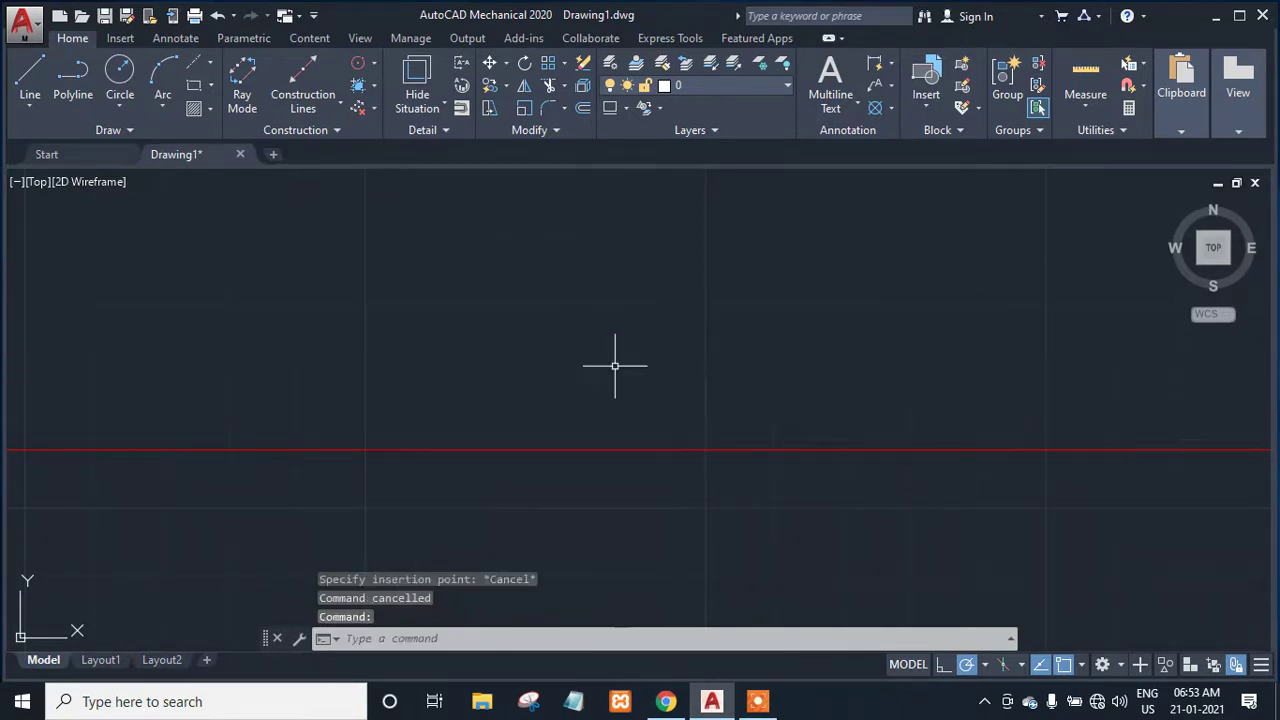
Place a vertical construction line through the snap point on the horizontal construction line.
left_click(331, 107)
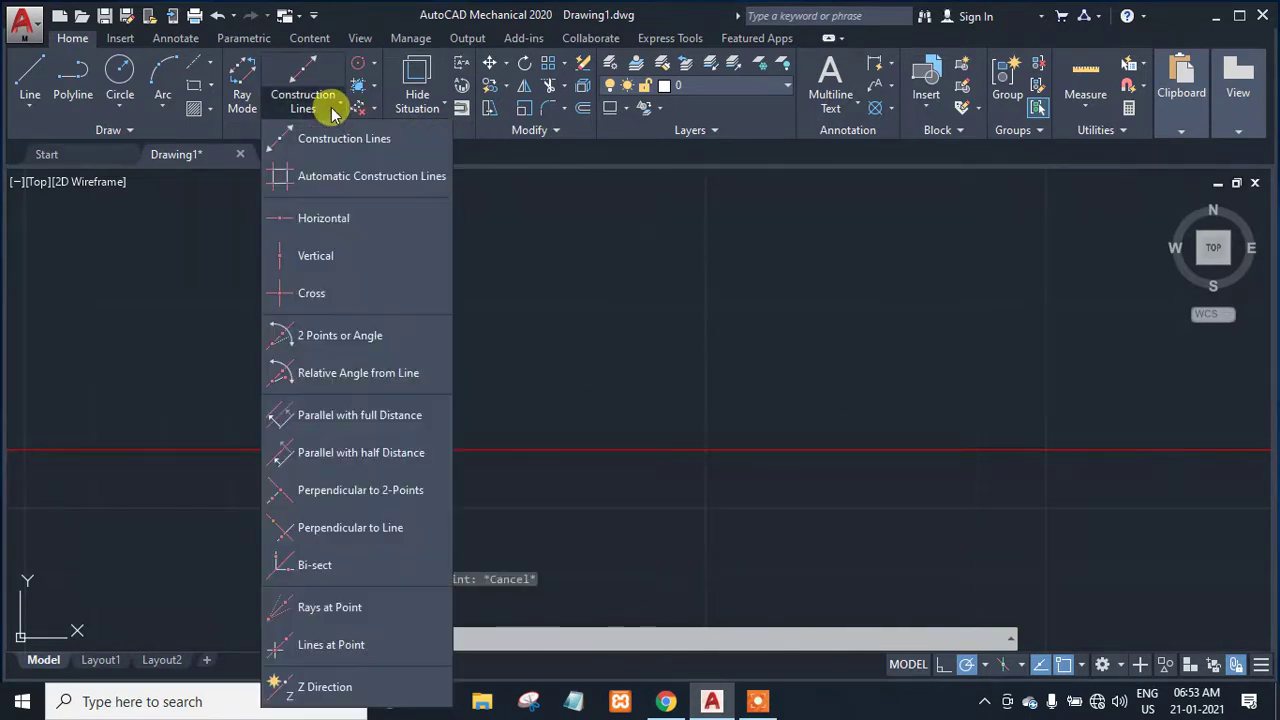
left_click(339, 259)
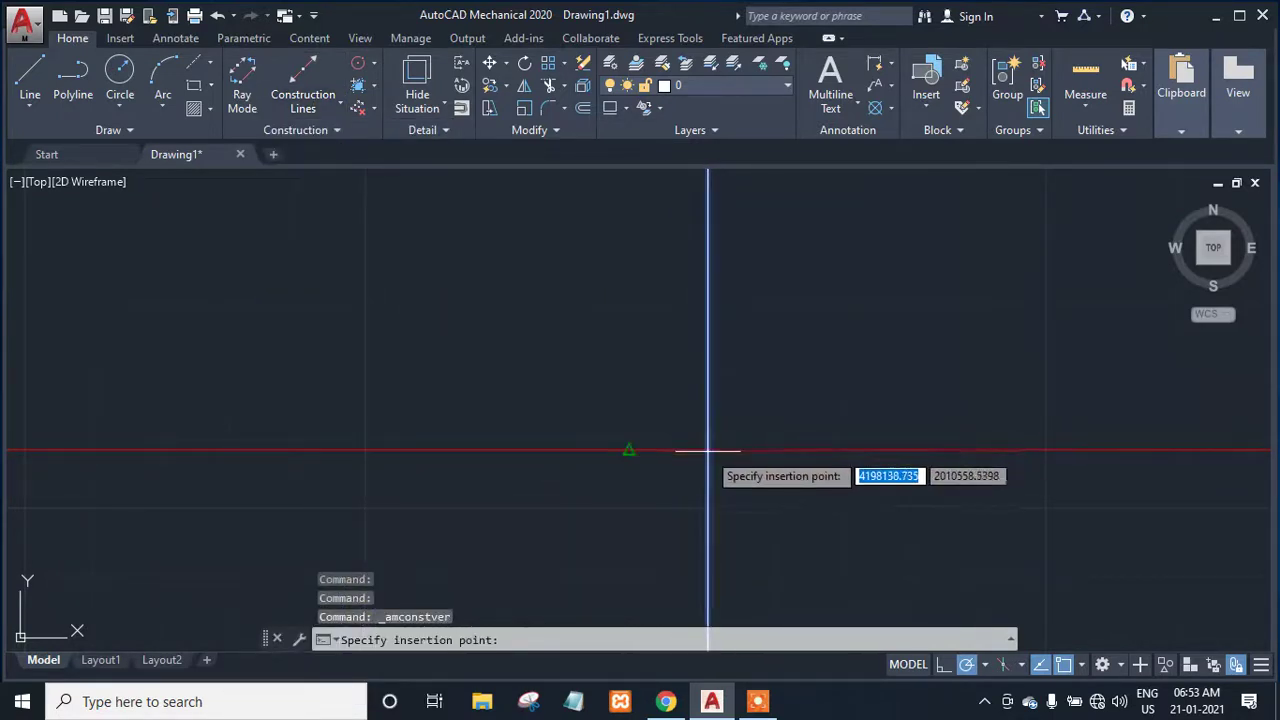
left_click(630, 447)
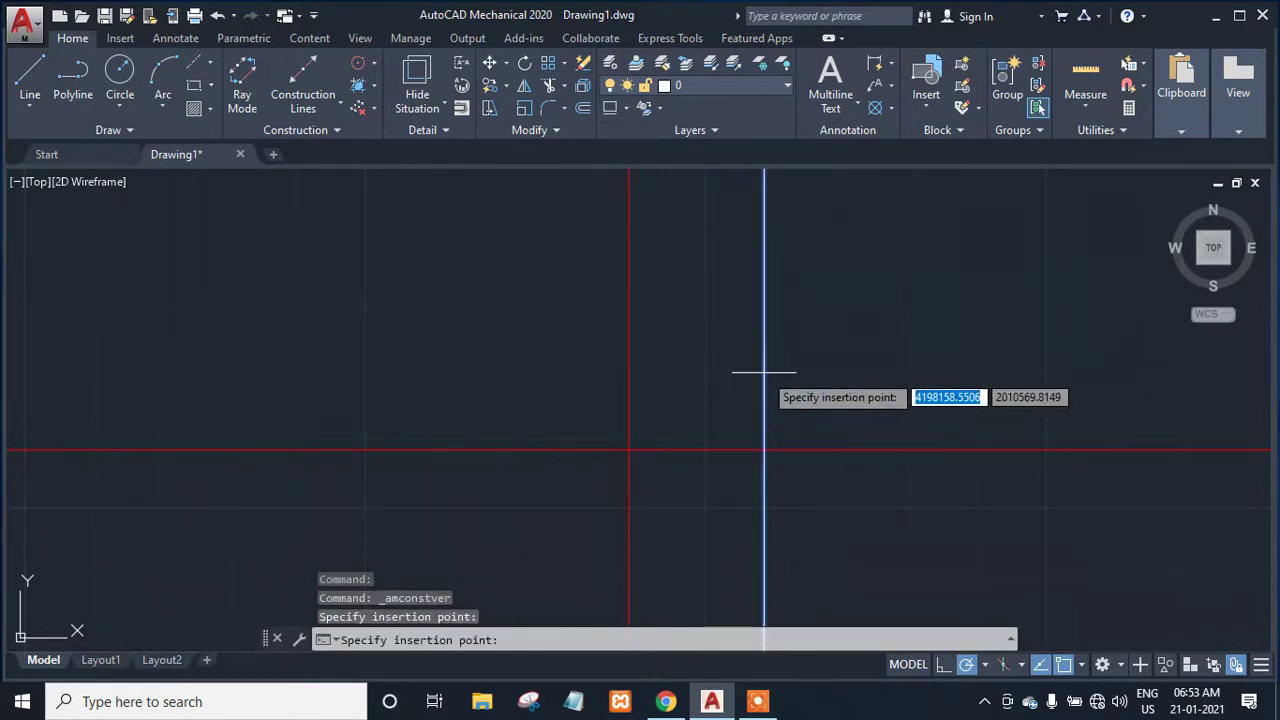
key("Escape")
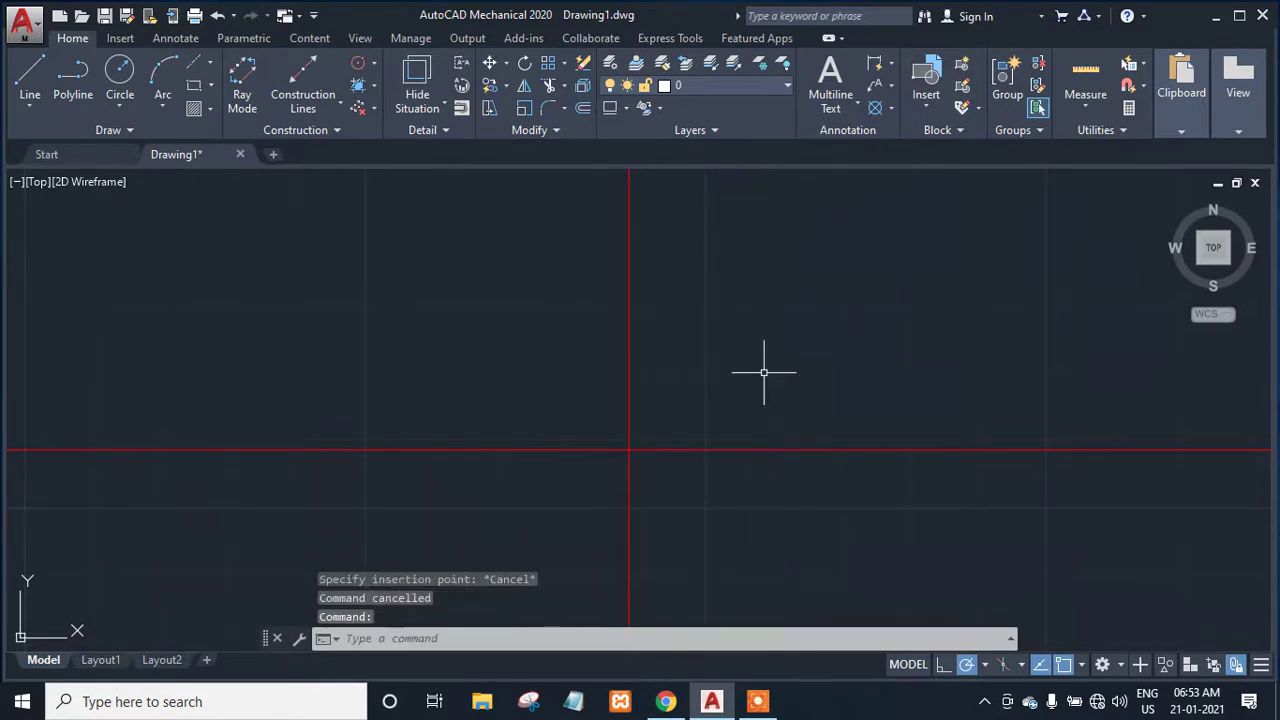
Offset the horizontal construction line by 0.175 to both sides, above and below.
left_click(581, 109)
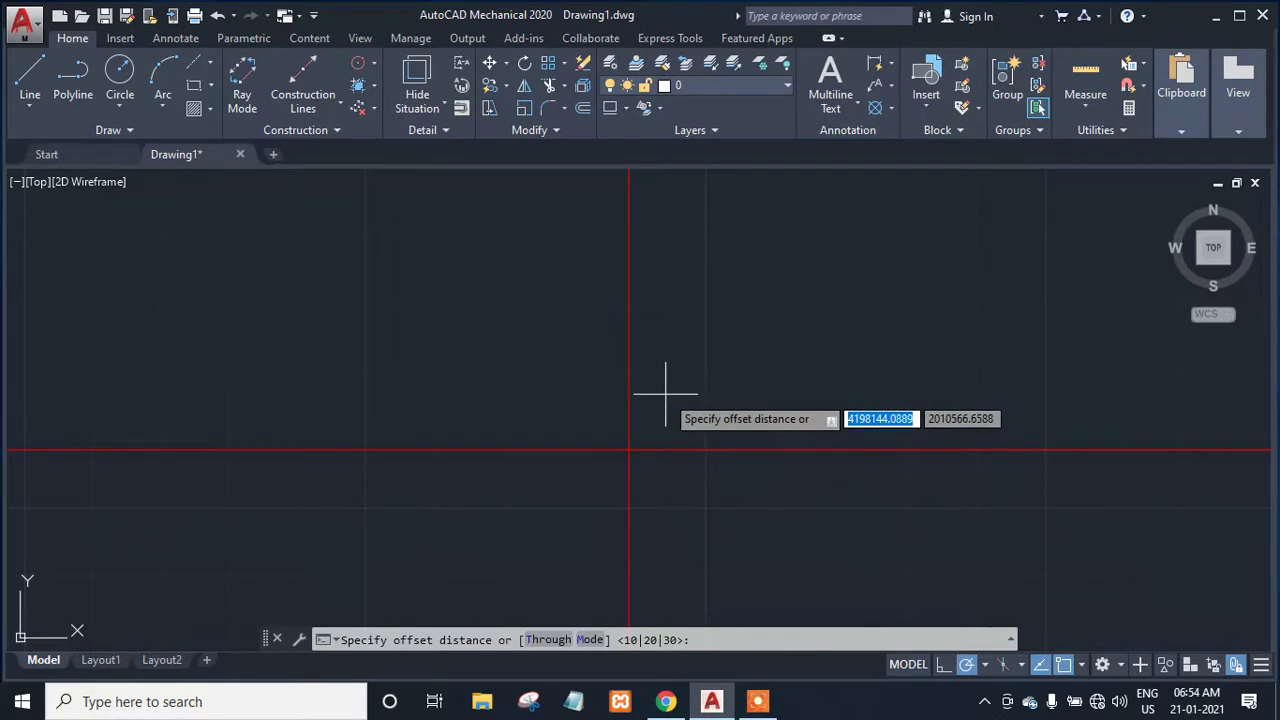
type(".")
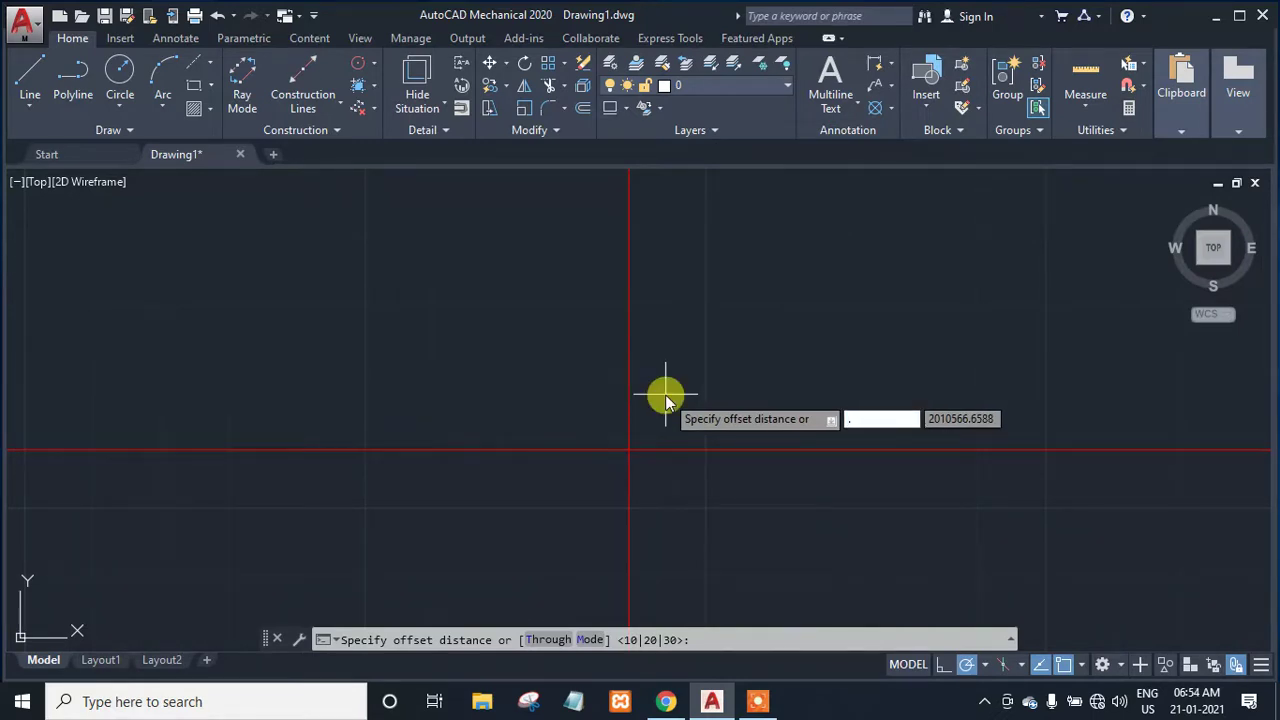
type("175")
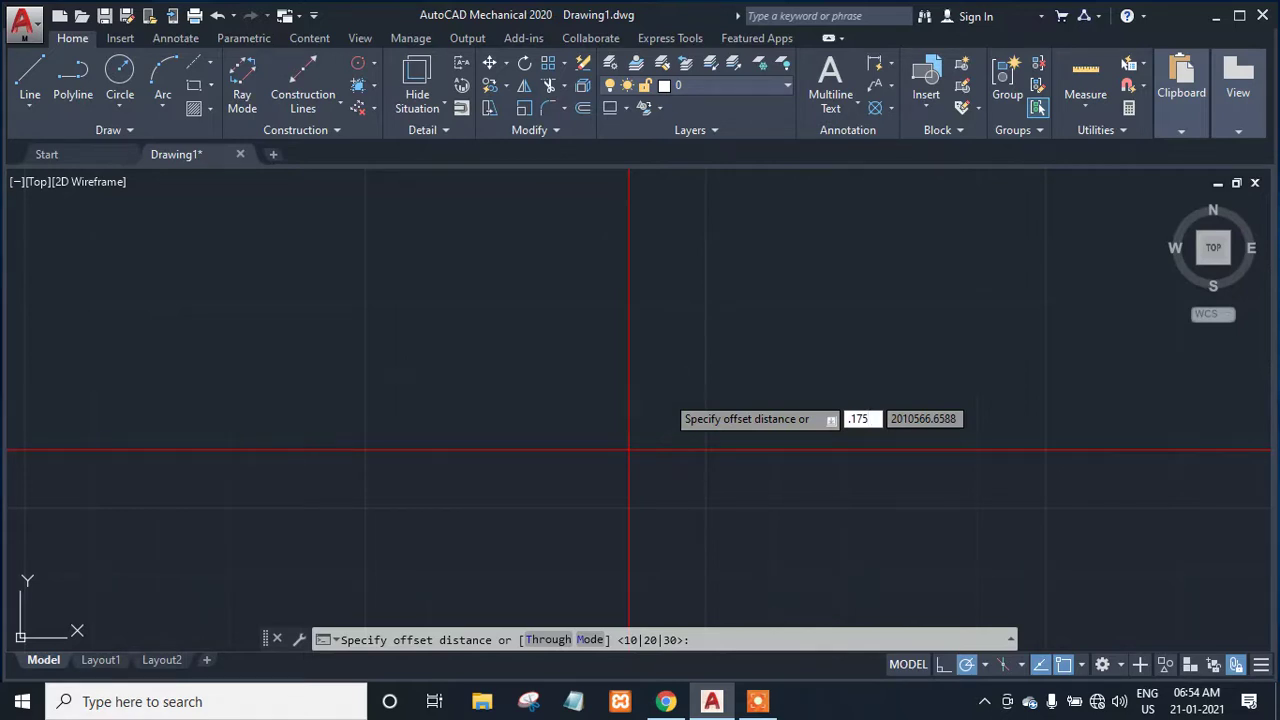
key("Return")
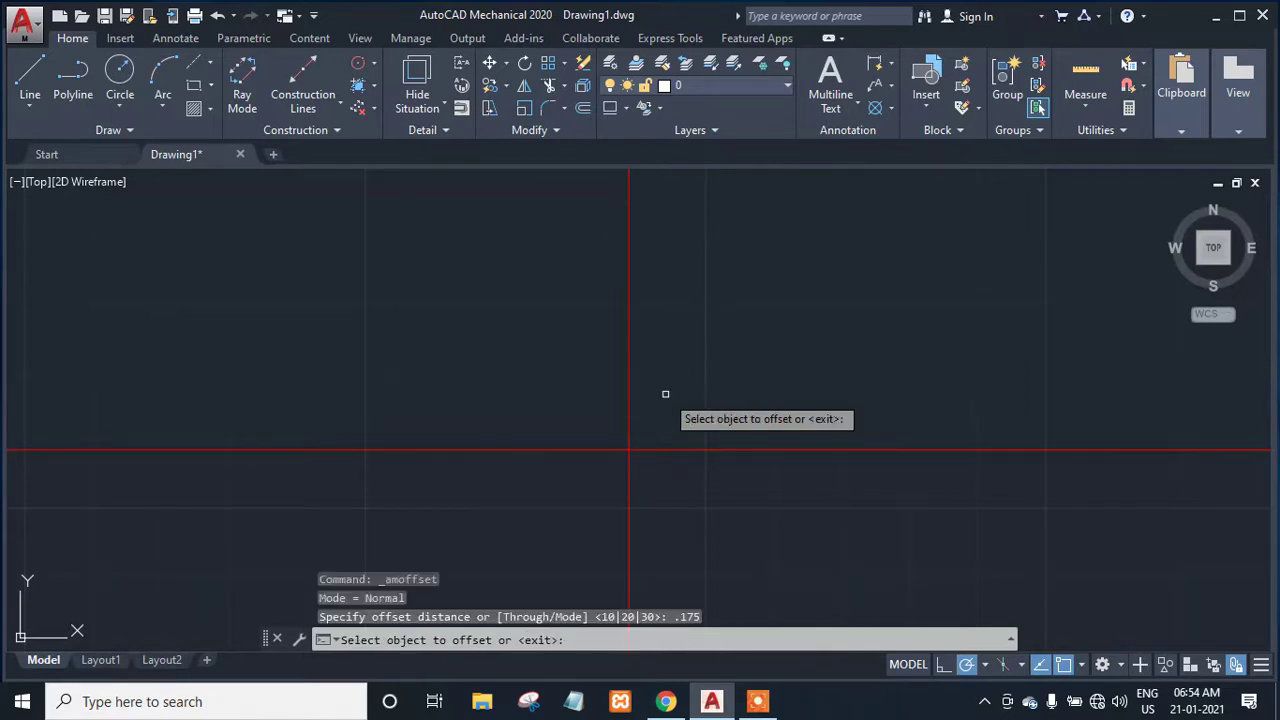
left_click(659, 449)
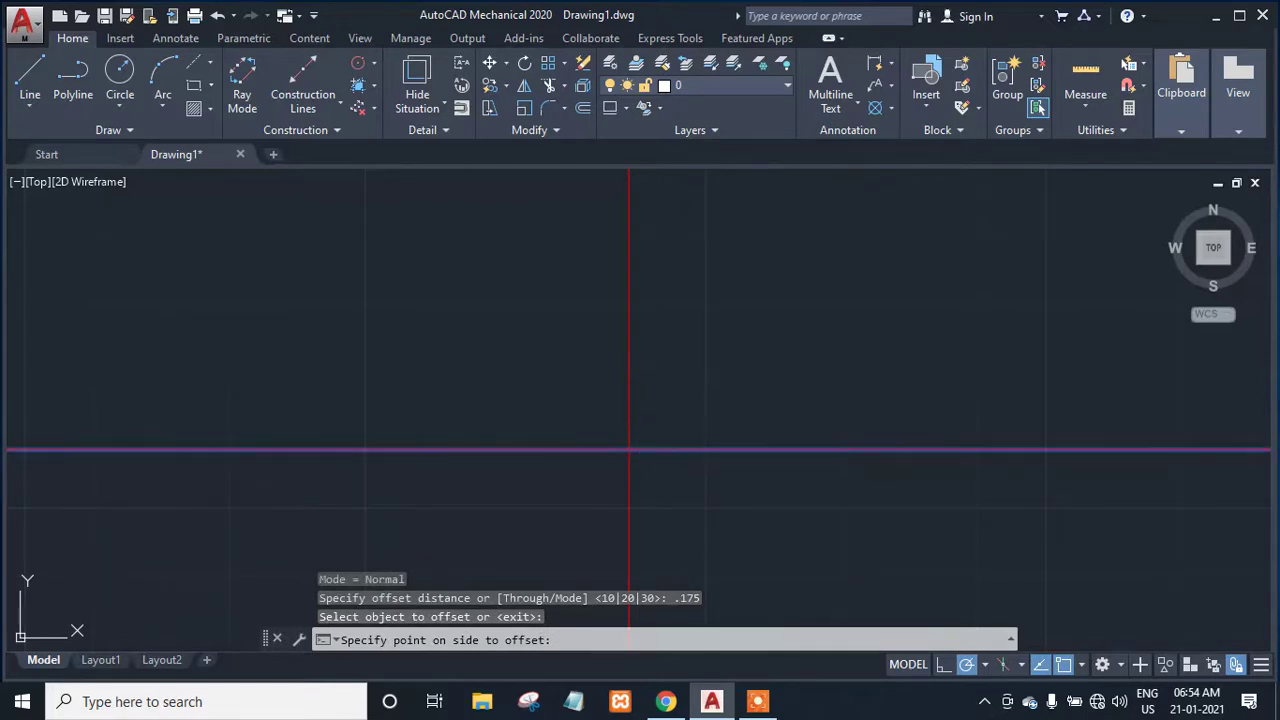
left_click(645, 410)
scroll(629, 449, "up", 3)
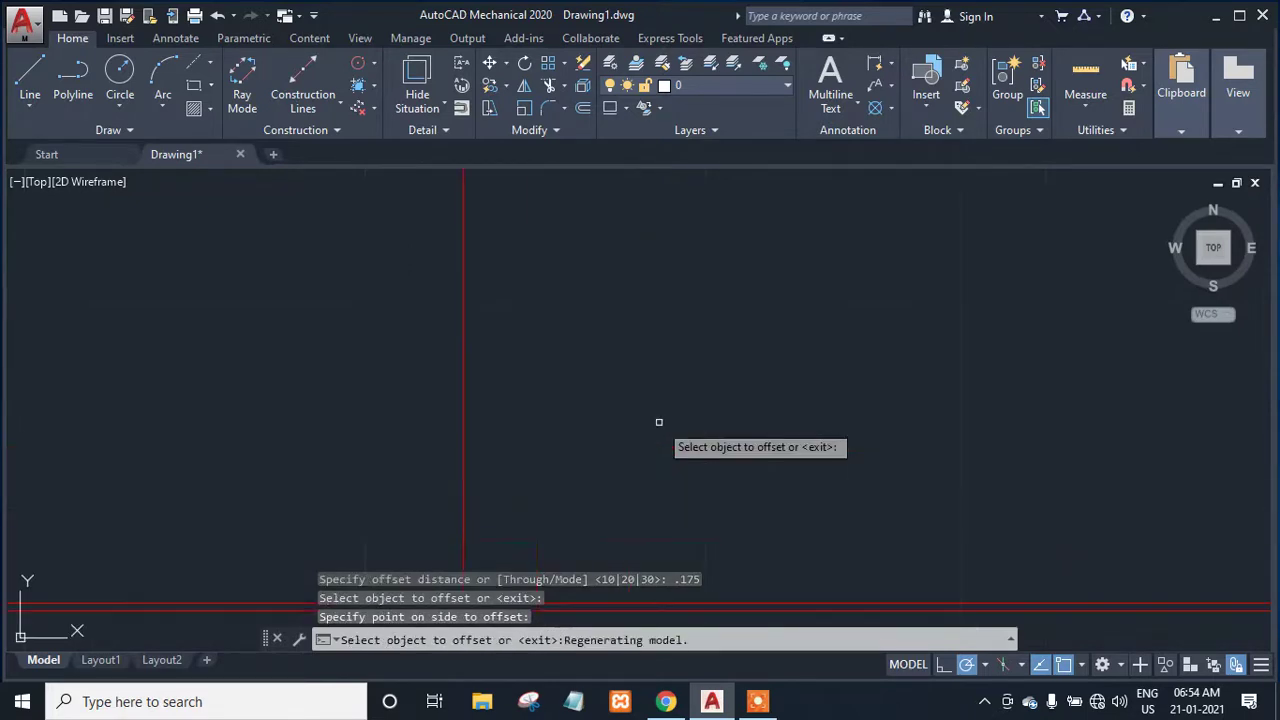
key("Return")
middle_click_drag(632, 528, 660, 371)
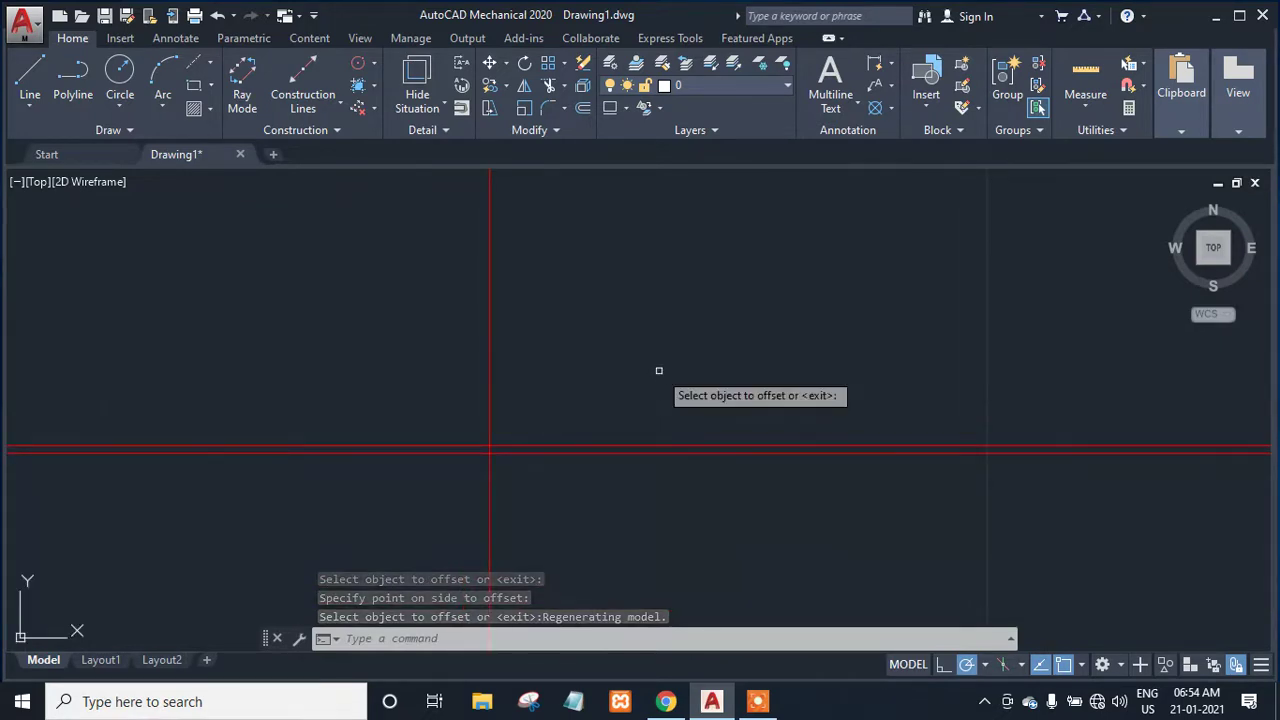
left_click(517, 452)
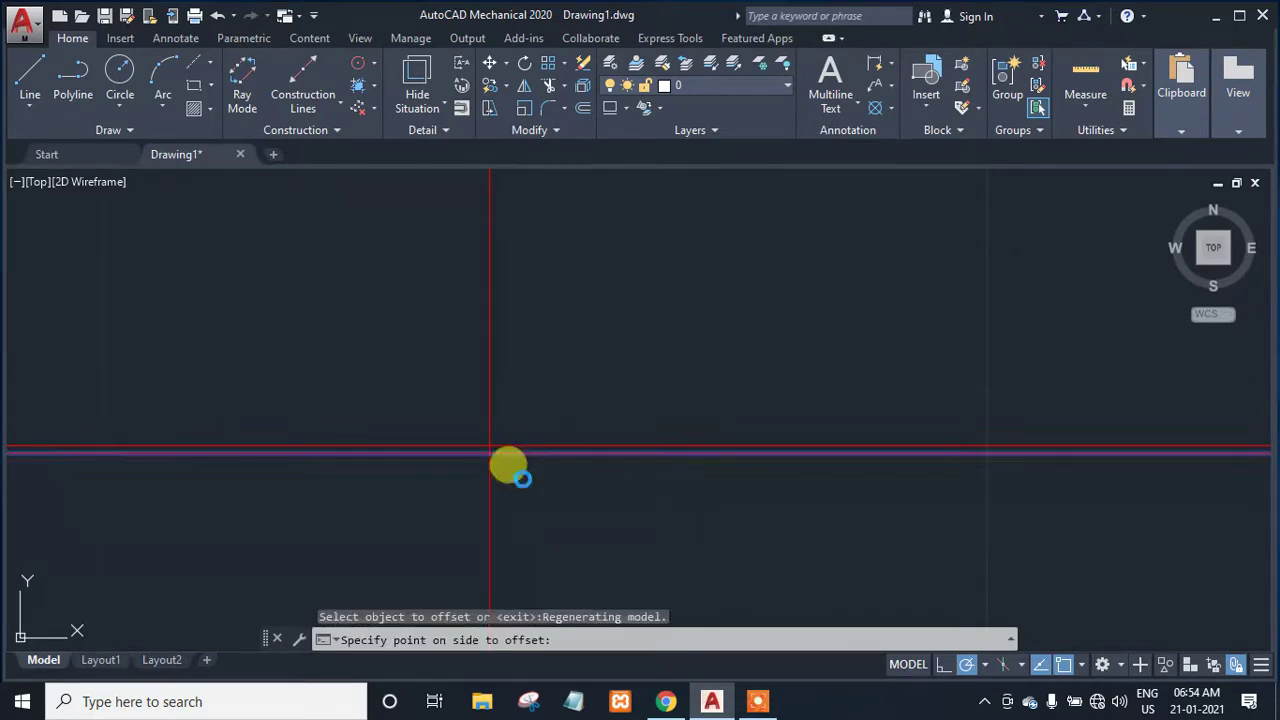
left_click(522, 478)
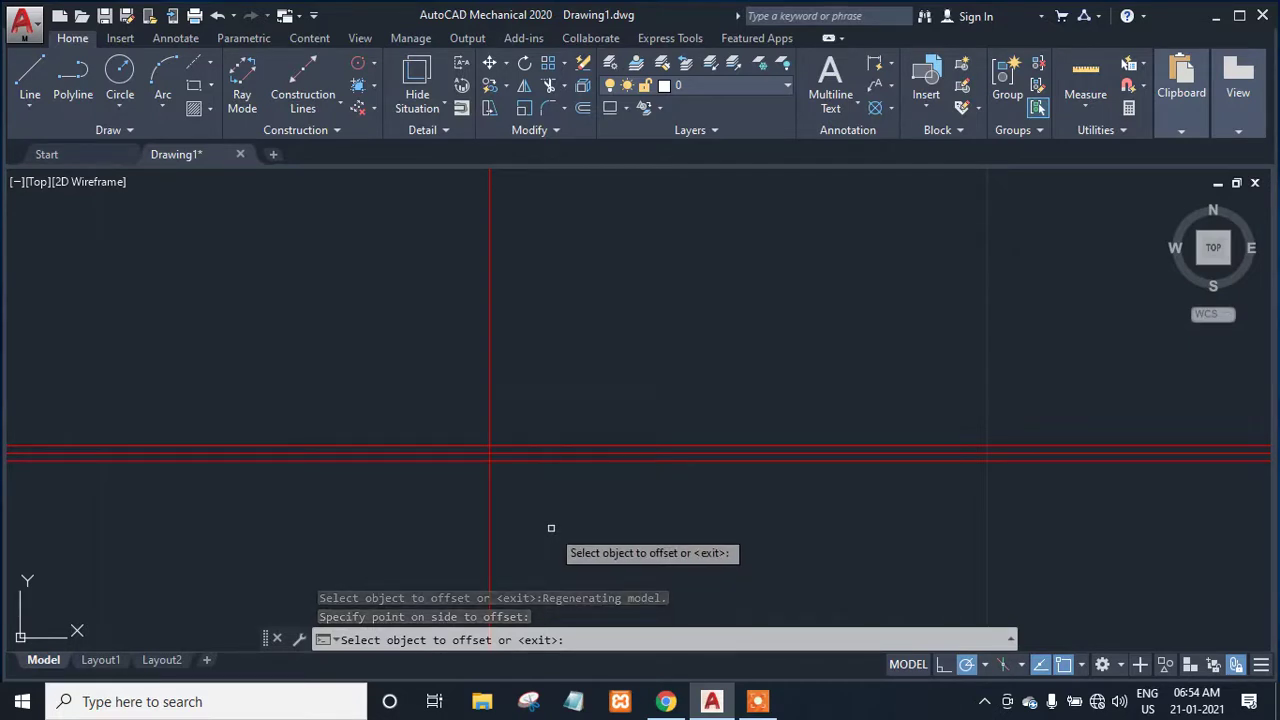
key("Escape")
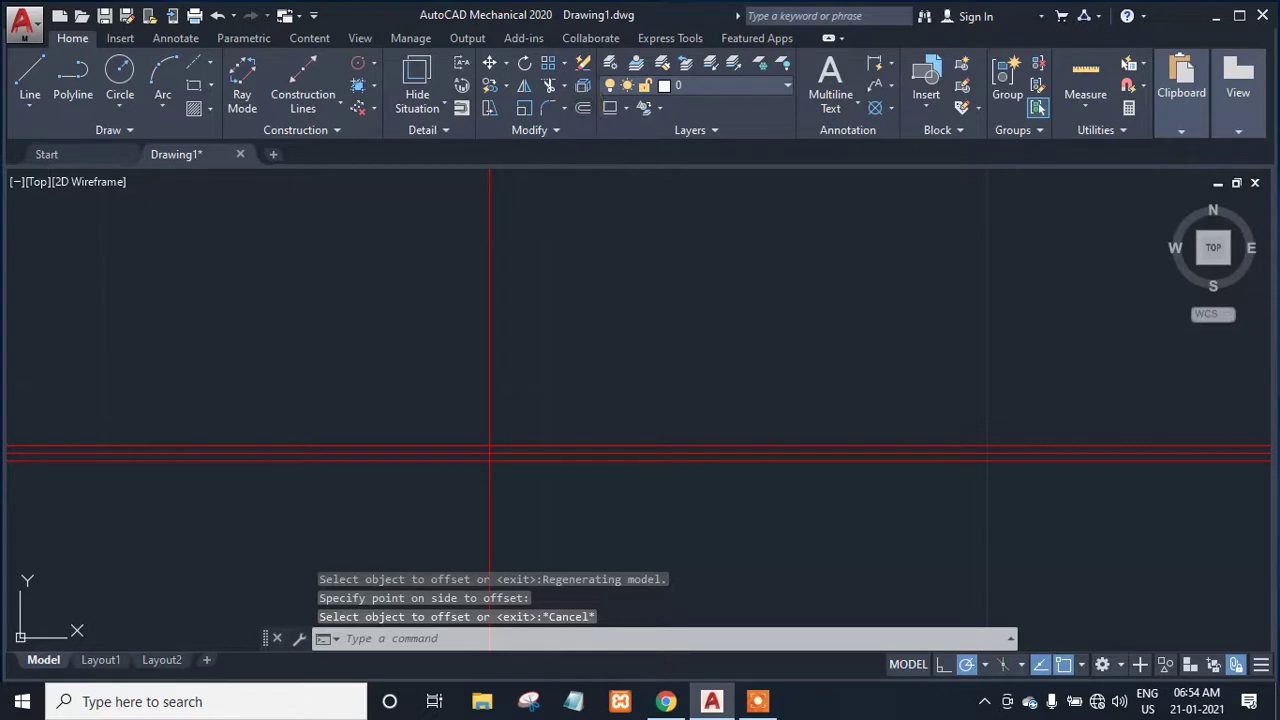
Try offsetting the upper horizontal construction line downward by 1, and erase the resulting line.
key("Return")
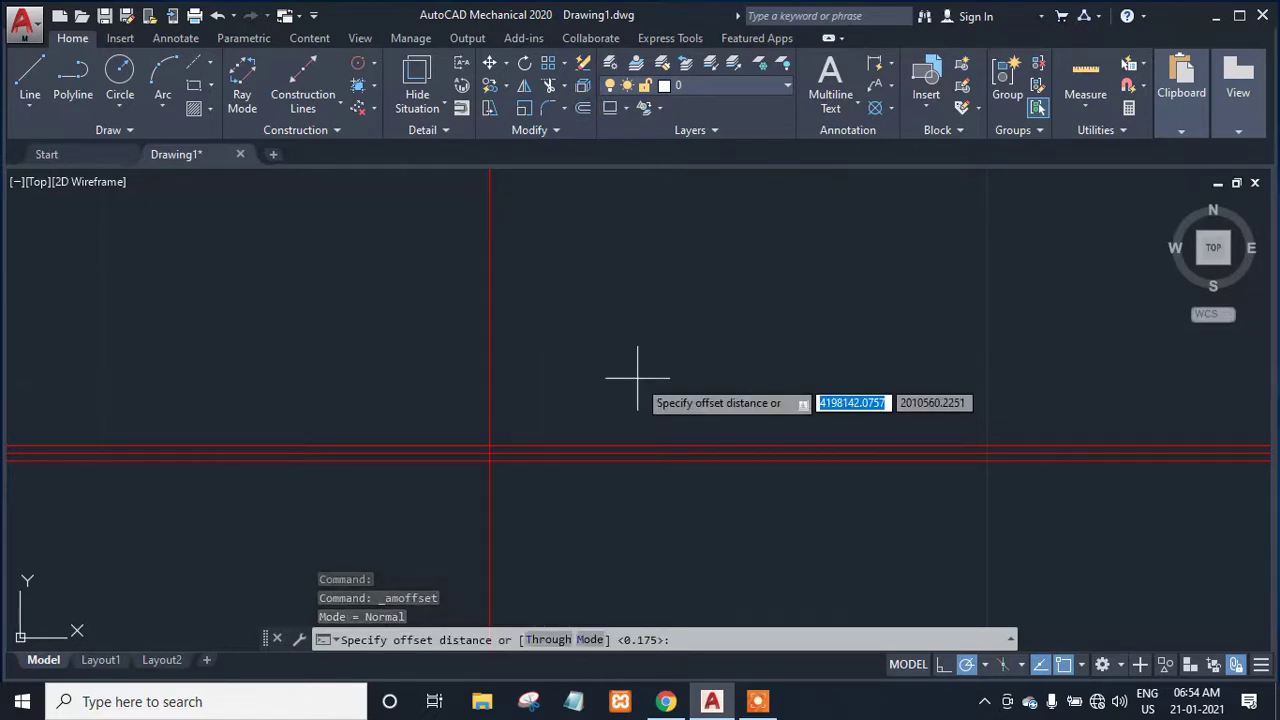
type("1")
key("Return")
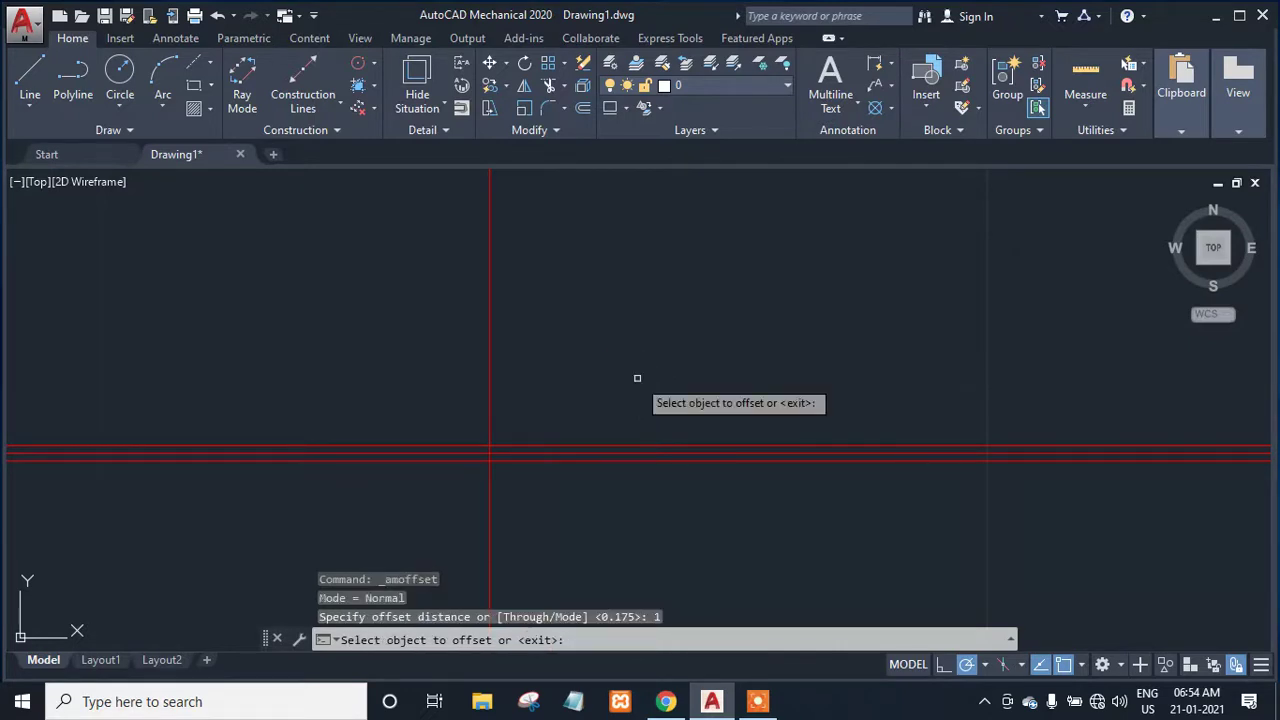
scroll(637, 378, "up", 6)
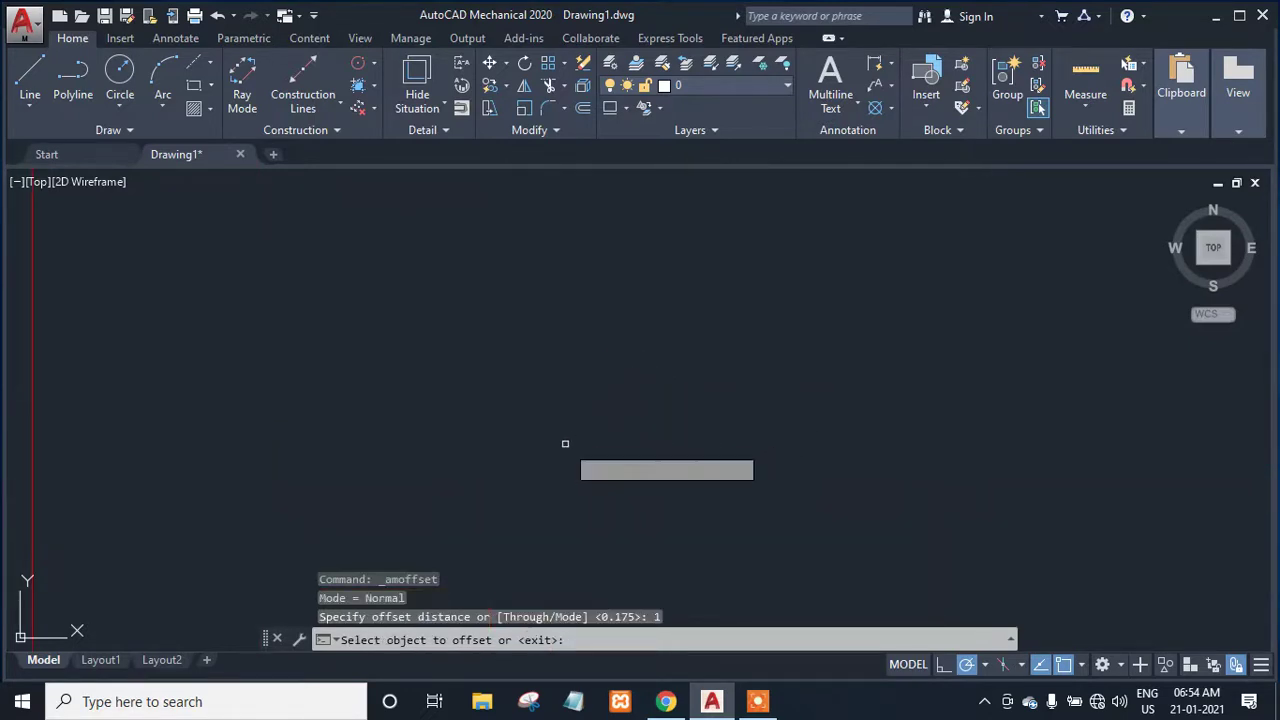
mouse_move(563, 443)
middle_mouse_down()
mouse_move(674, 360)
mouse_move(1068, 204)
middle_mouse_up()
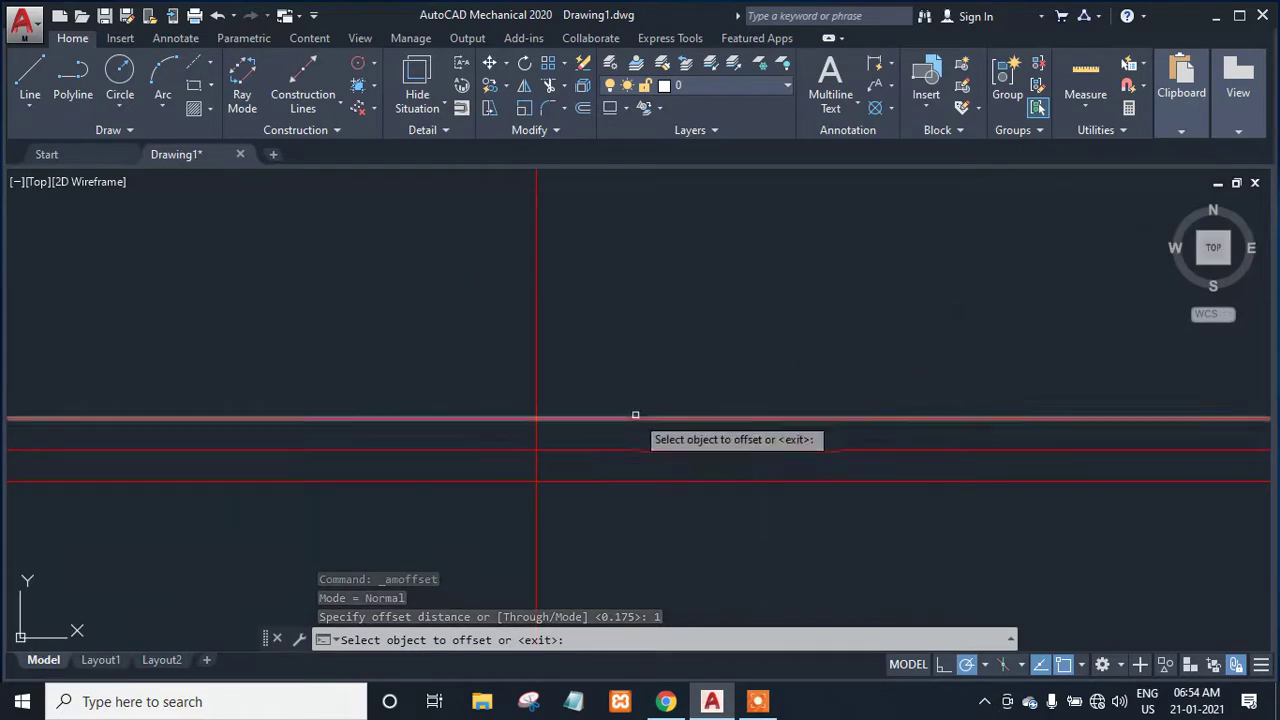
left_click(603, 419)
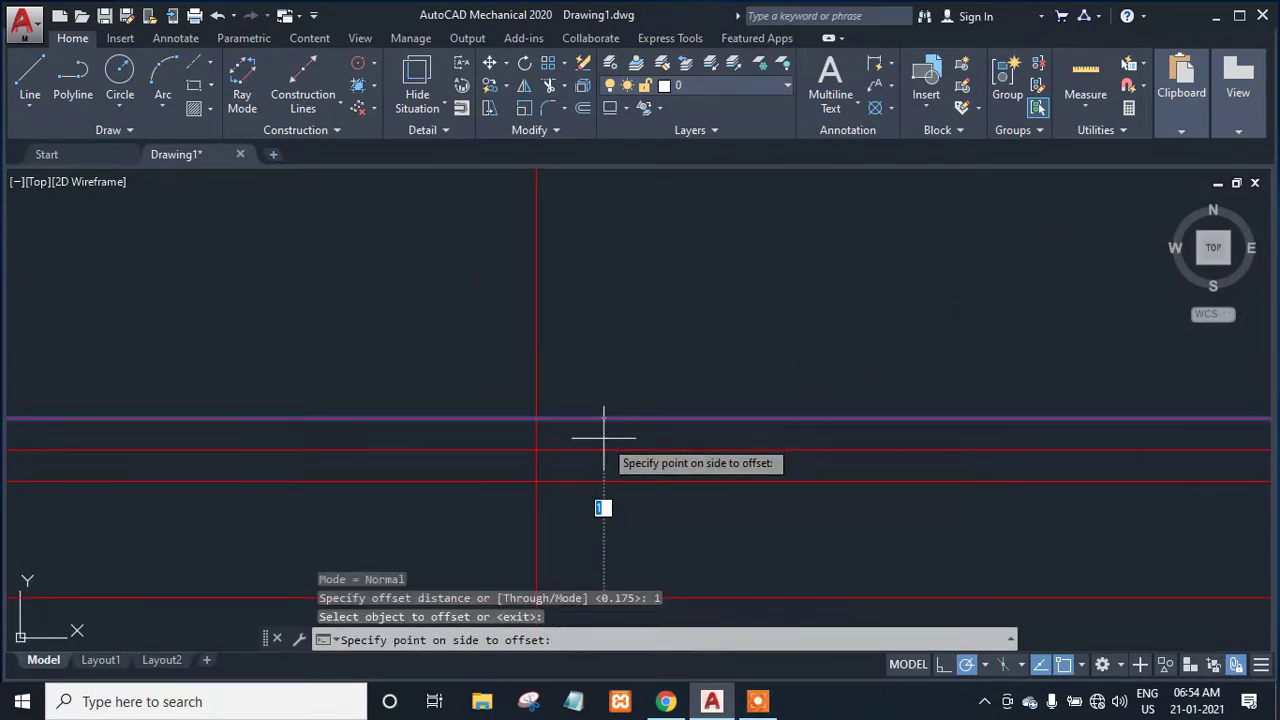
left_click(603, 437)
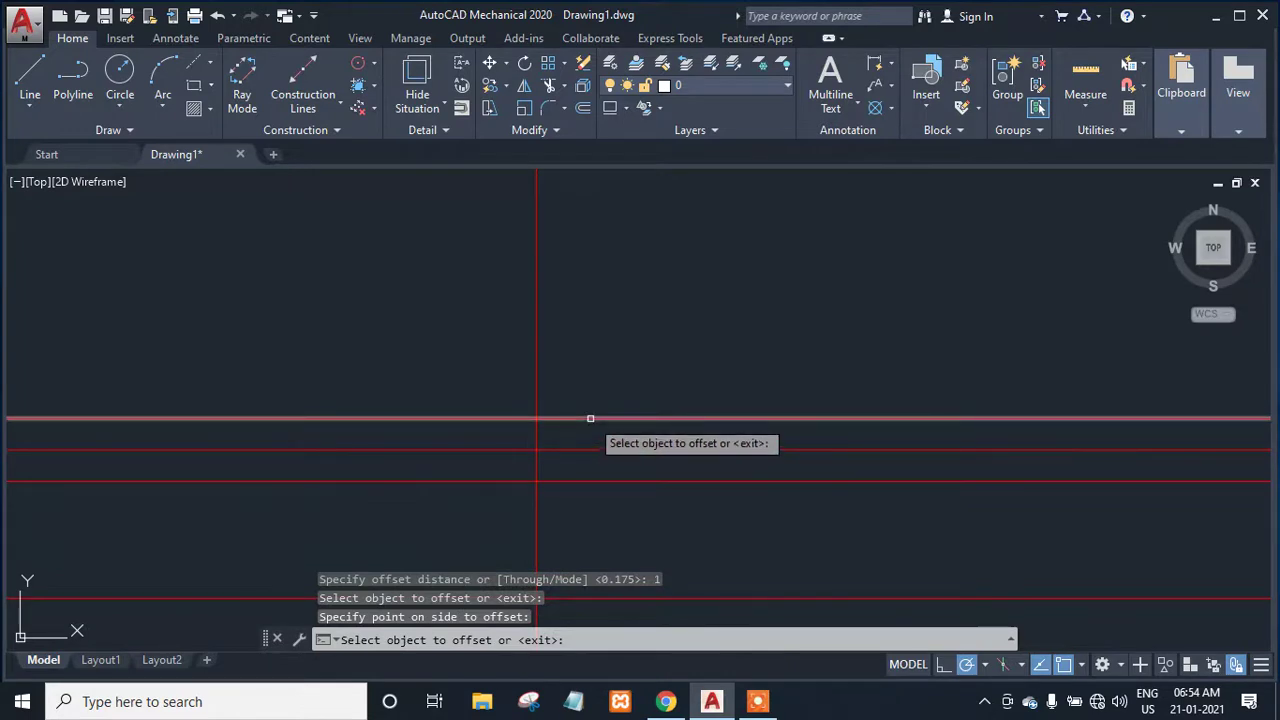
left_click(591, 419)
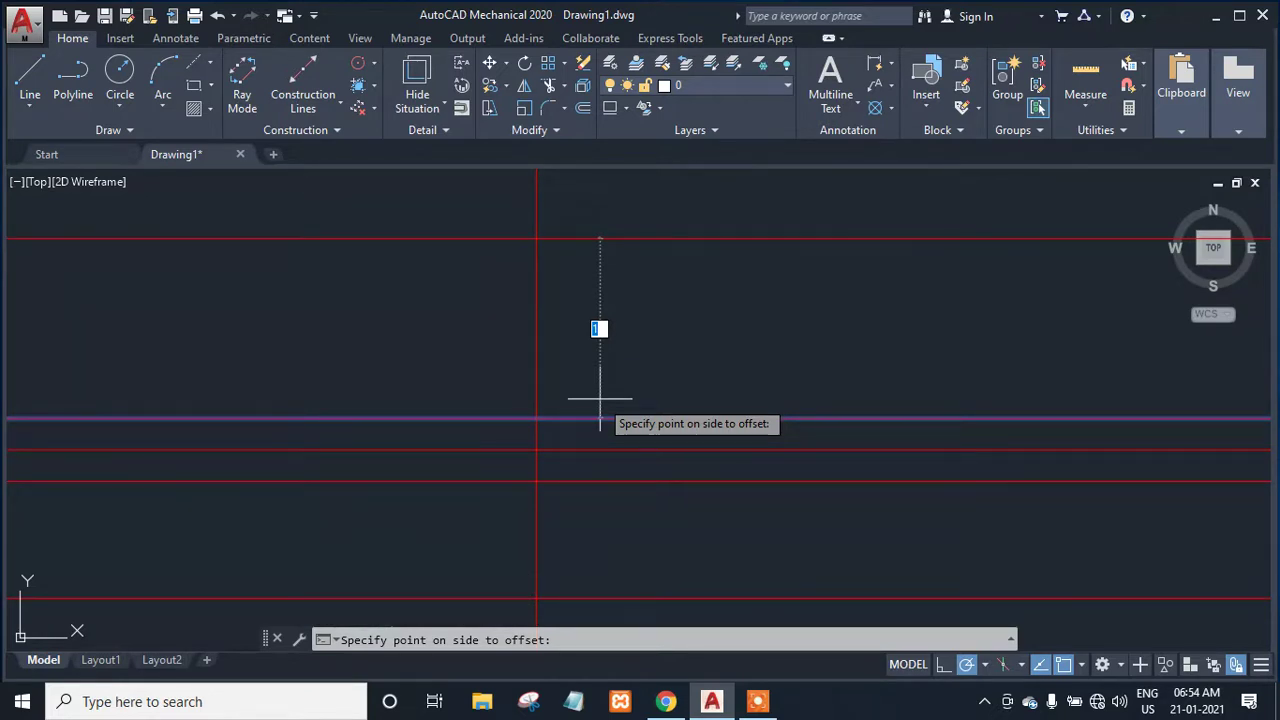
key("Escape")
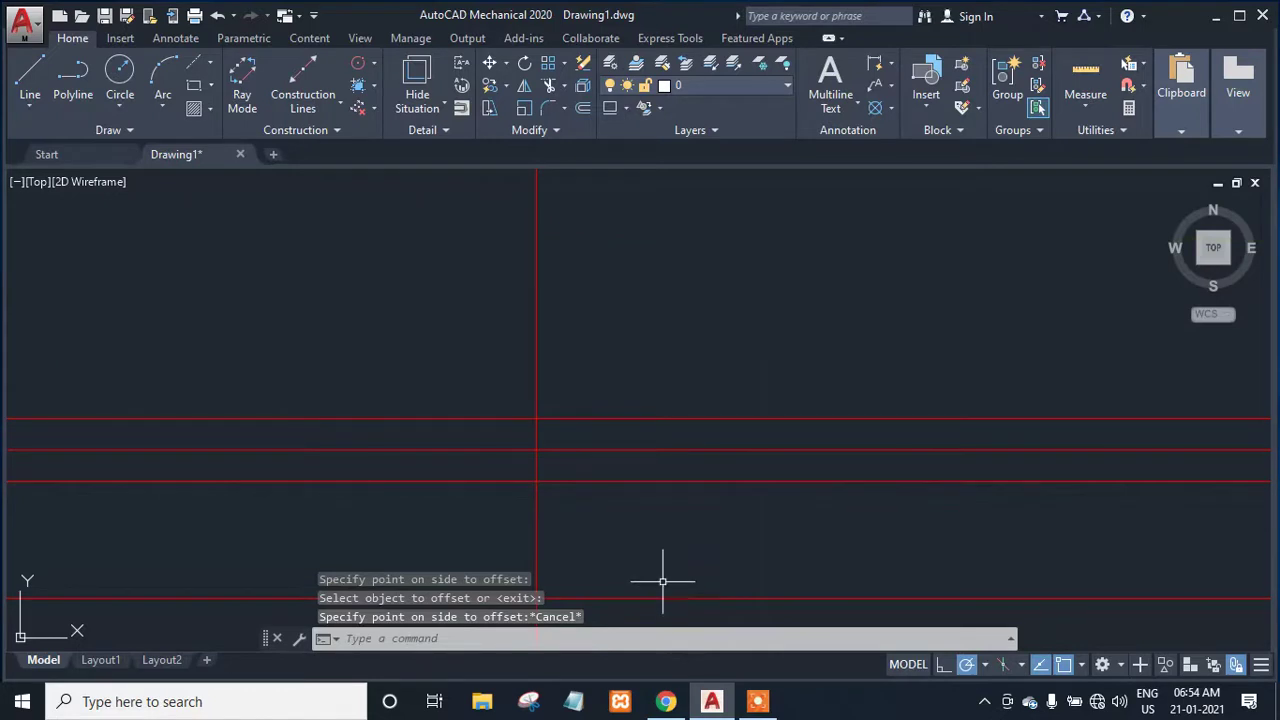
left_click(660, 598)
key("Delete")
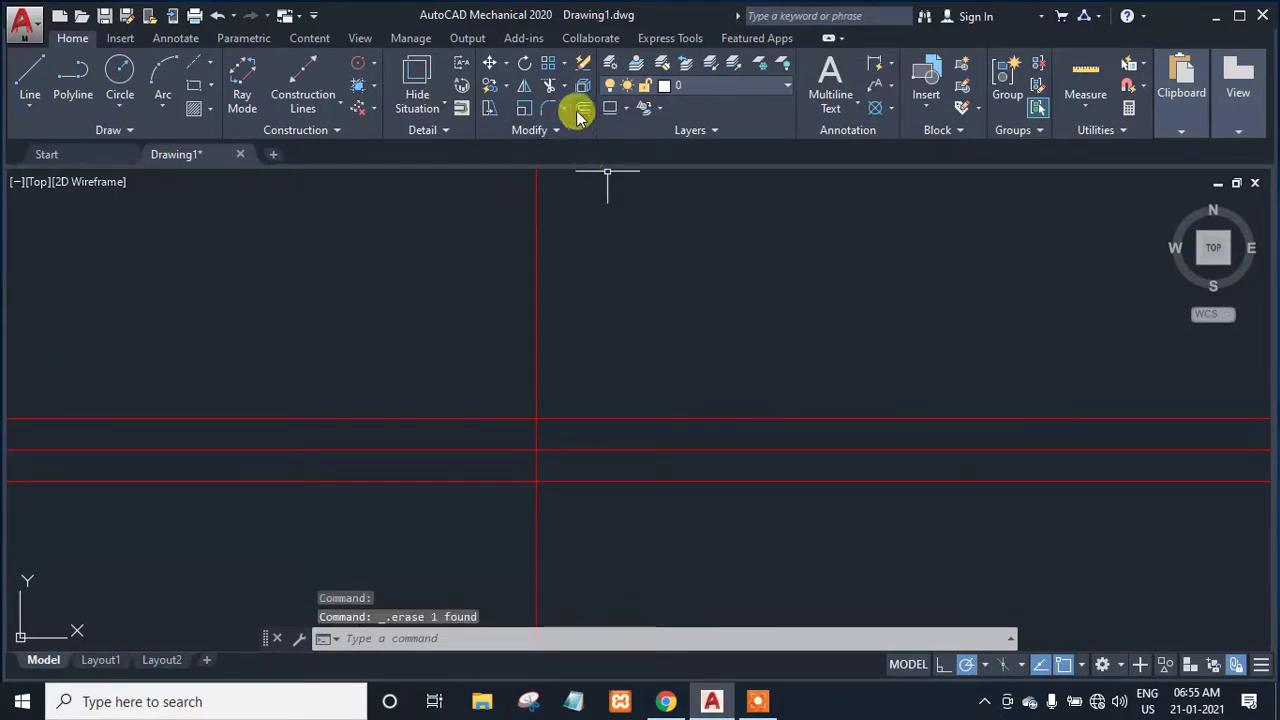
Offset the upper and lower outer horizontal construction lines inward by 0.1, toward the centre line.
left_click(580, 107)
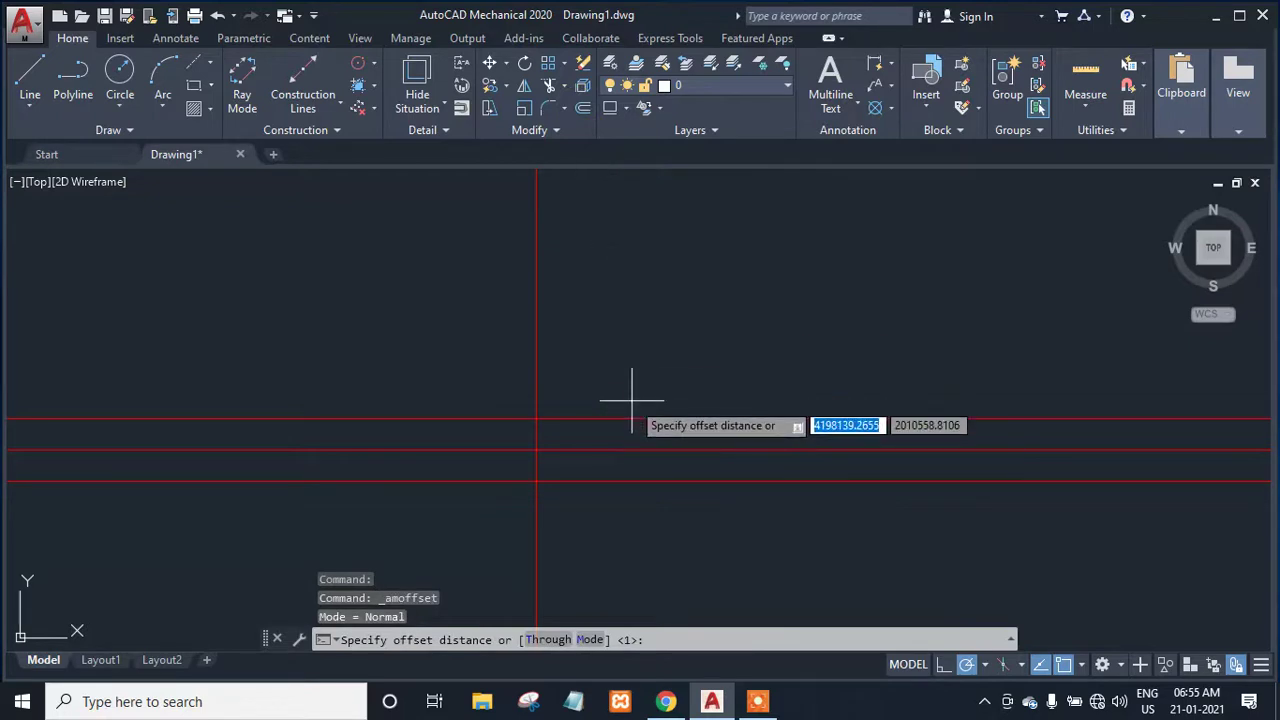
type(".")
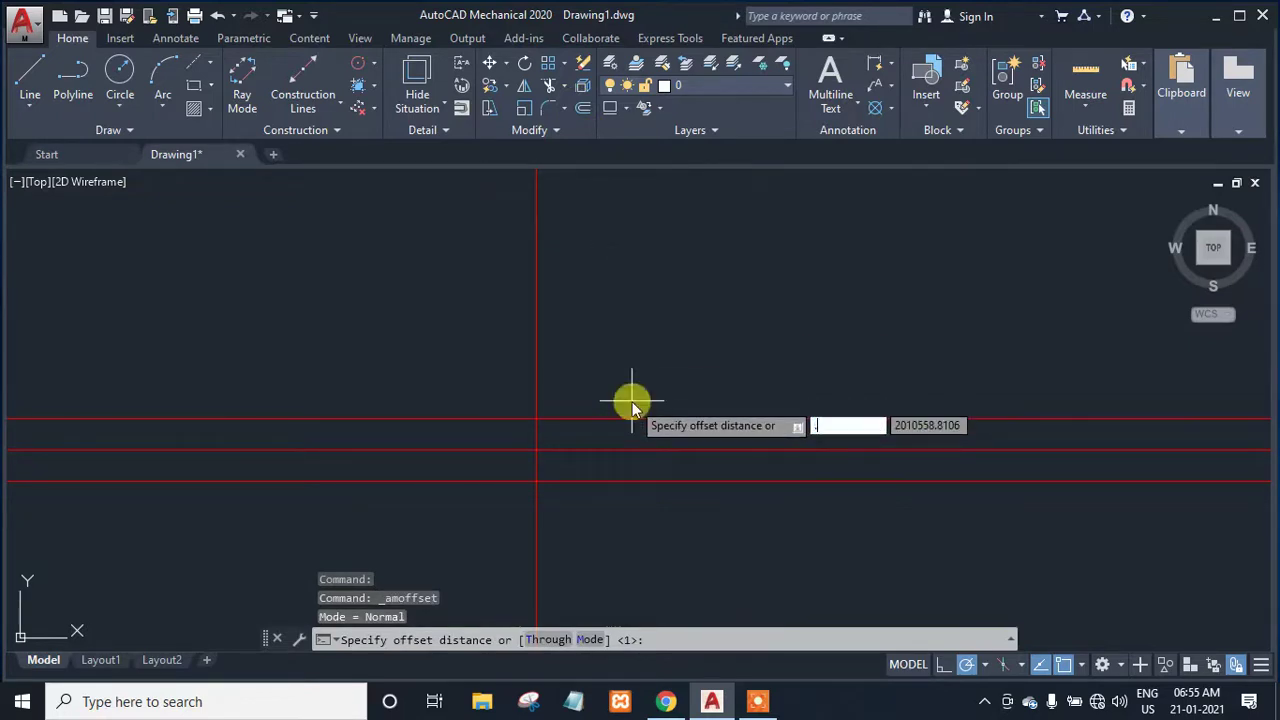
type("1")
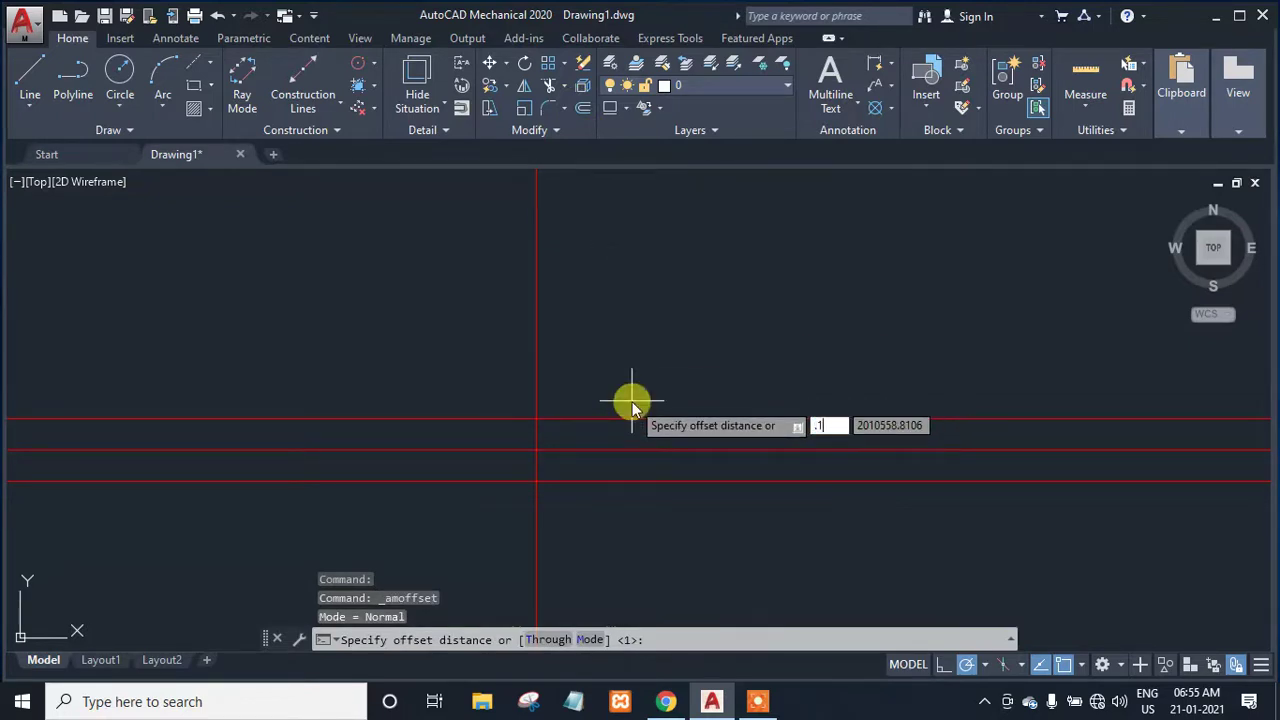
key("Return")
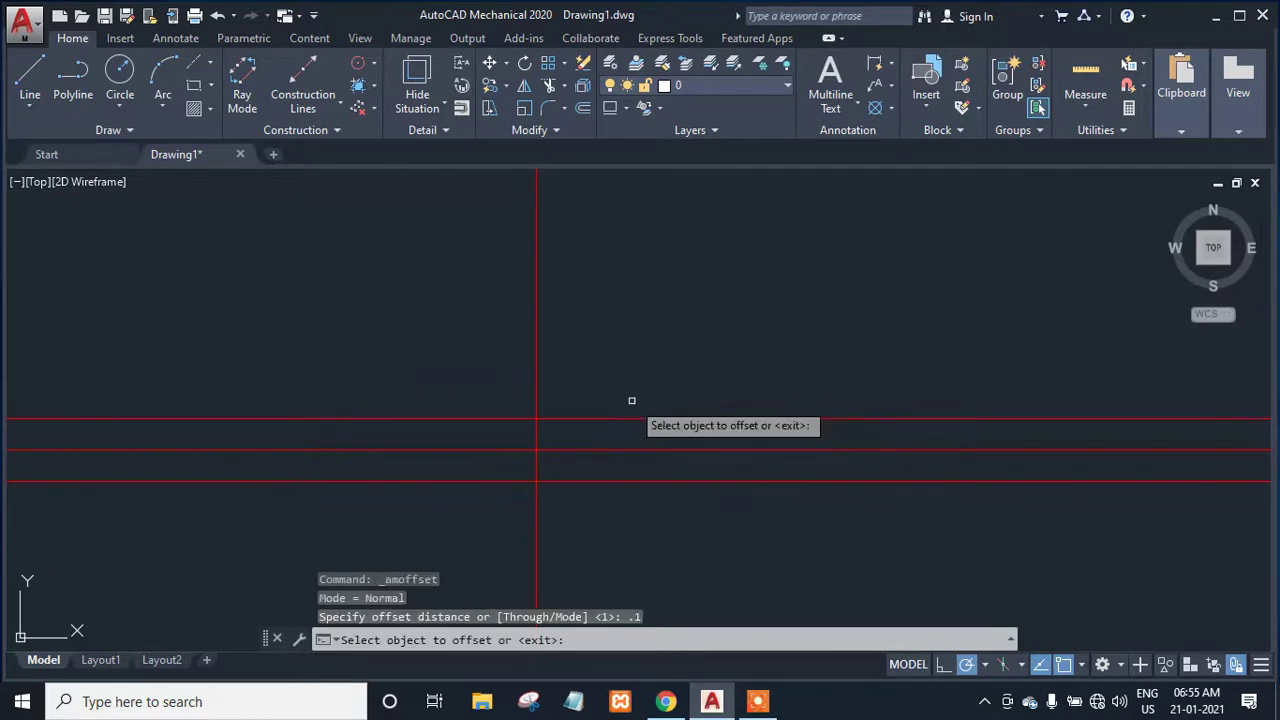
left_click(575, 418)
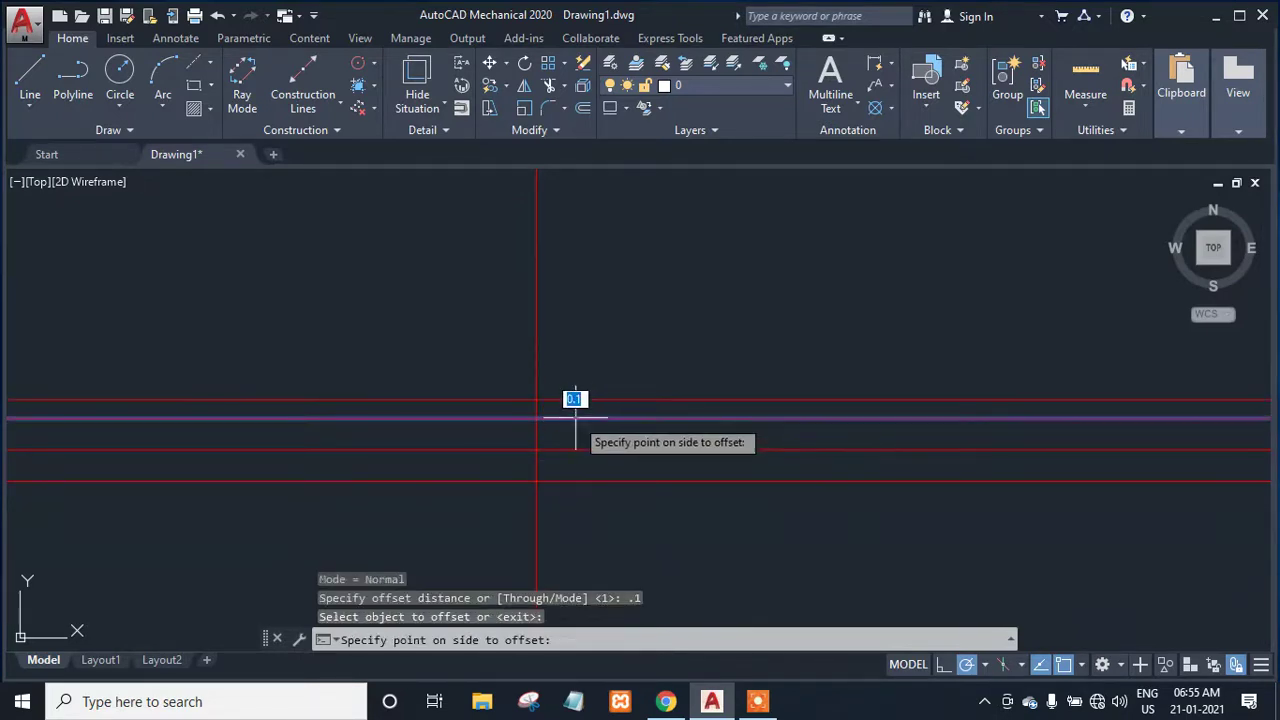
left_click(592, 442)
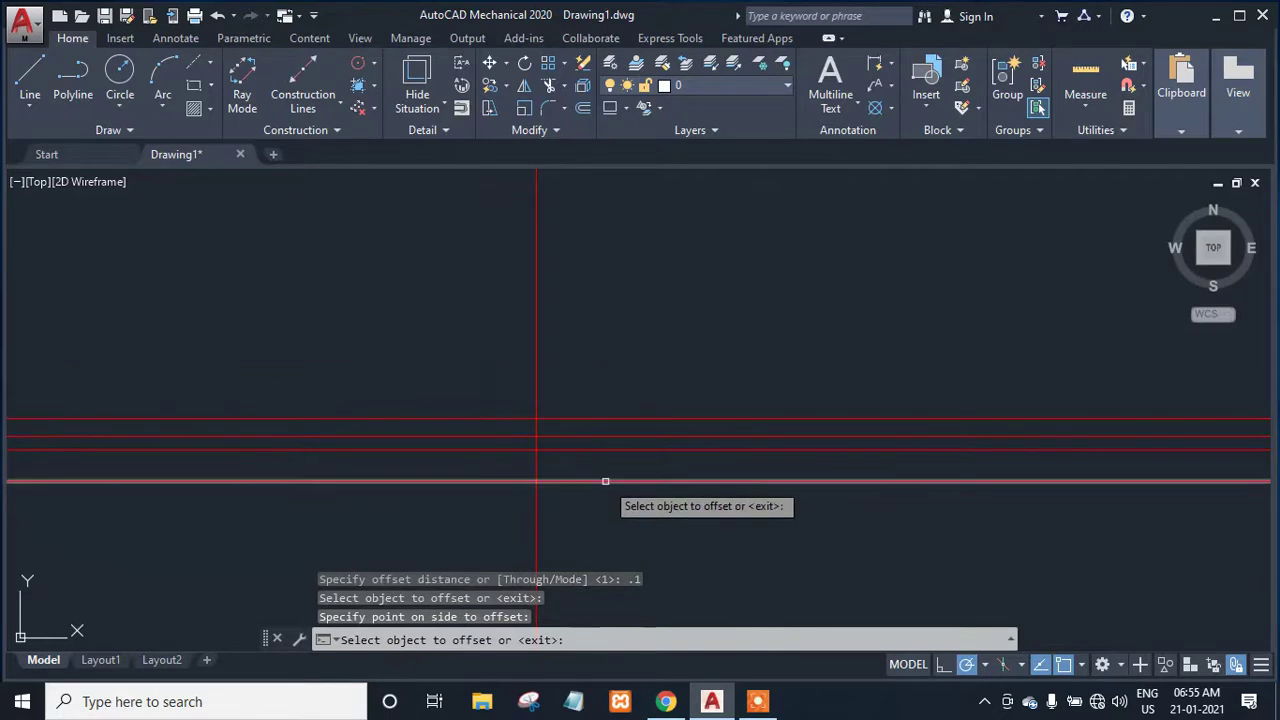
left_click(606, 482)
left_click(603, 463)
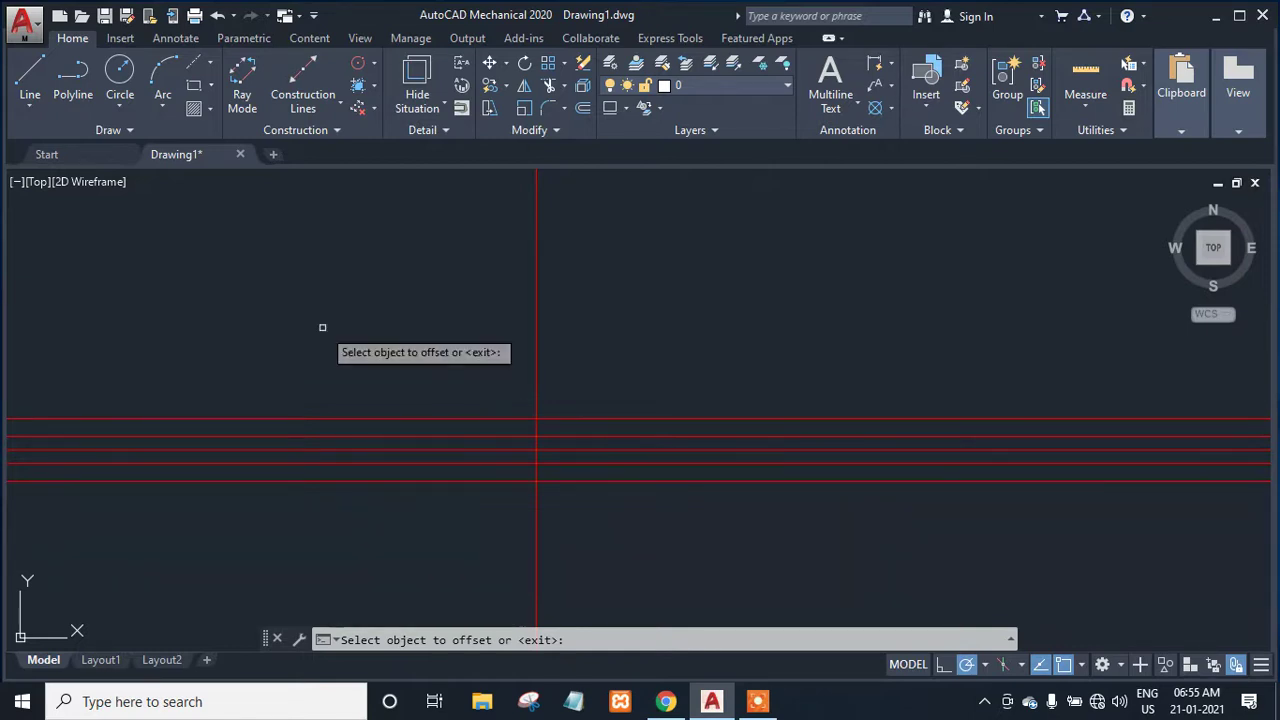
Draw a circle of radius 0.5 centred where the vertical construction line crosses the middle horizontal line.
key("Escape")
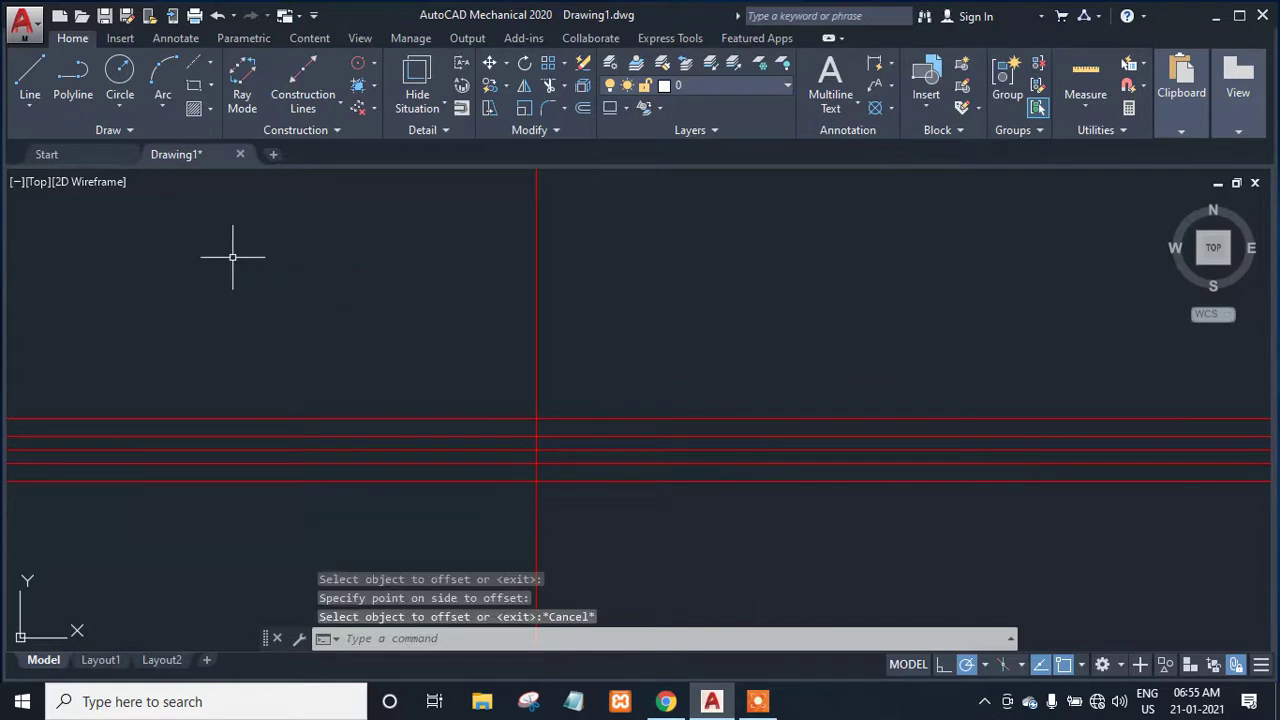
left_click(119, 72)
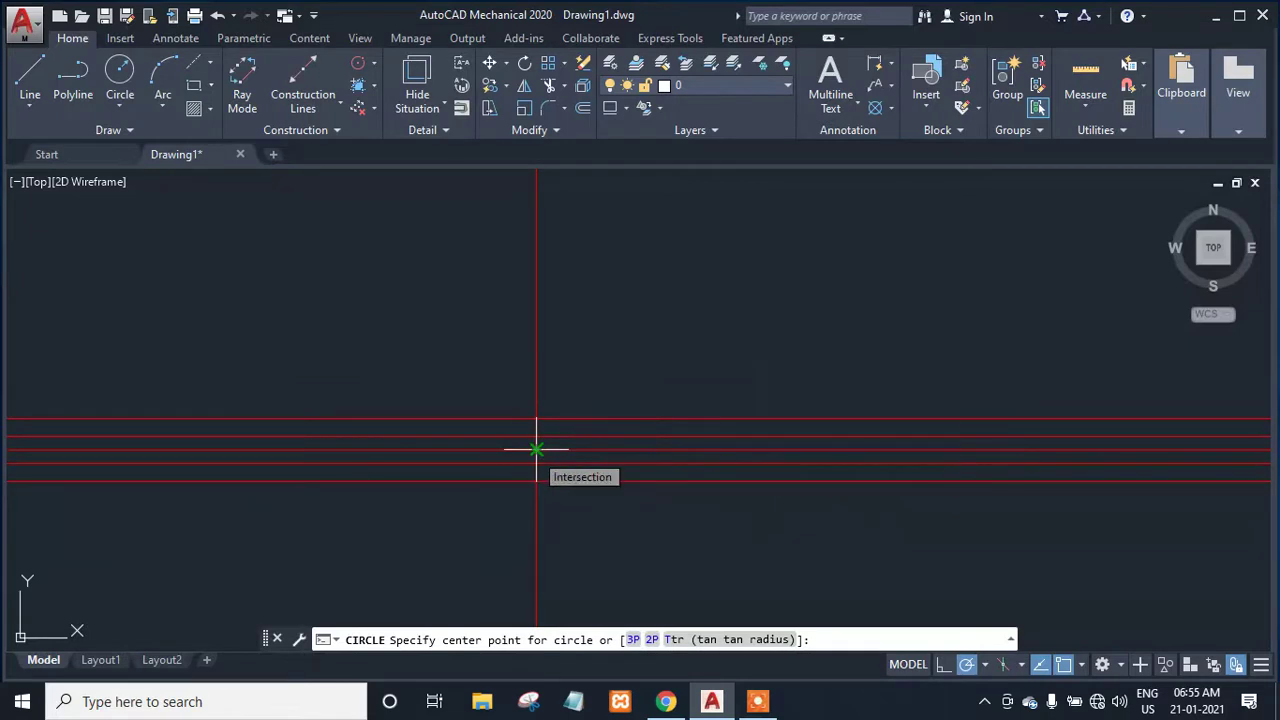
left_click(536, 450)
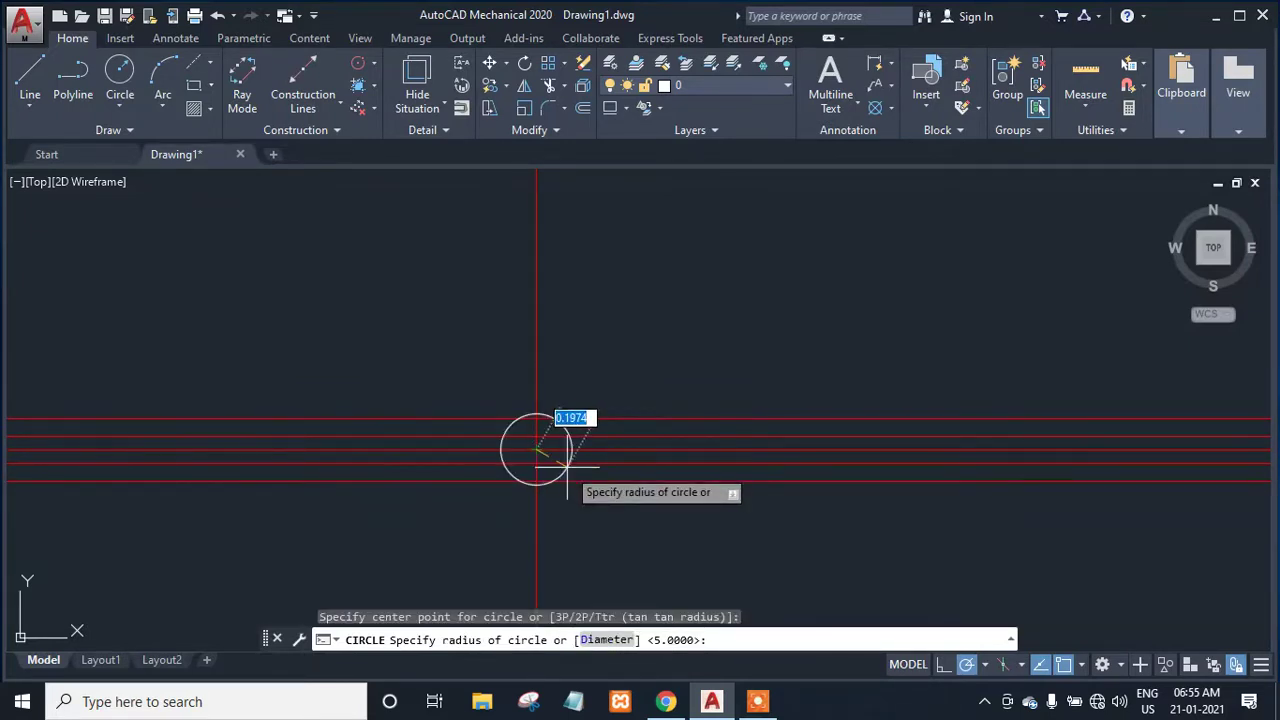
left_click(567, 468)
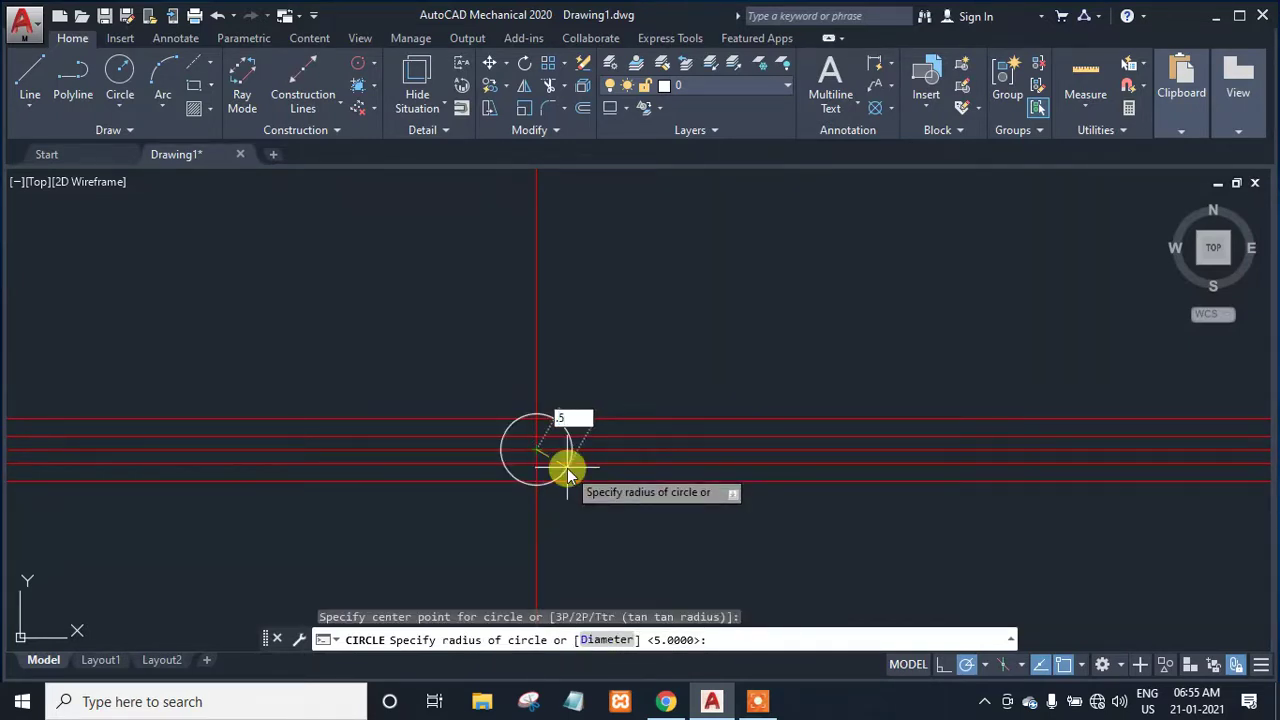
key("Return")
Draw a concentric circle of radius 1 around the same construction-line intersection.
left_click(127, 63)
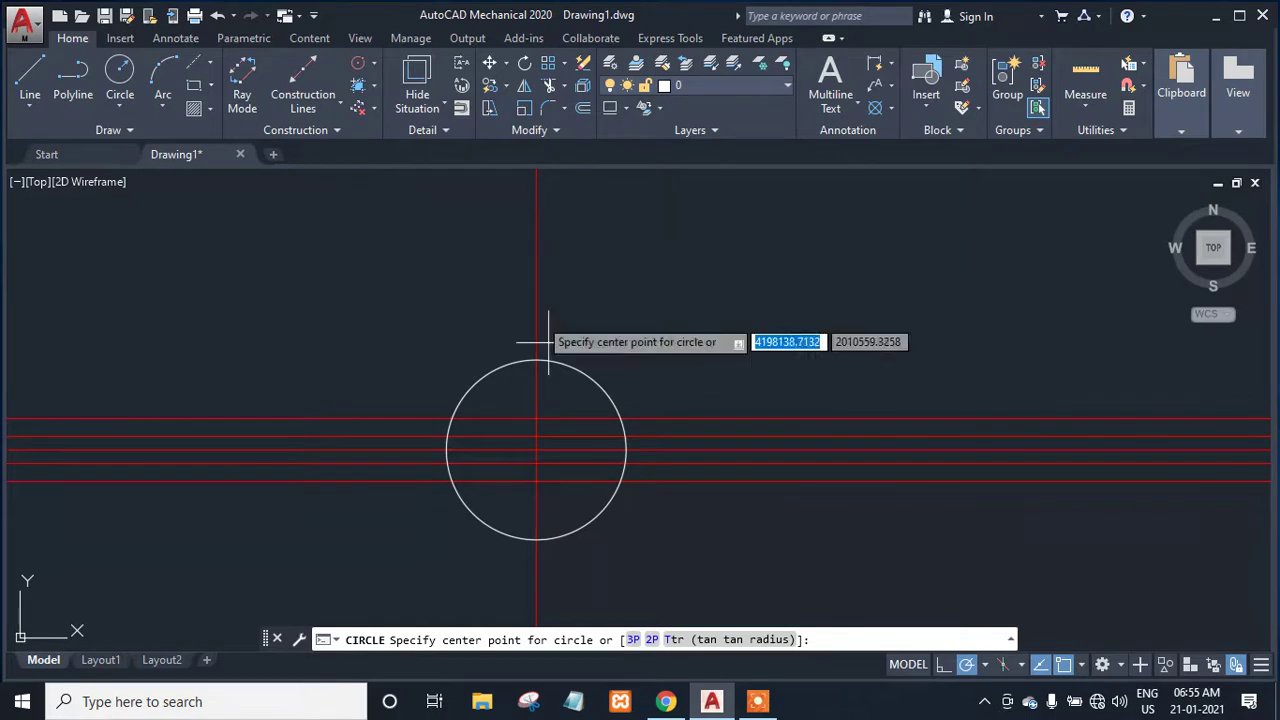
left_click(536, 450)
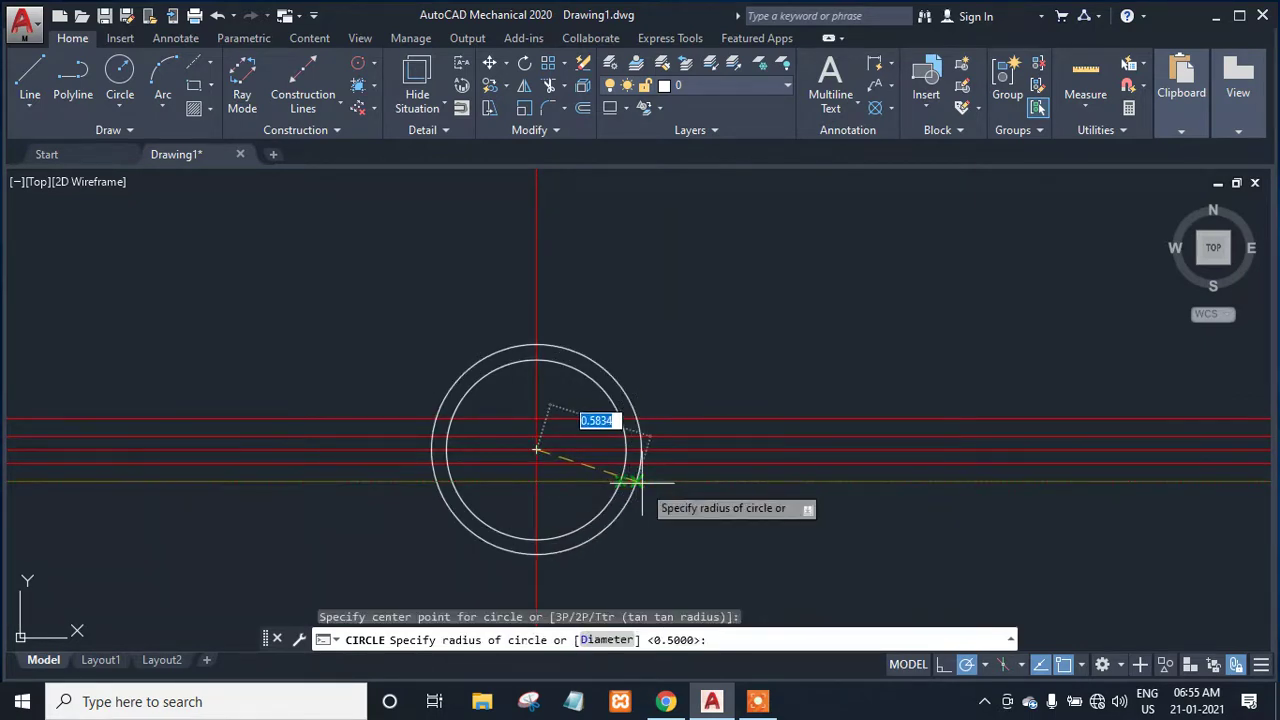
type("1")
key("Return")
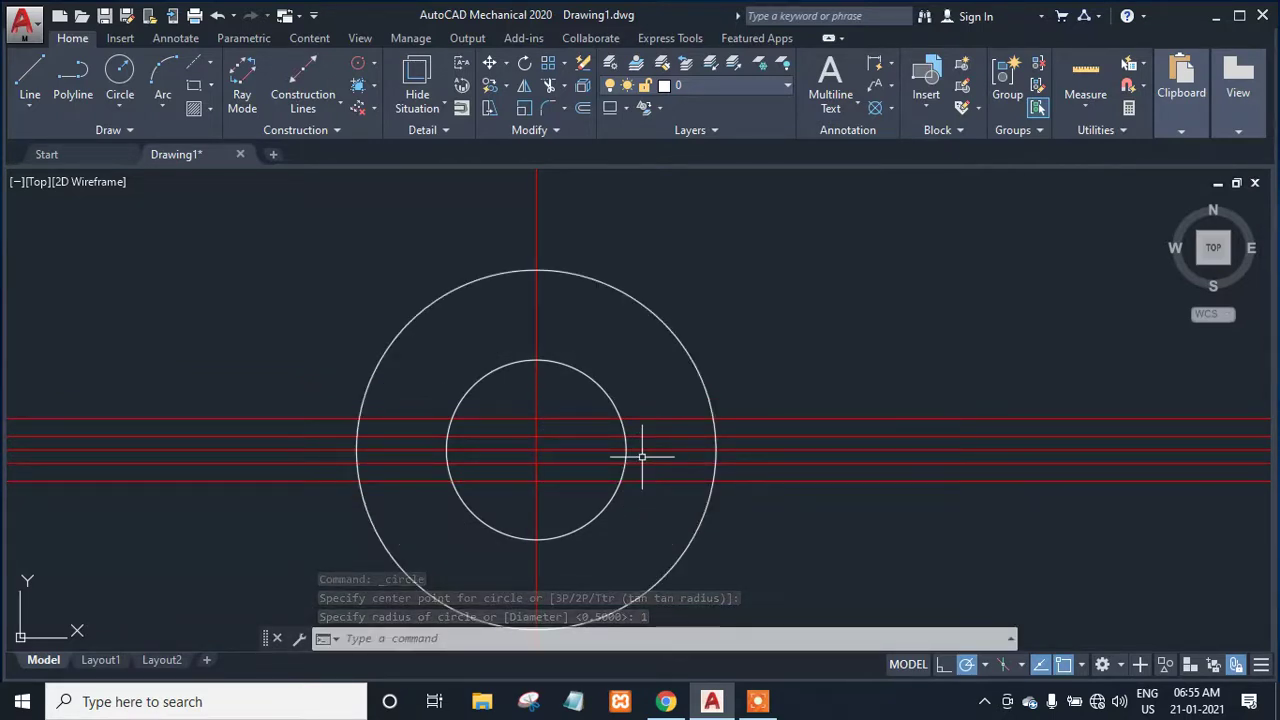
Add a circle of radius 2.5 centred on the common centre of the existing circles.
left_click(120, 78)
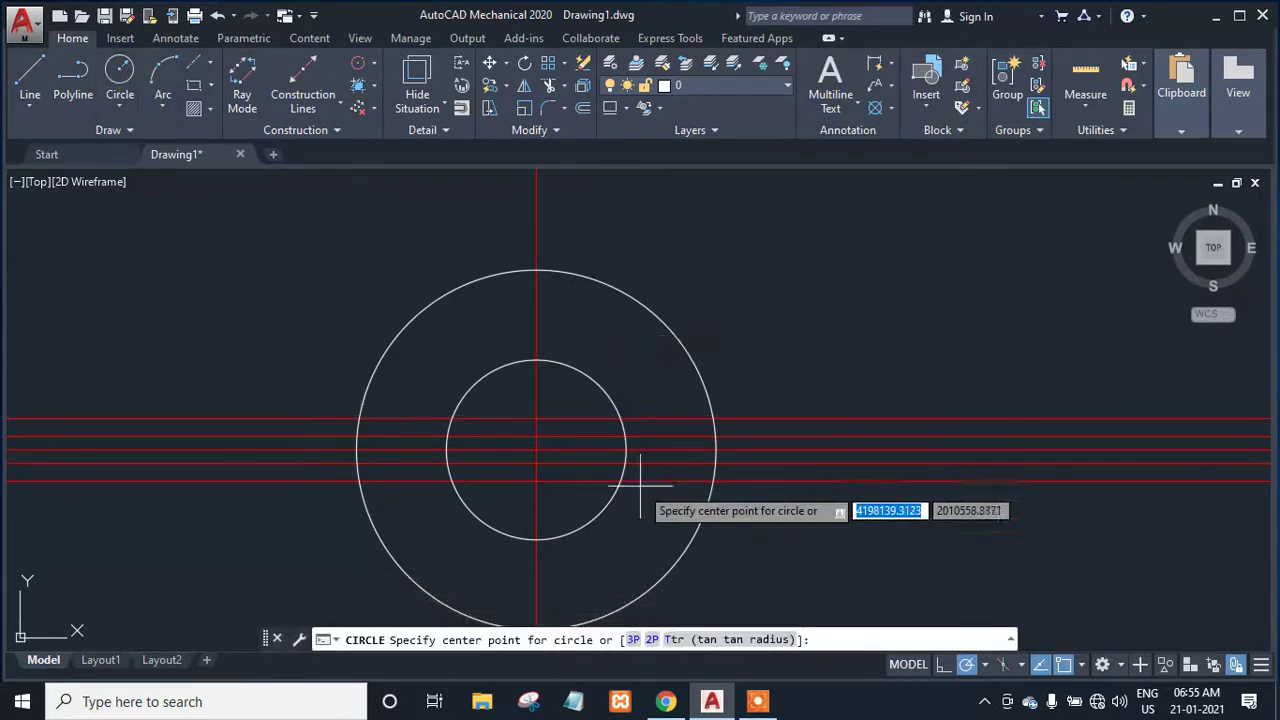
left_click(537, 450)
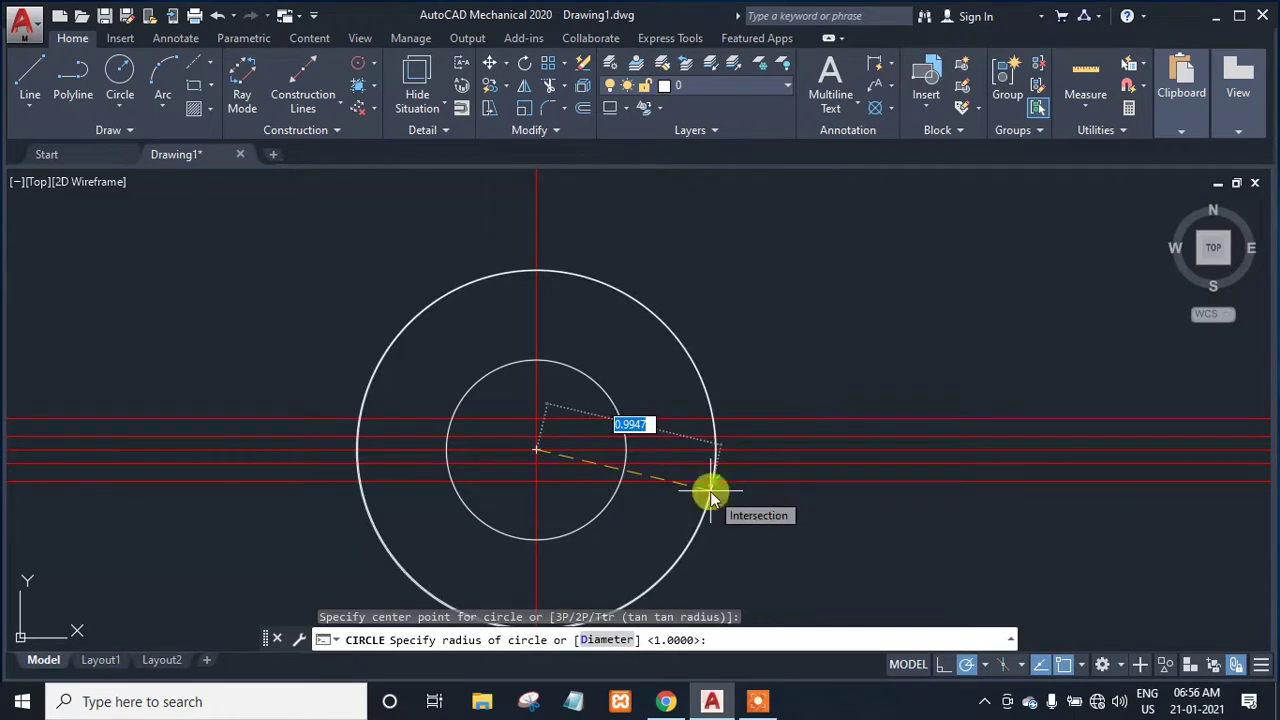
type("2.5")
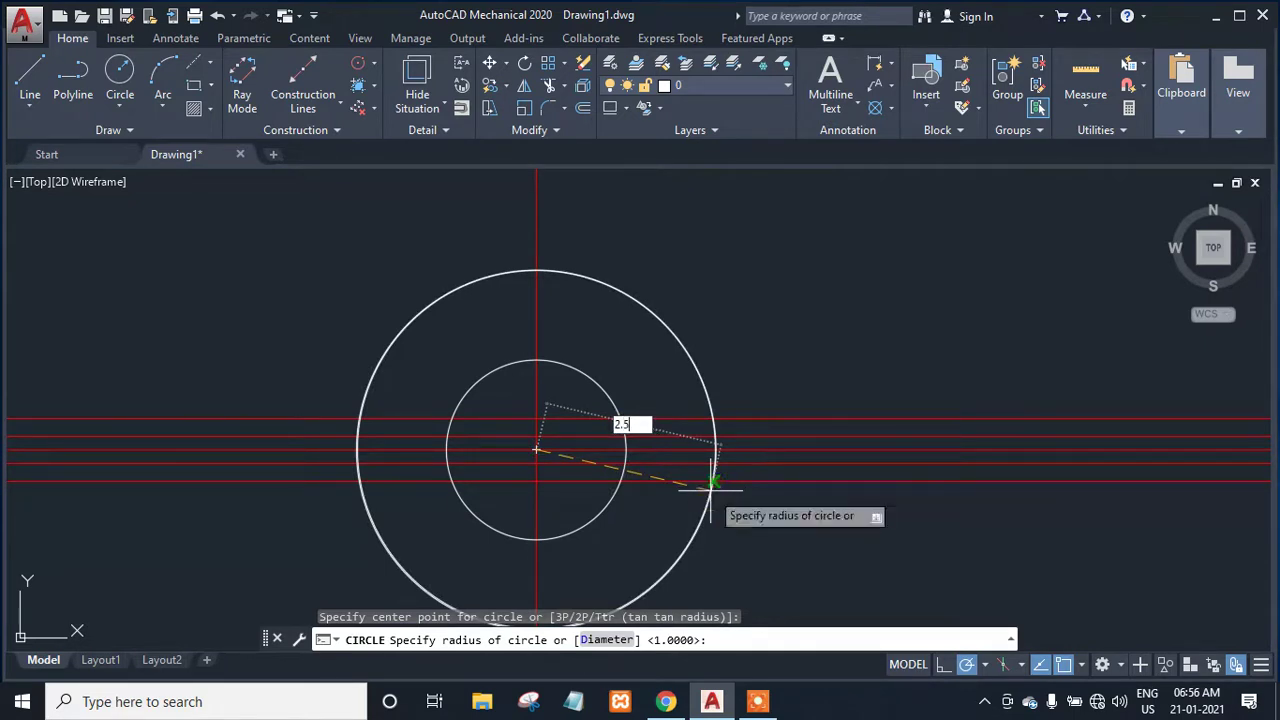
key("Return")
Draw a concentric circle of radius 3.759 at the common centre point.
scroll(710, 487, "down", 4)
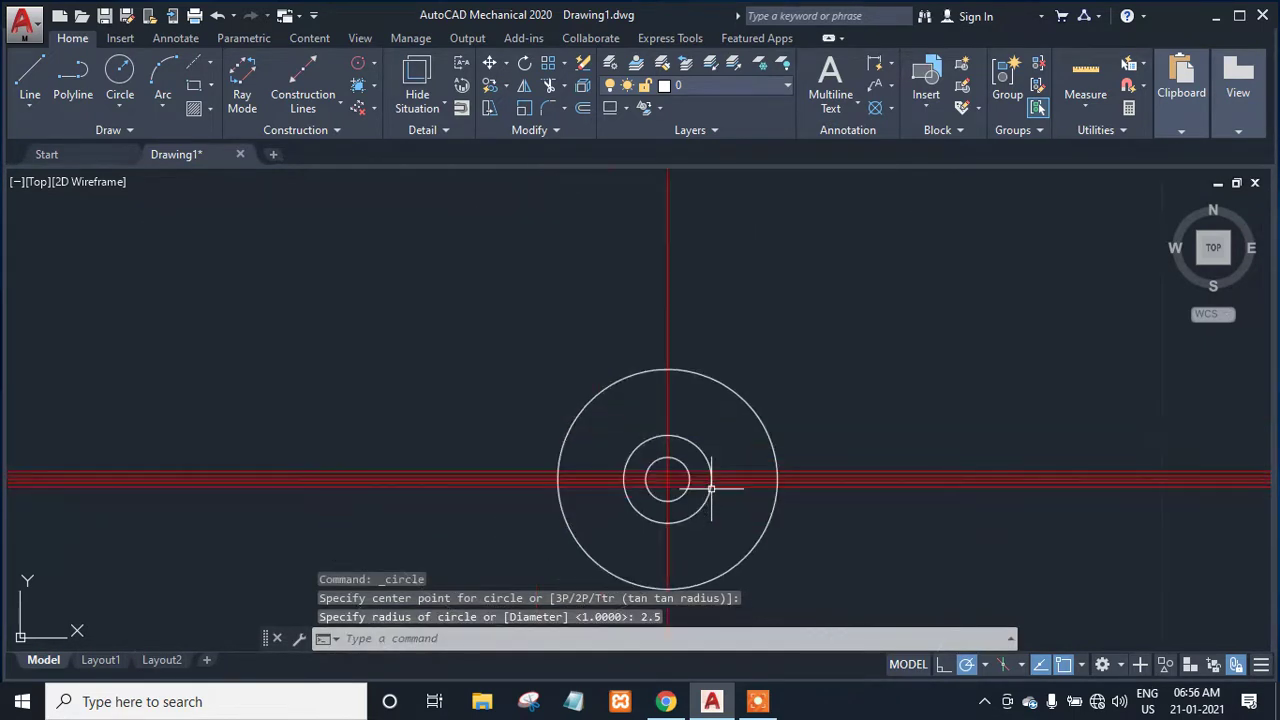
left_click(119, 75)
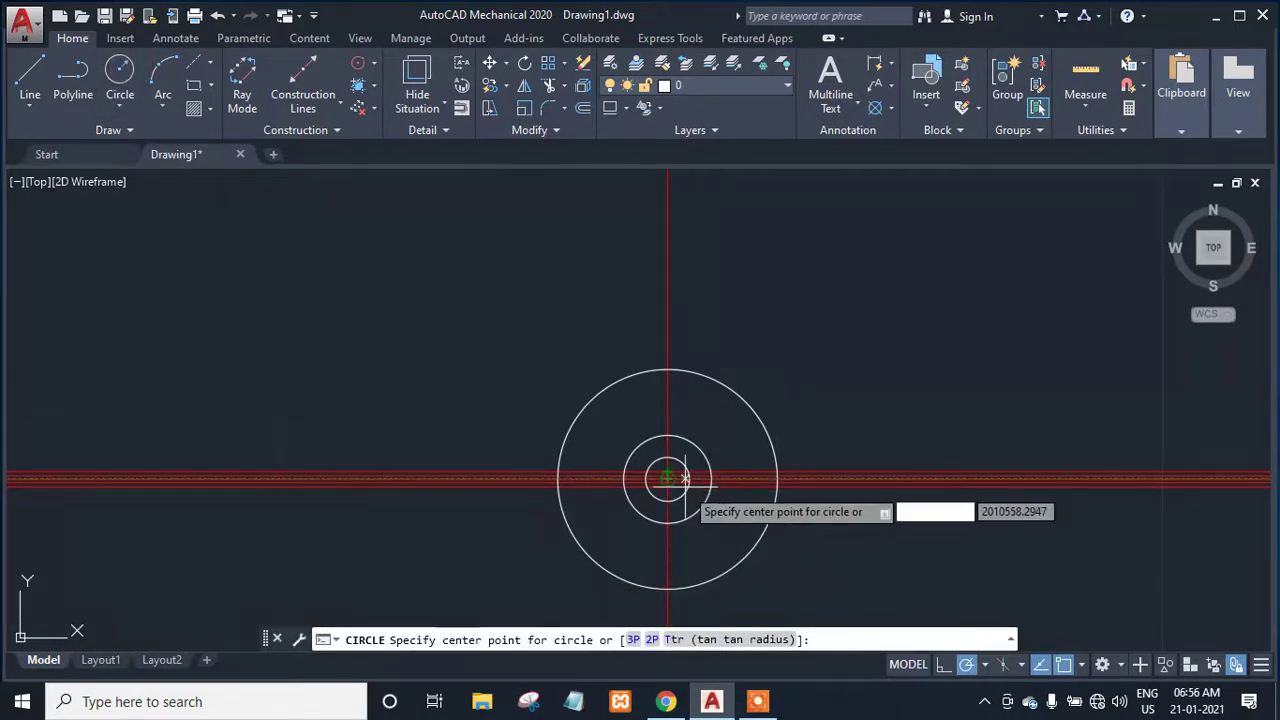
scroll(680, 490, "up", 4)
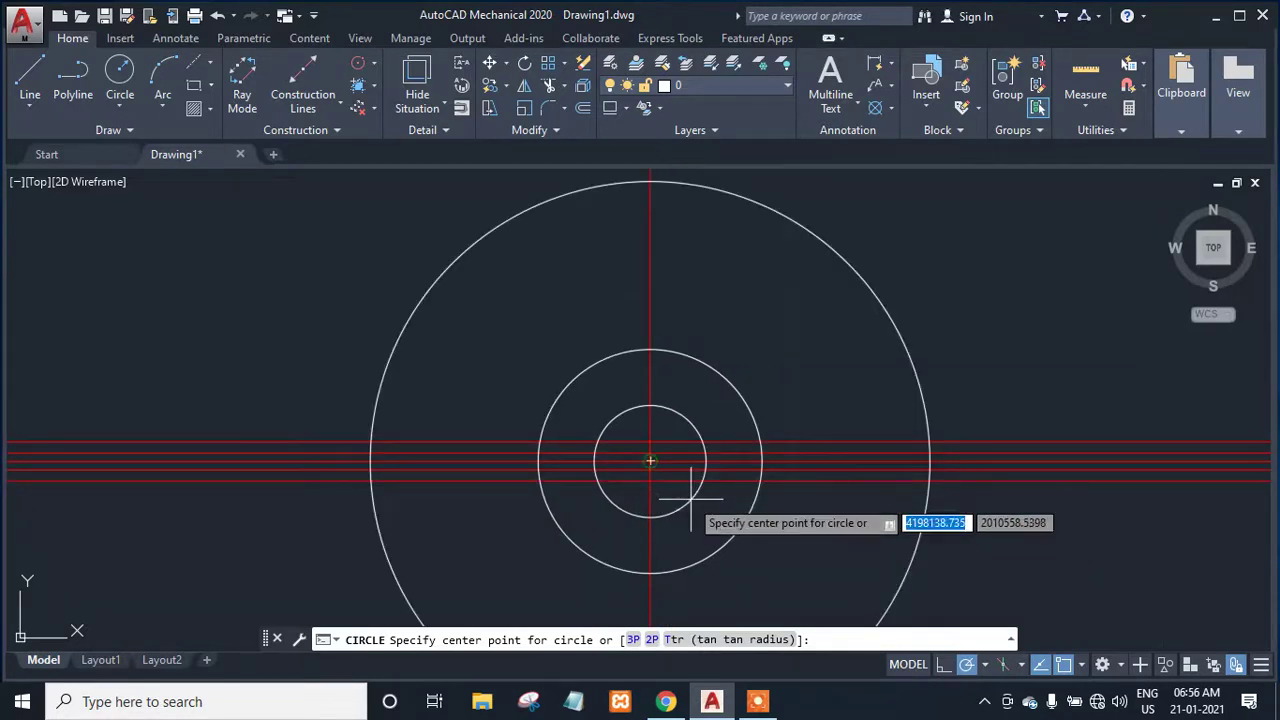
left_click(650, 461)
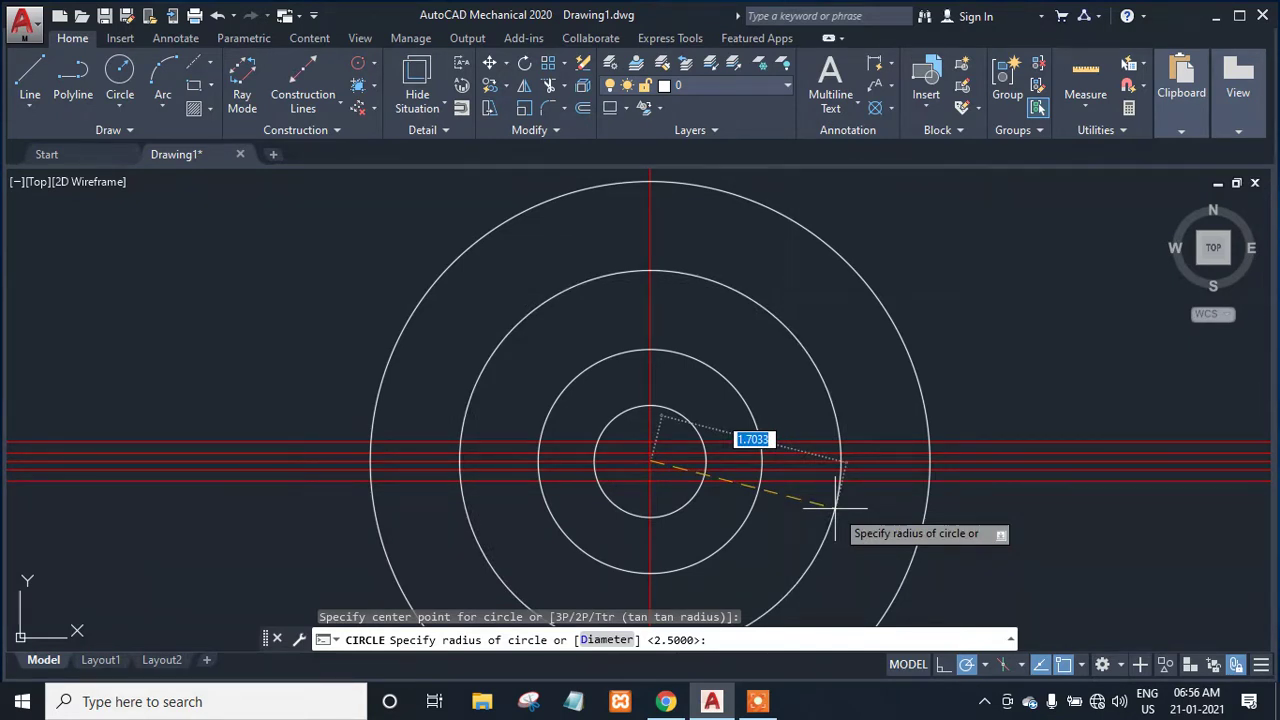
type("3")
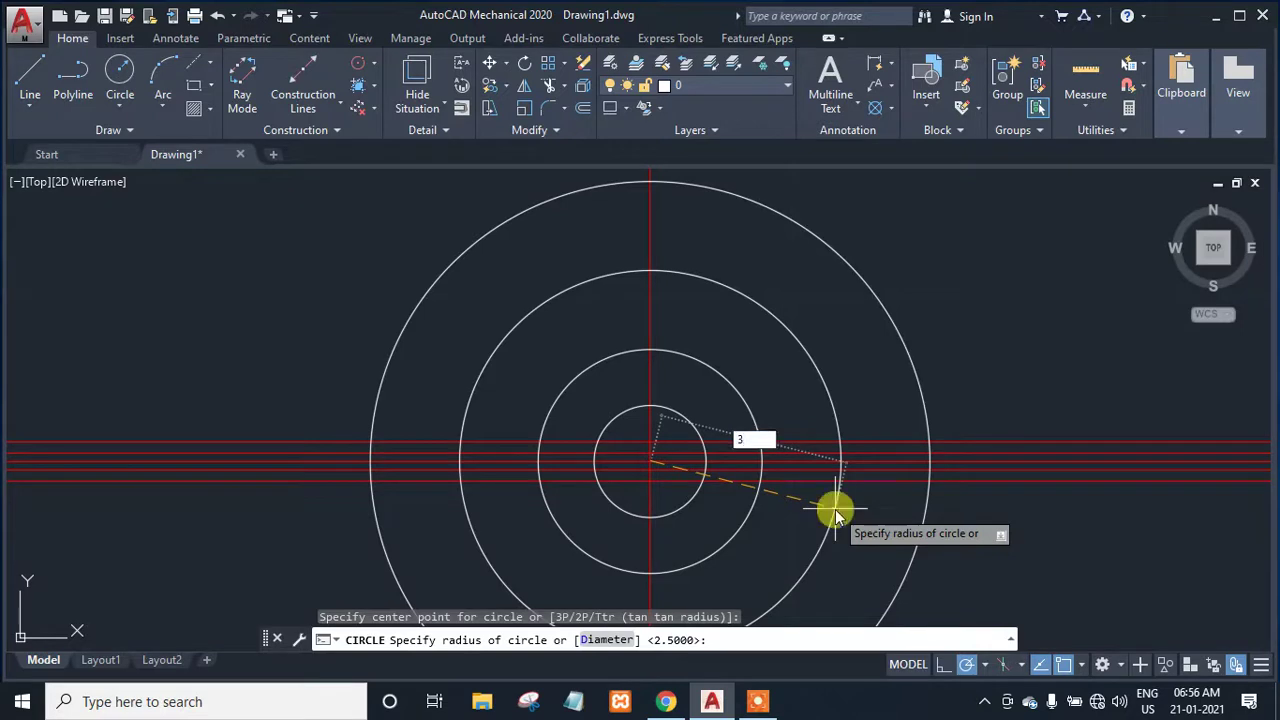
type(".759")
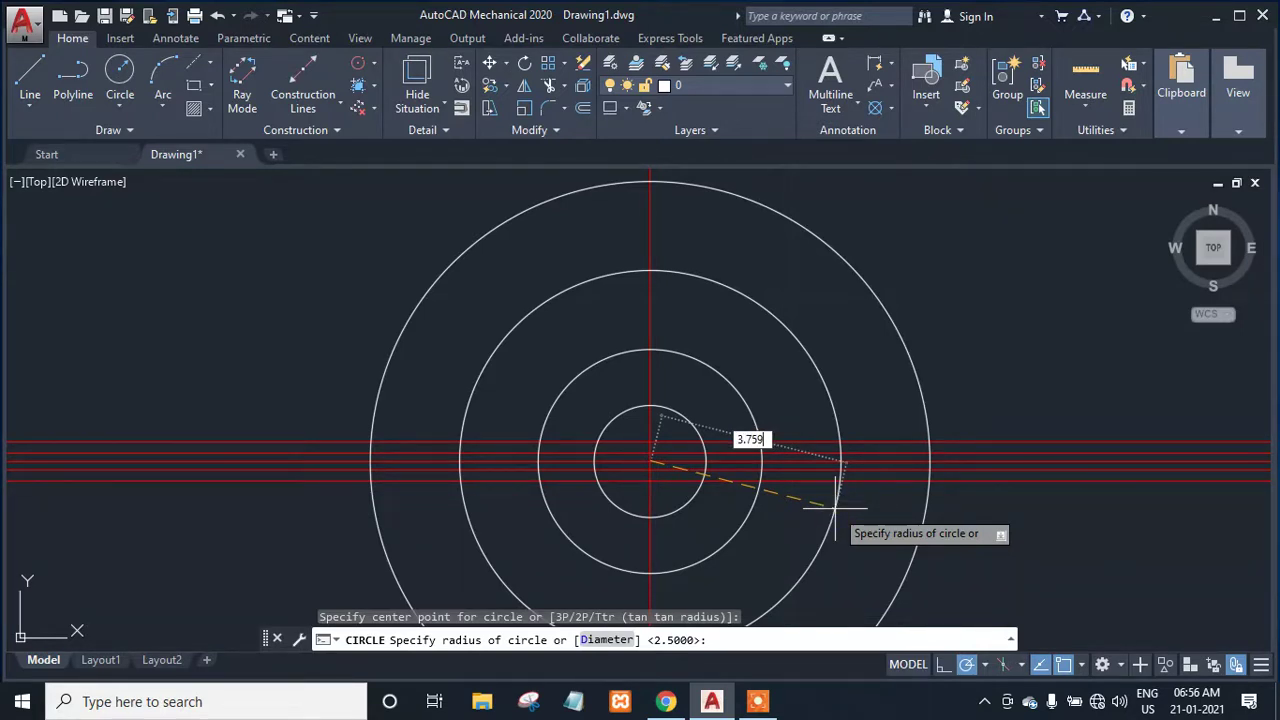
key("Return")
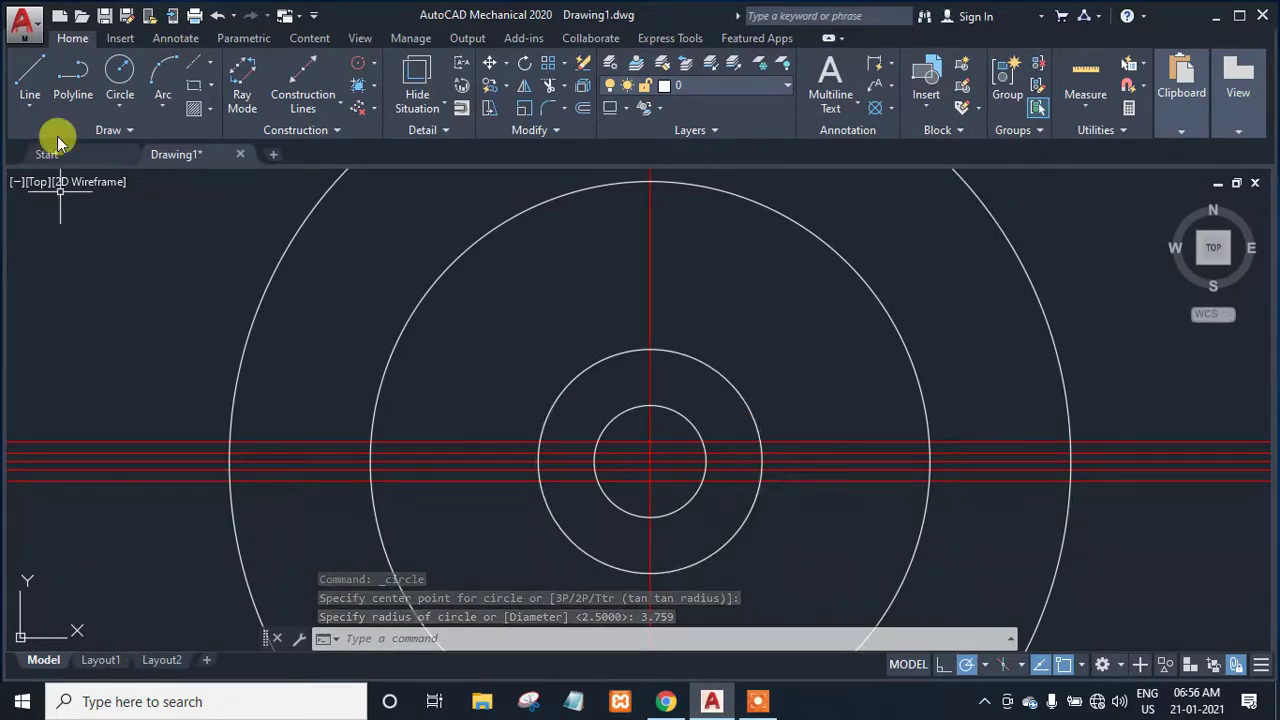
Draw a circle of radius 4 on the same centre as the other circles.
left_click(116, 76)
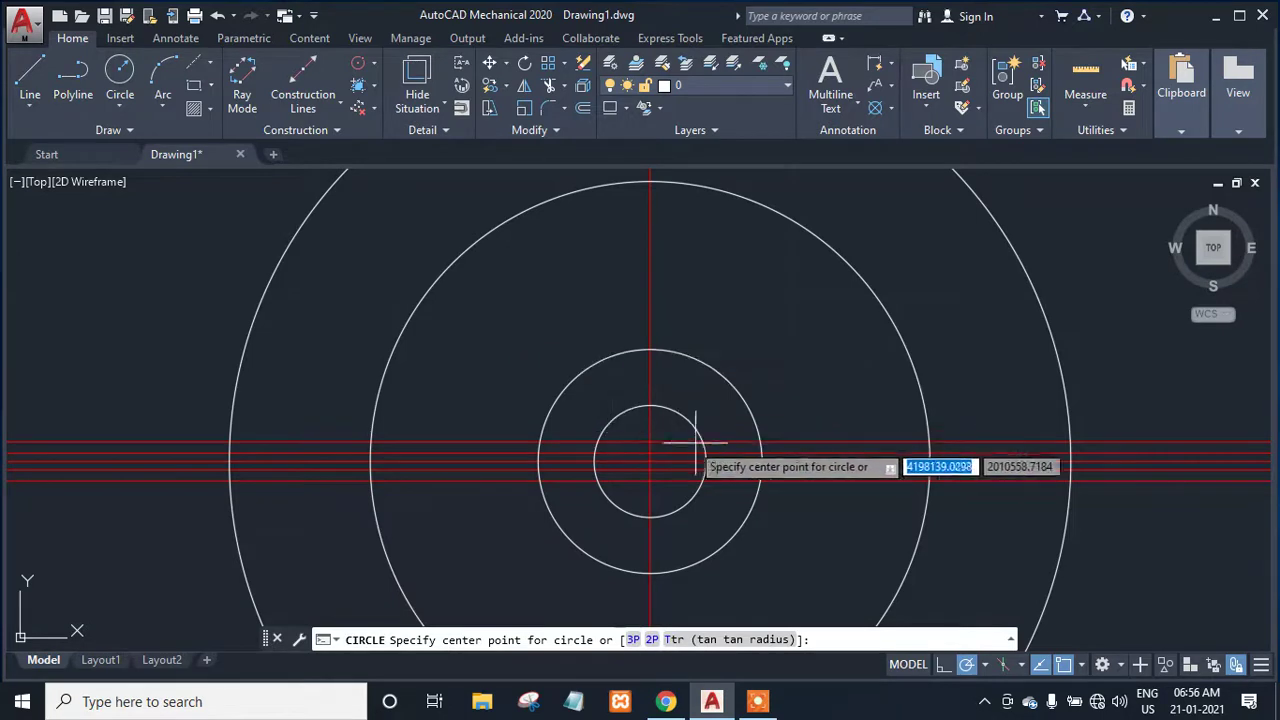
left_click(650, 461)
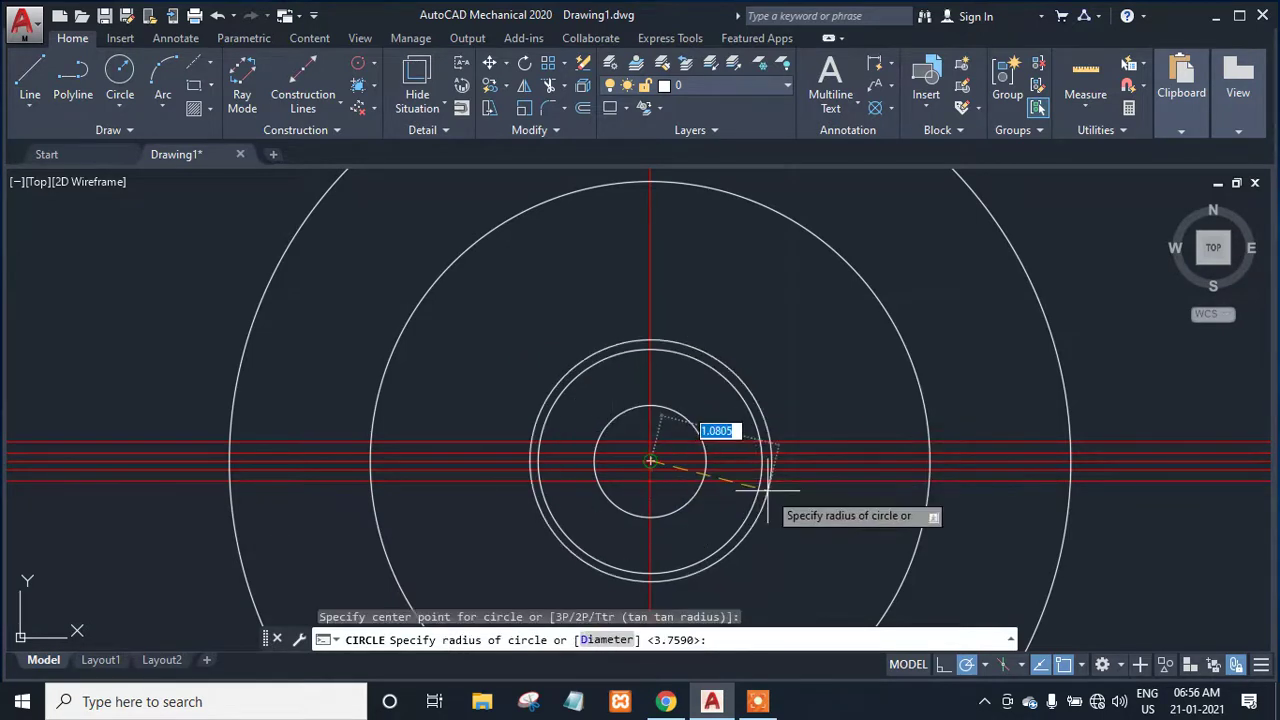
type("4")
key("Return")
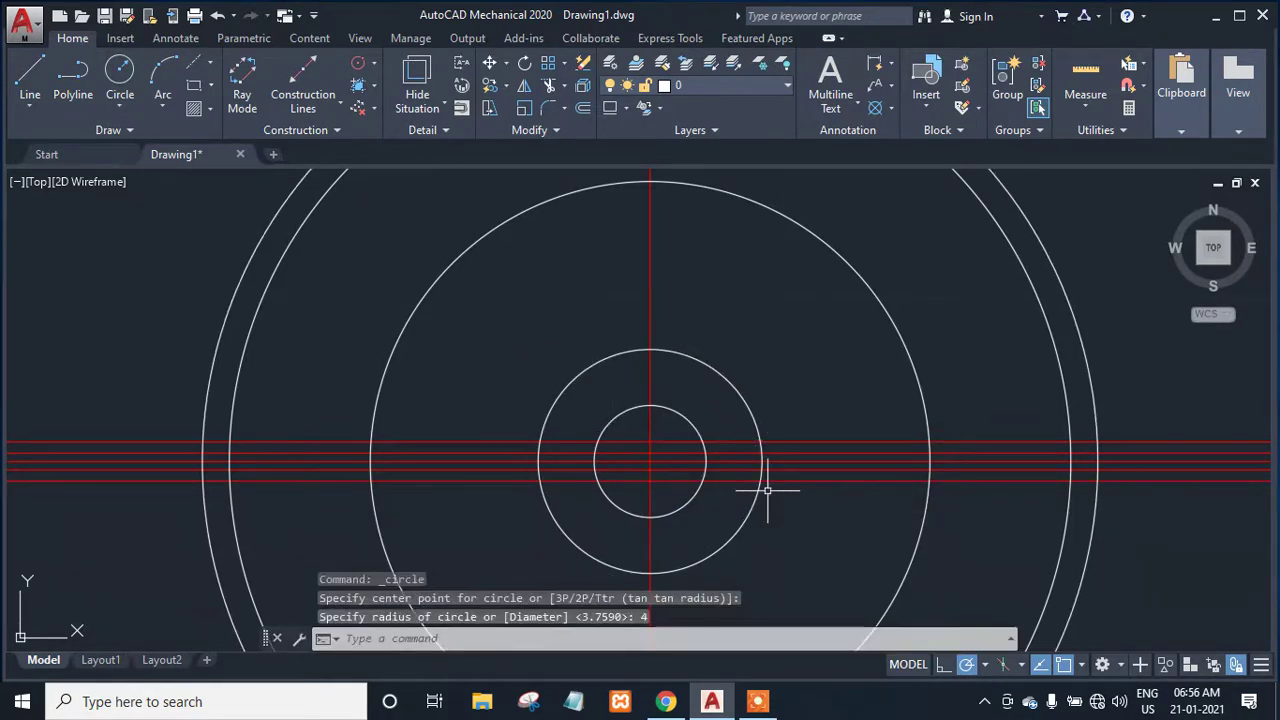
Draw the outermost concentric circle with a radius of 4.44.
left_click(119, 72)
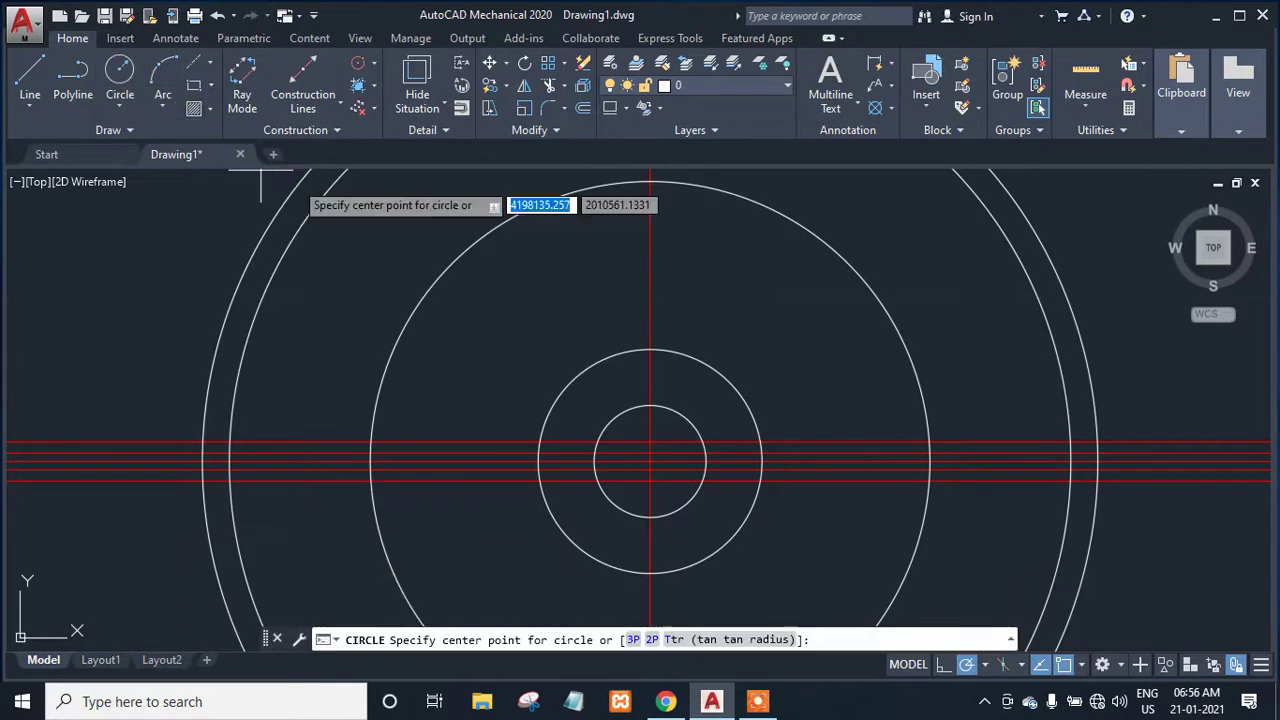
left_click(650, 461)
left_click(787, 509)
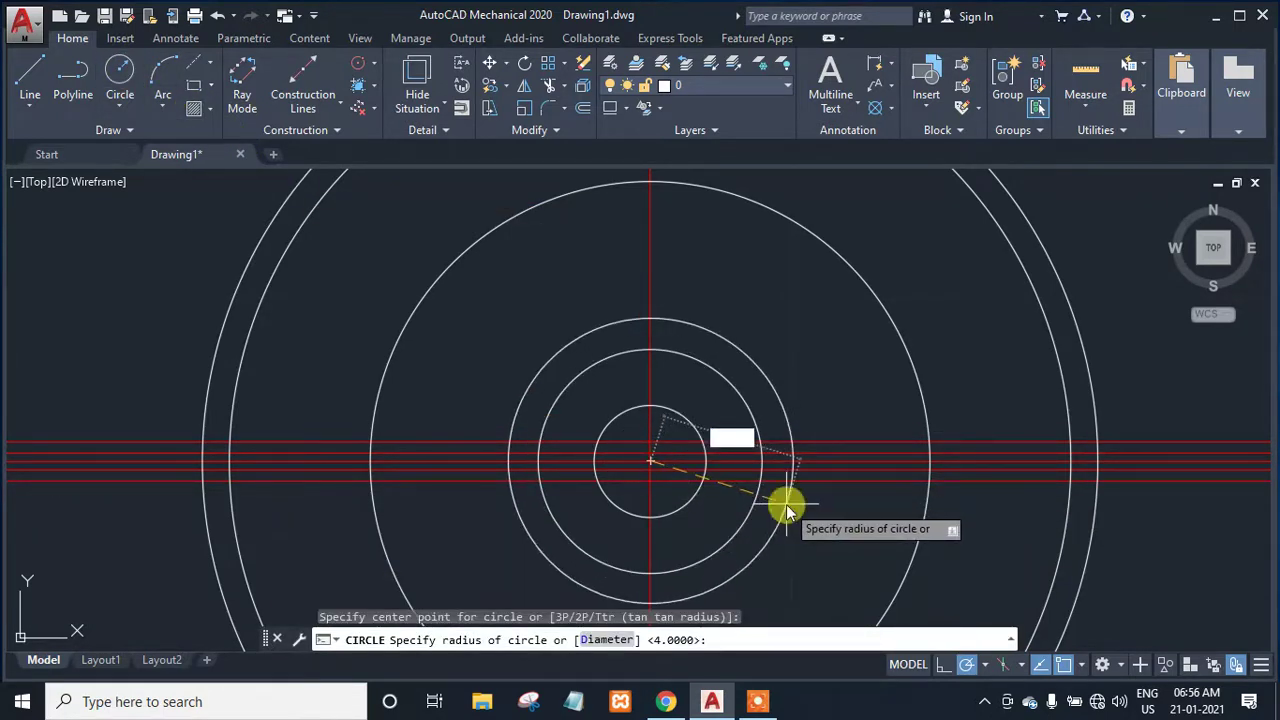
type("4.44")
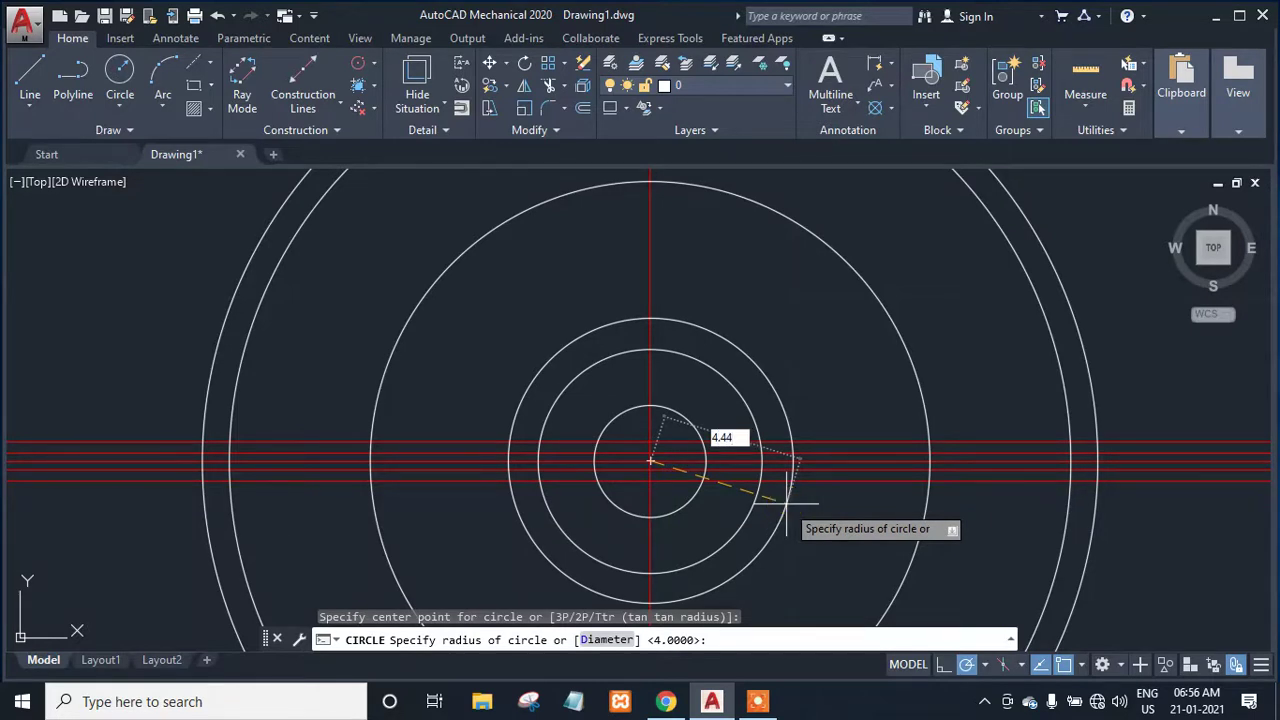
key("Return")
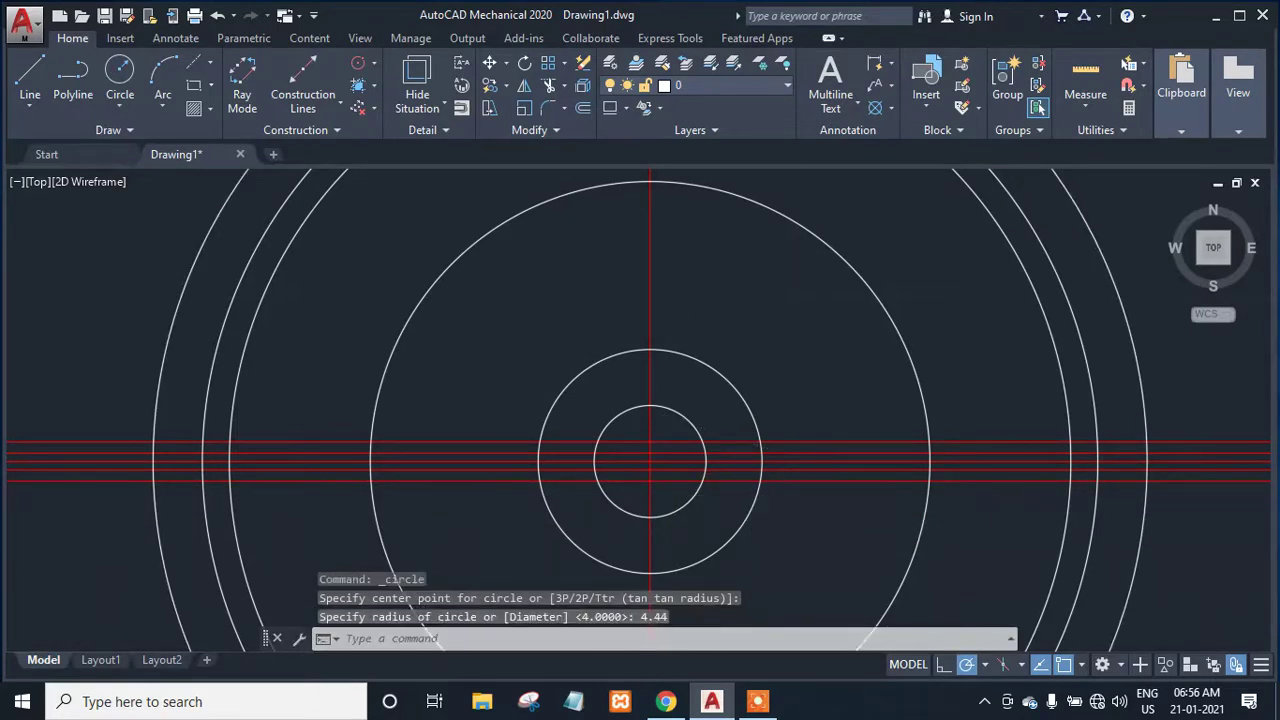
Draw a 3-point arc from the top construction line's crossings with the 3.759 and 4 radius circles to the upper inner line on the 4.44 circle.
scroll(722, 490, "down", 4)
scroll(975, 553, "up", 4)
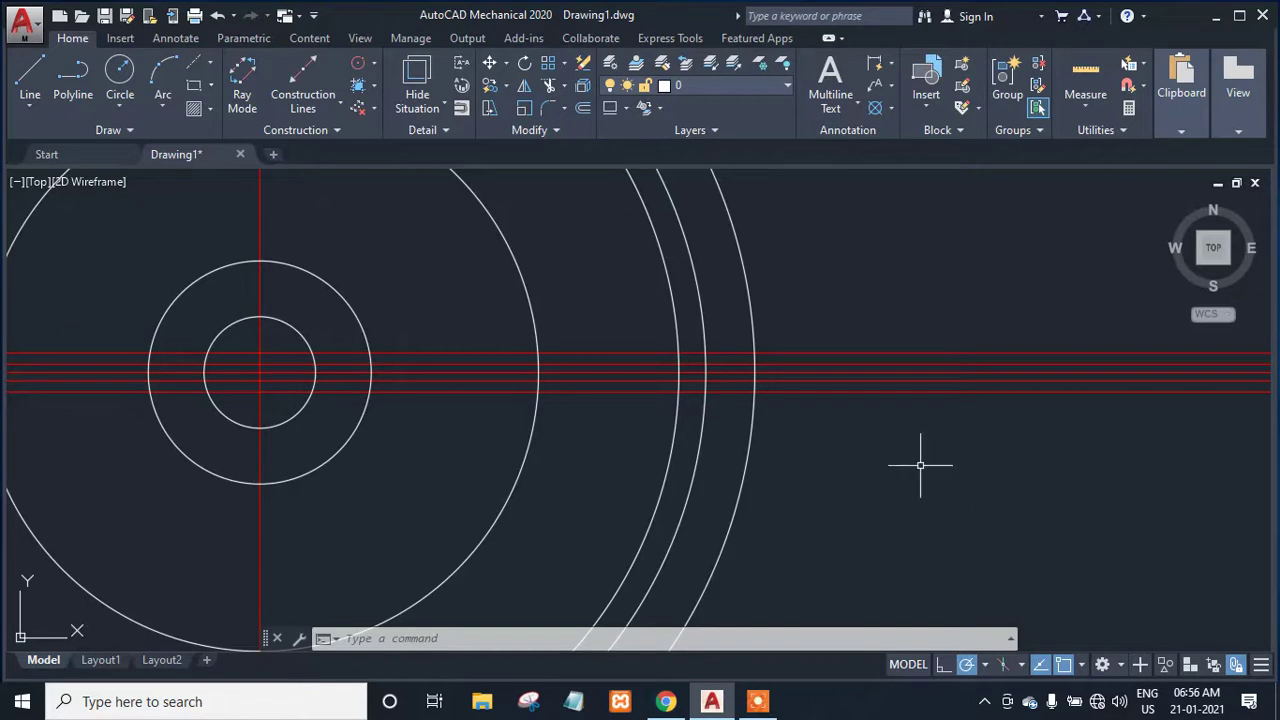
scroll(848, 447, "up", 4)
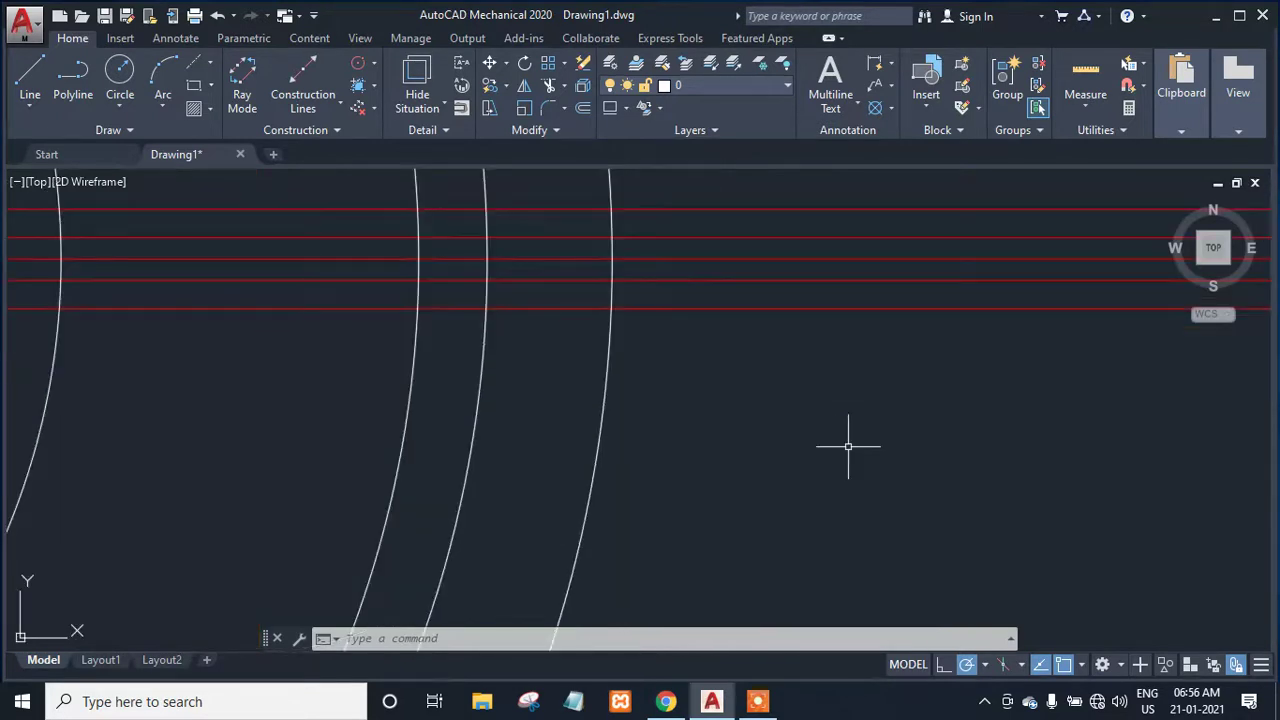
middle_click_drag(688, 434, 811, 557)
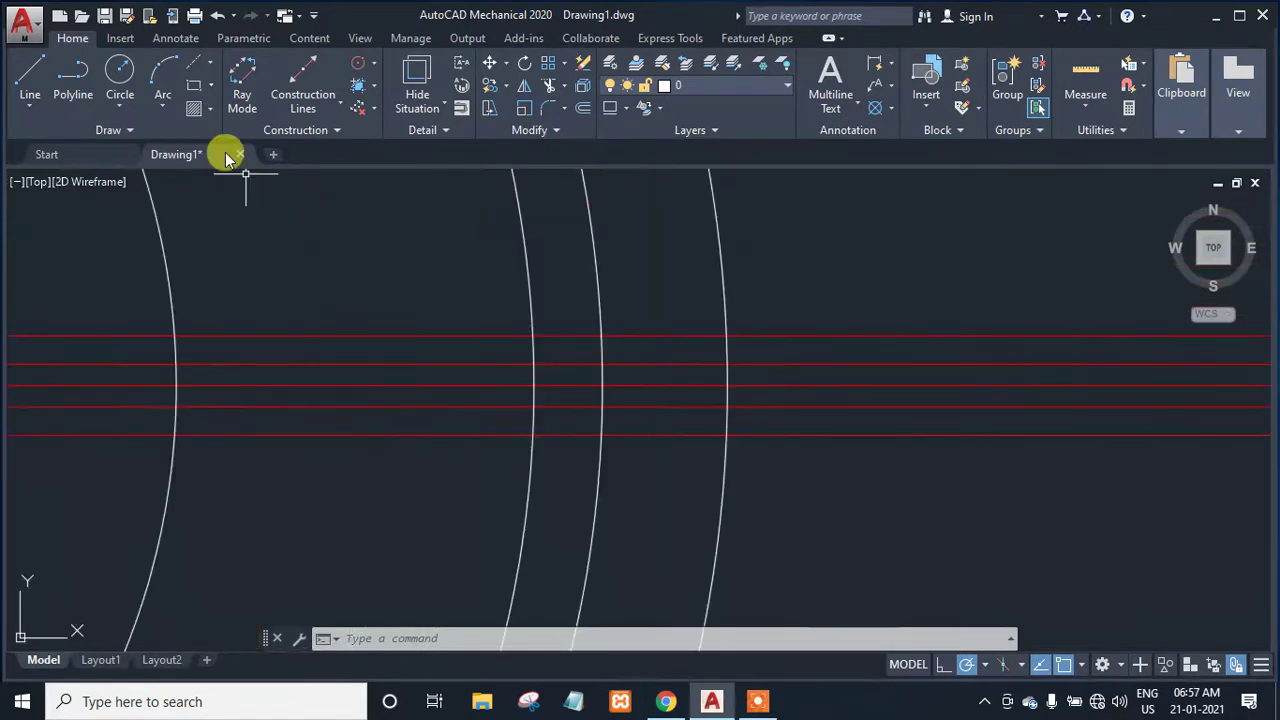
left_click(163, 106)
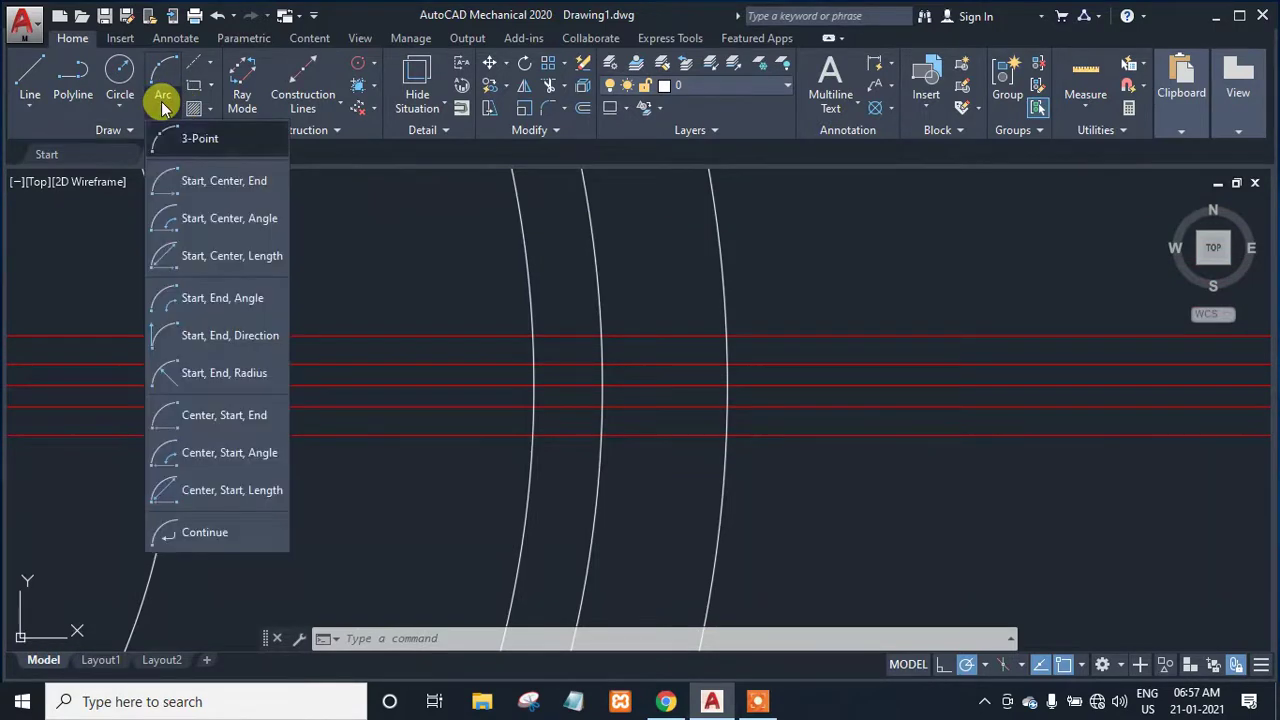
left_click(195, 142)
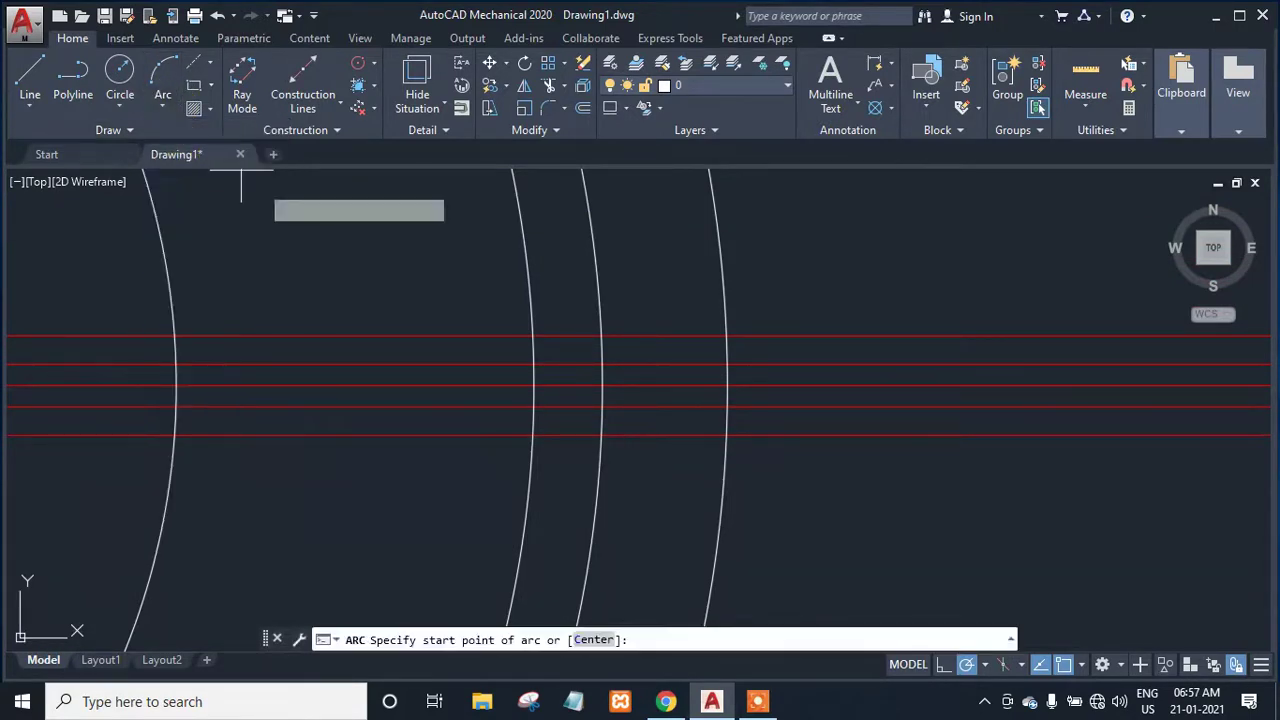
left_click(533, 335)
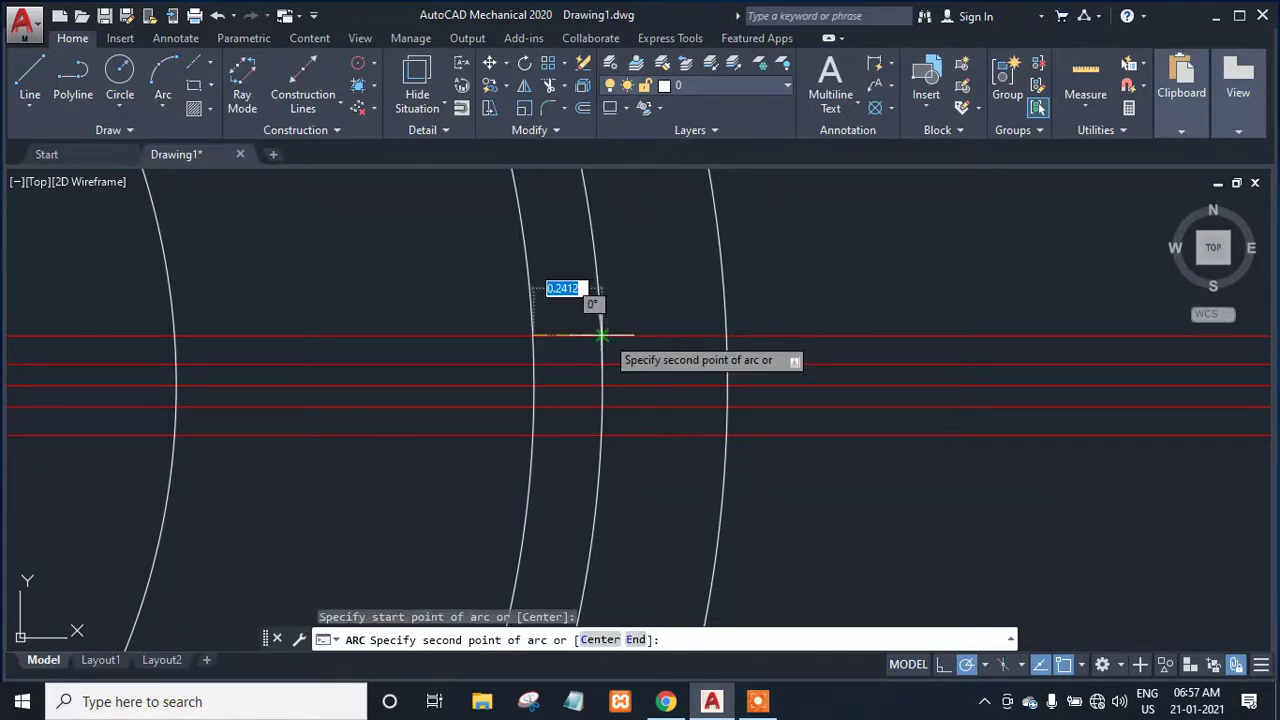
left_click(603, 335)
left_click(727, 363)
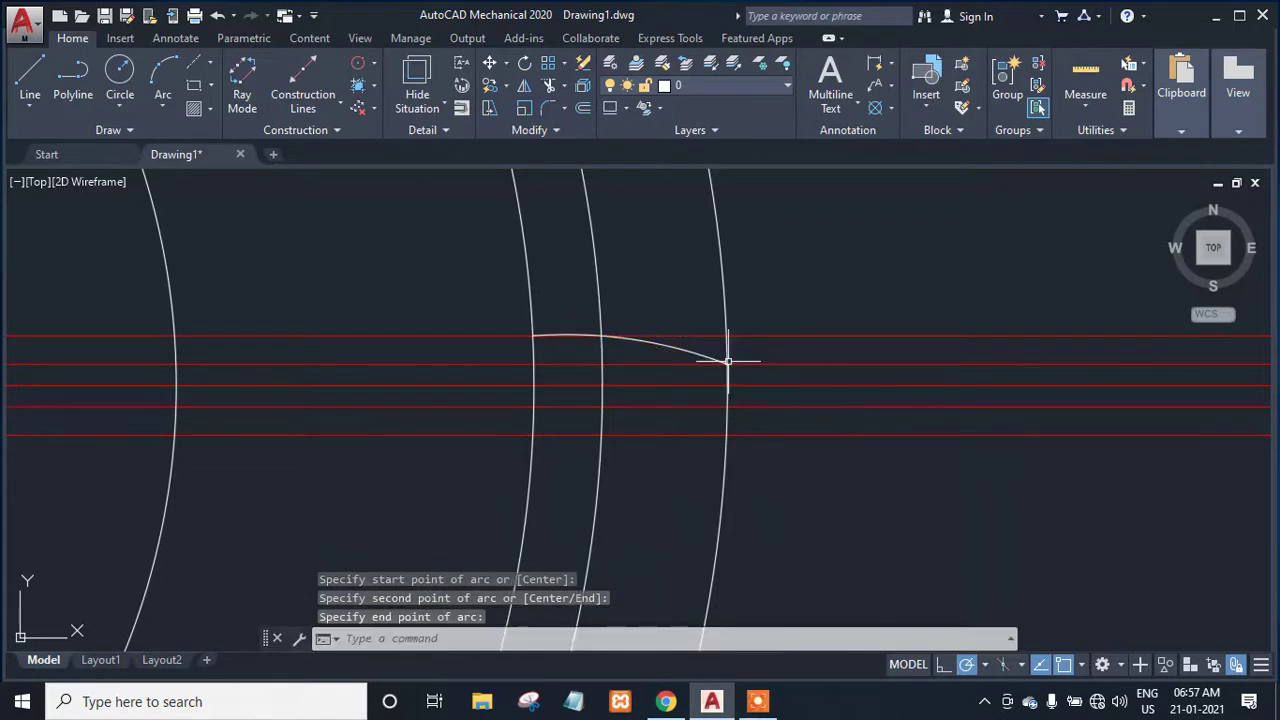
Draw the opposite 3-point arc from the bottom line's crossings with the 3.759 and 4 circles to the lower inner line on the 4.44 circle.
left_click(162, 80)
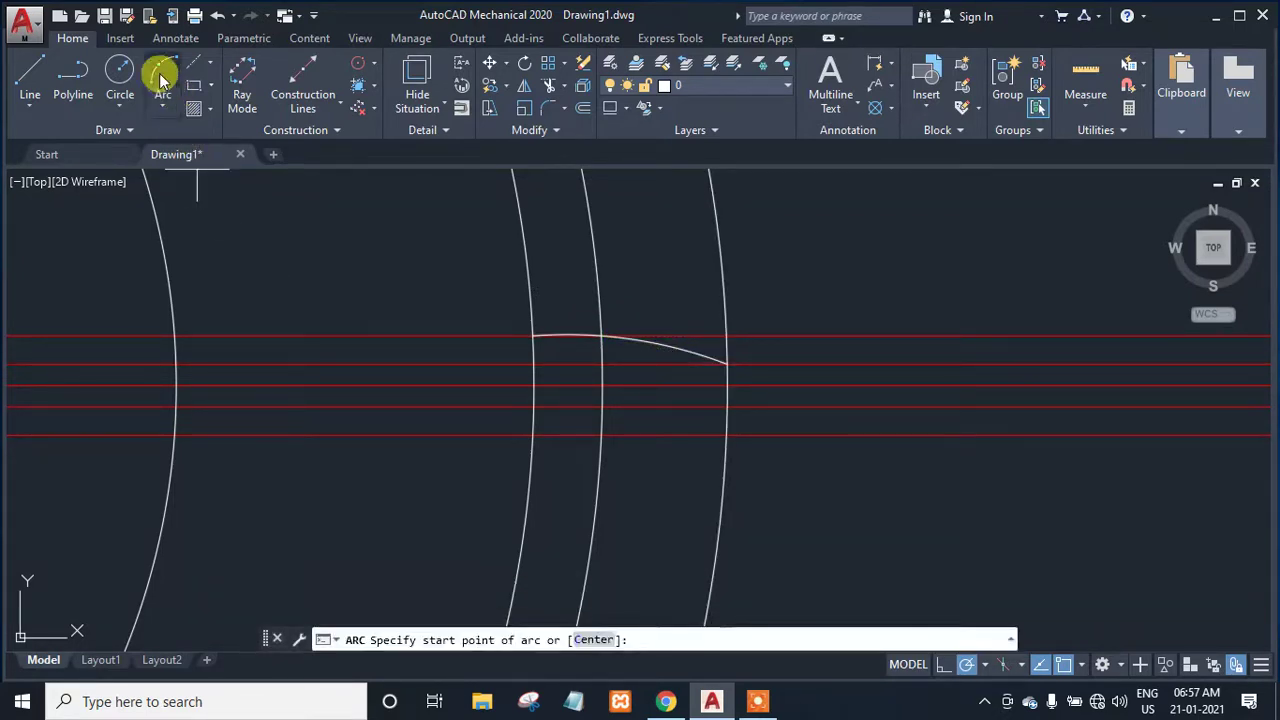
left_click(535, 434)
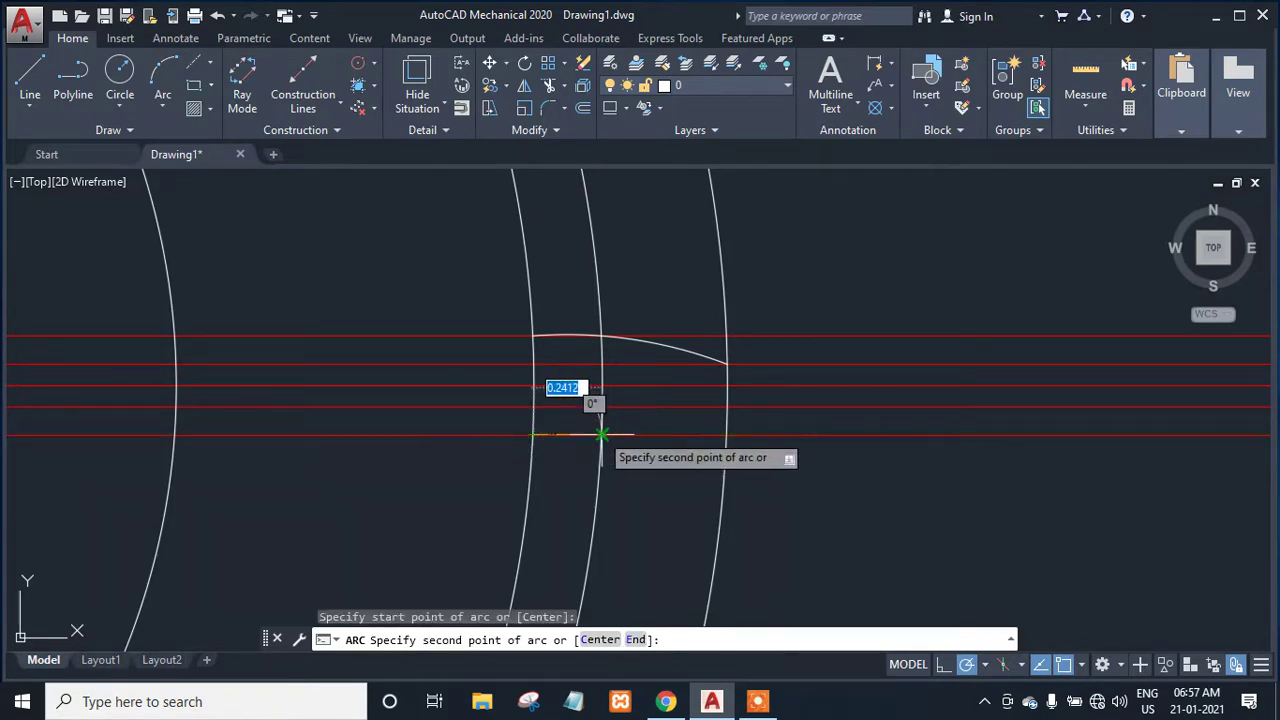
left_click(601, 434)
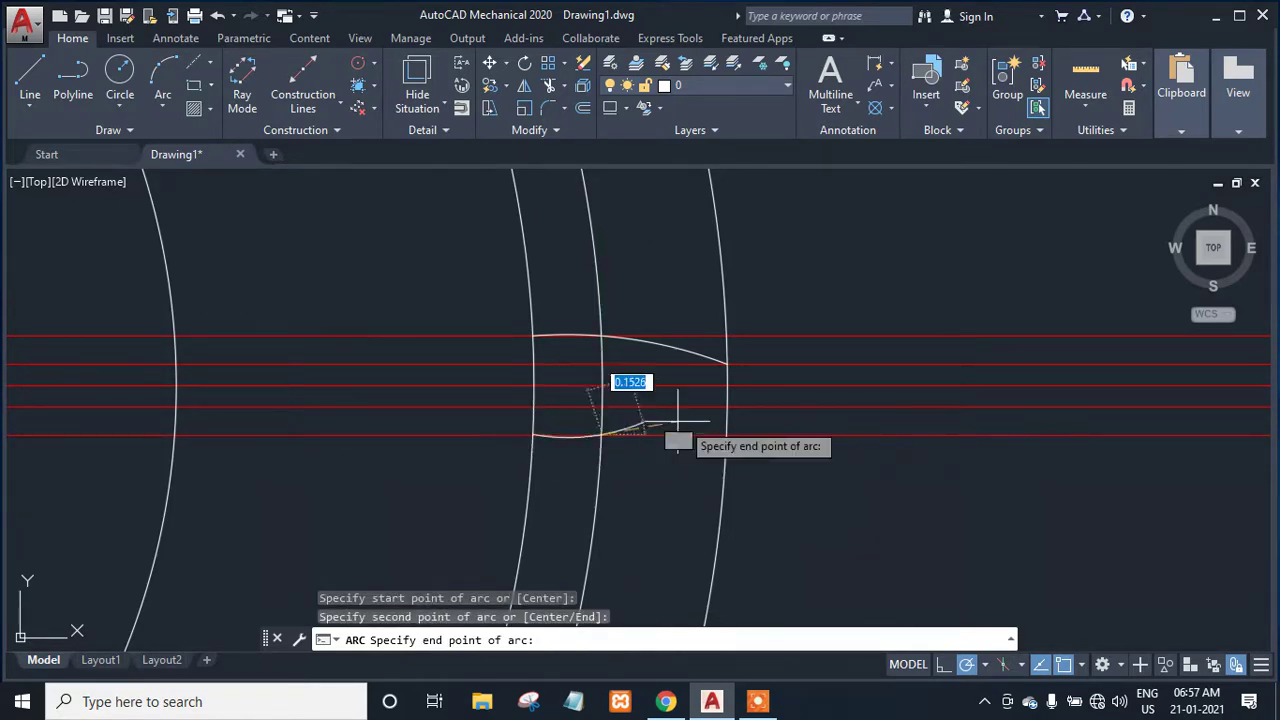
left_click(727, 408)
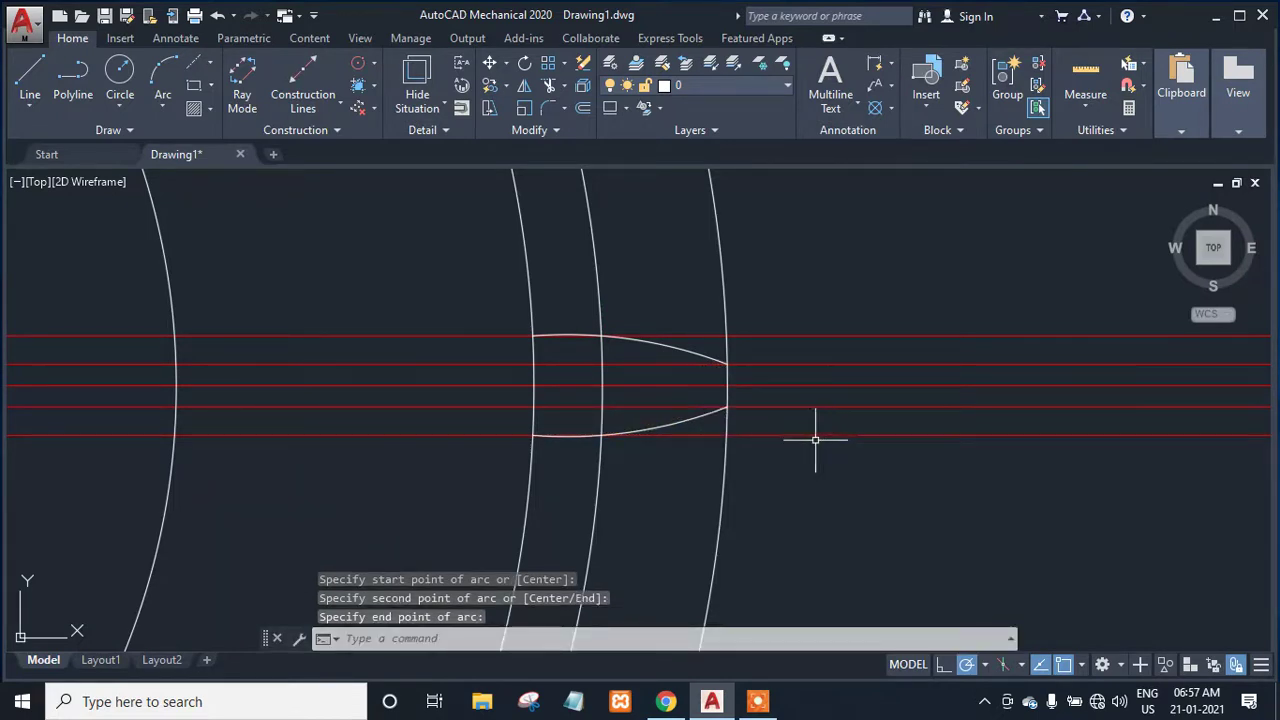
Trim the five horizontal construction lines beyond the 4.44 radius circle and across the gap inside the 3.759 radius circle on the tooth side.
key("Escape")
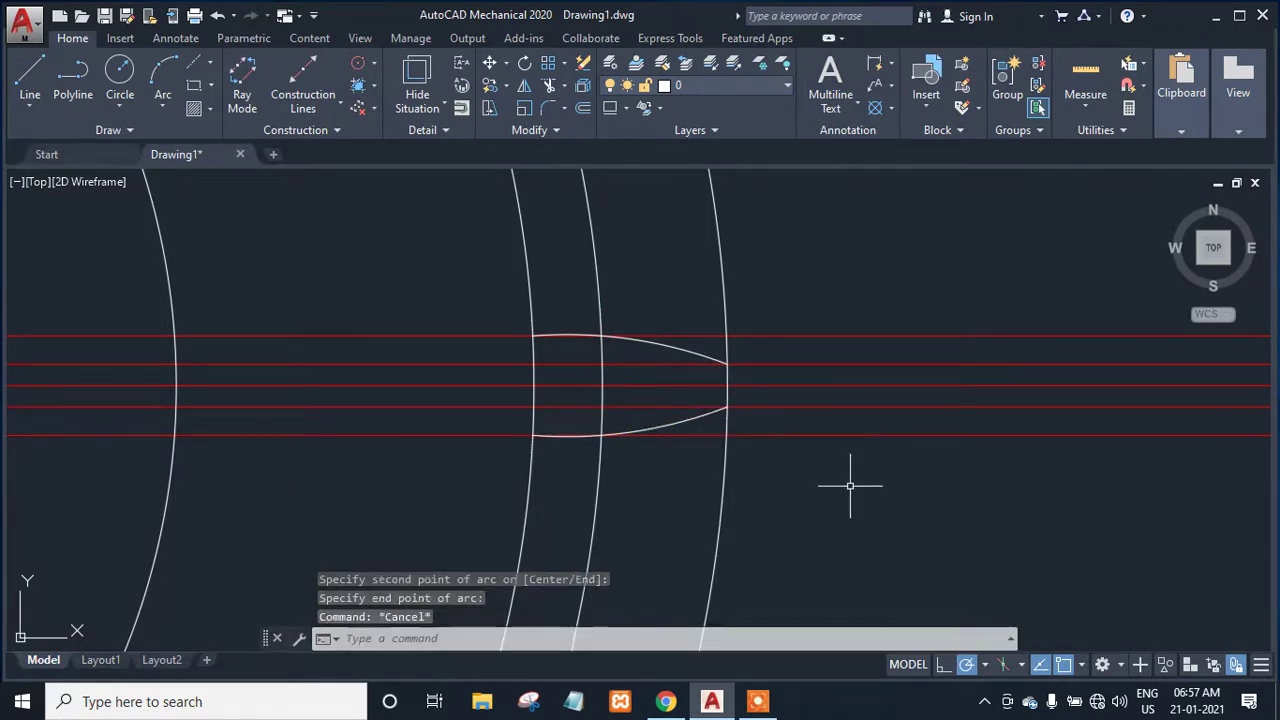
left_click(550, 88)
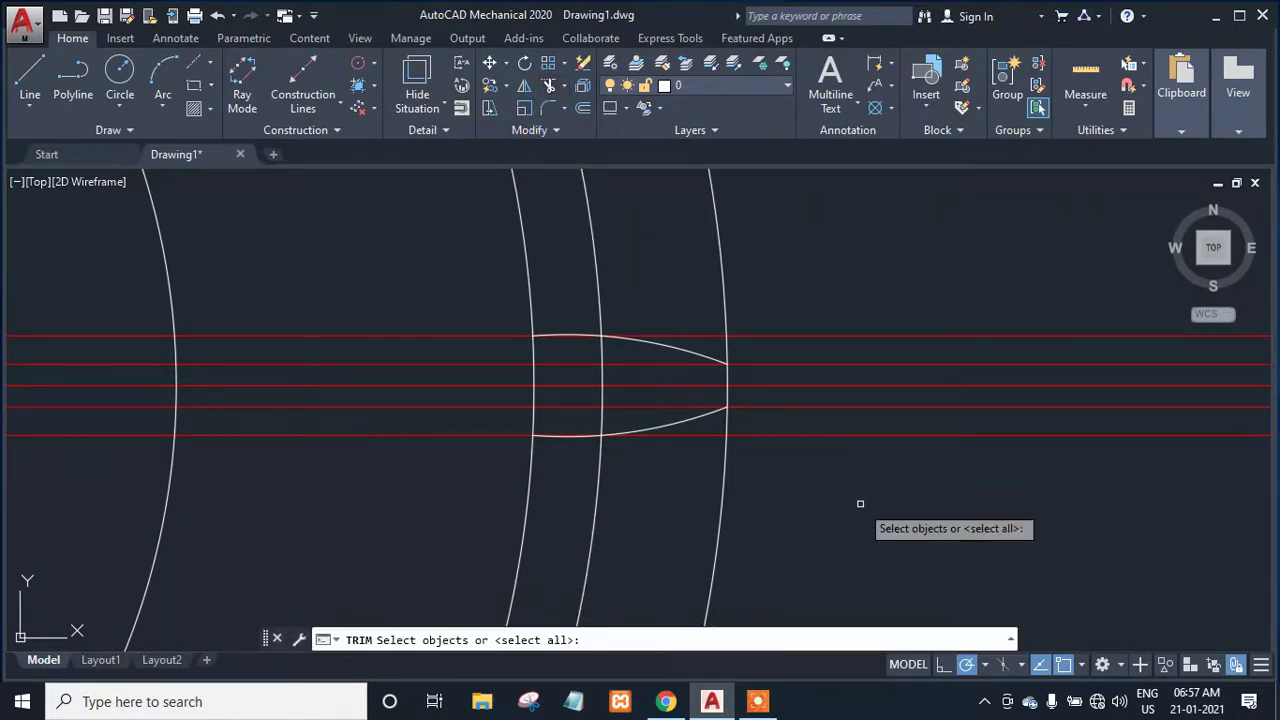
key("Return")
left_click(829, 534)
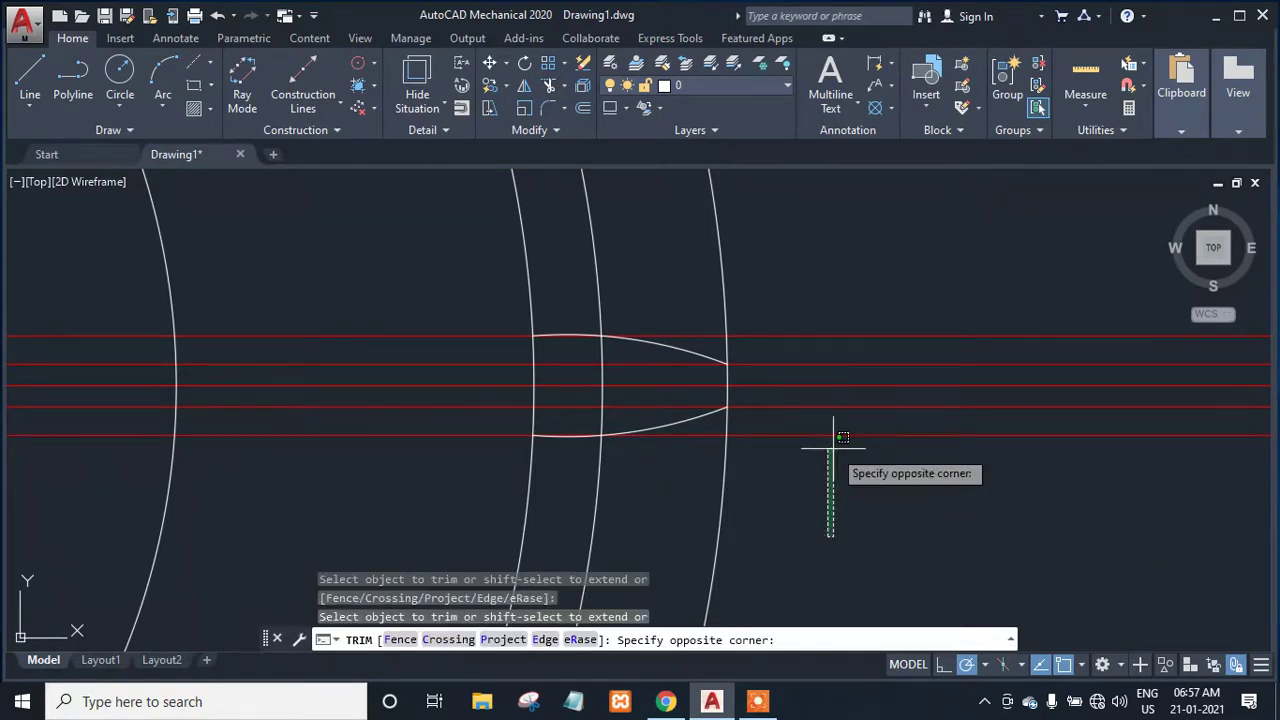
left_click(873, 314)
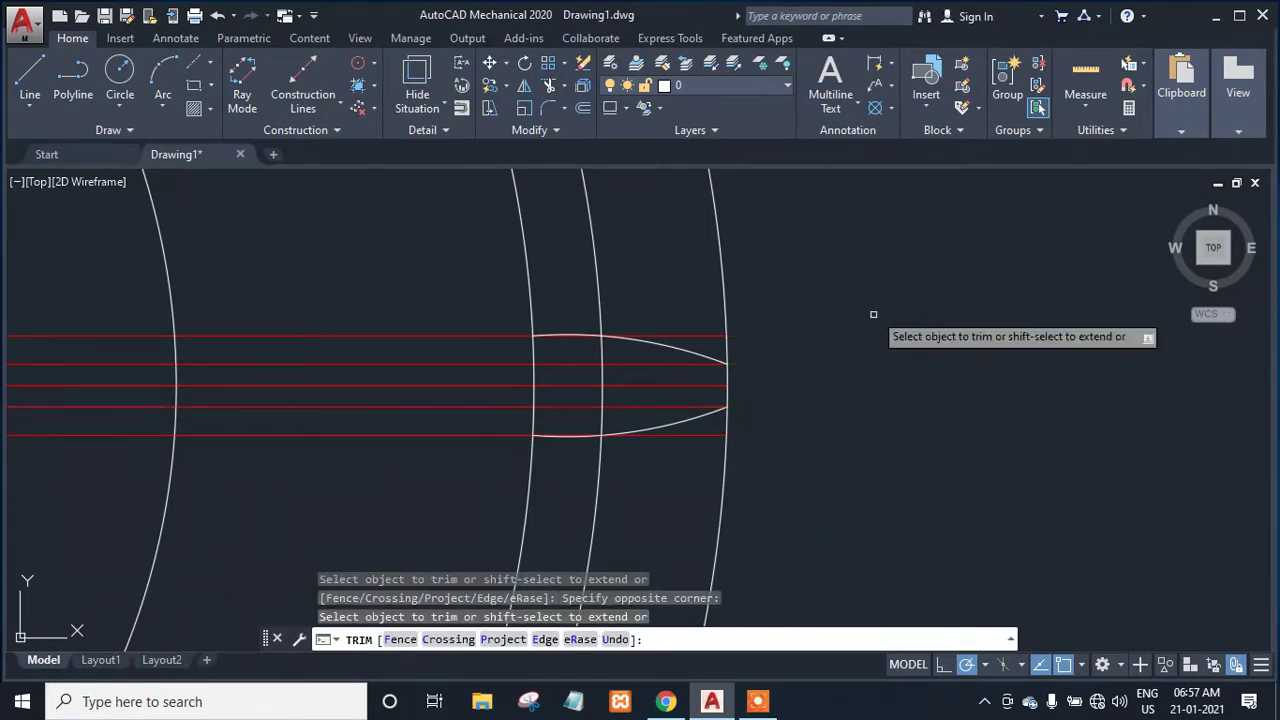
left_click(318, 519)
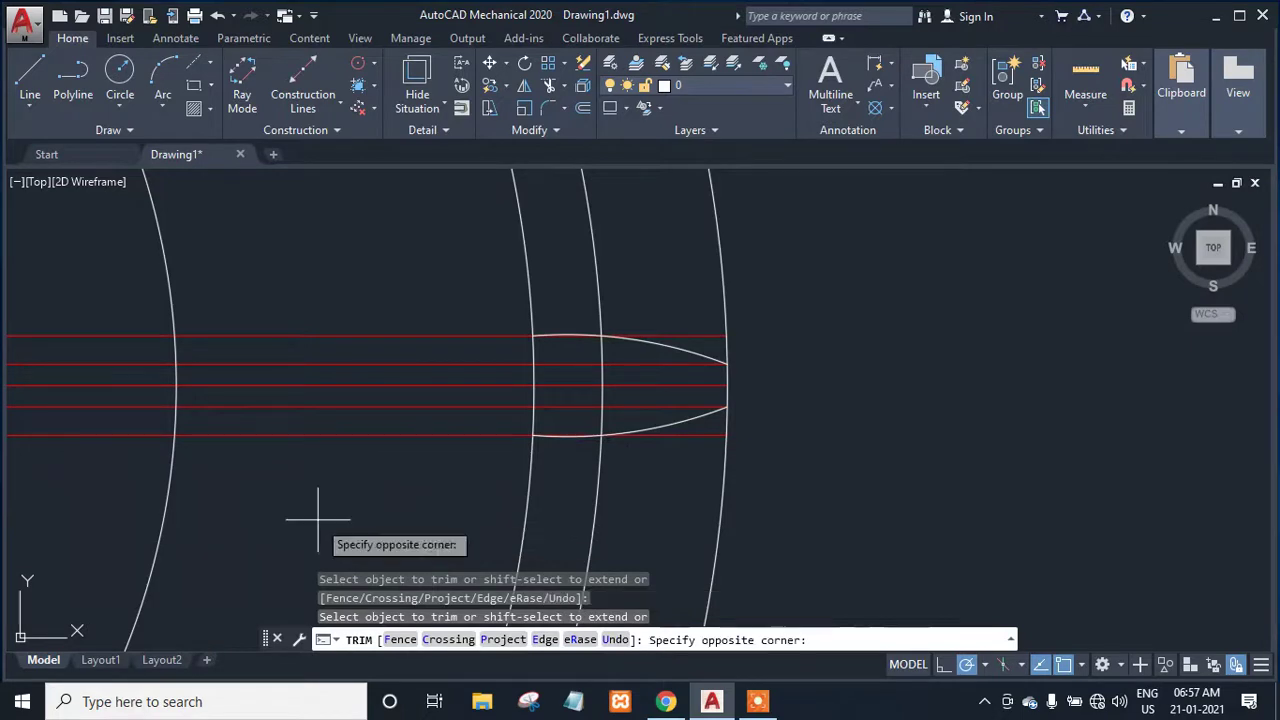
left_click(394, 294)
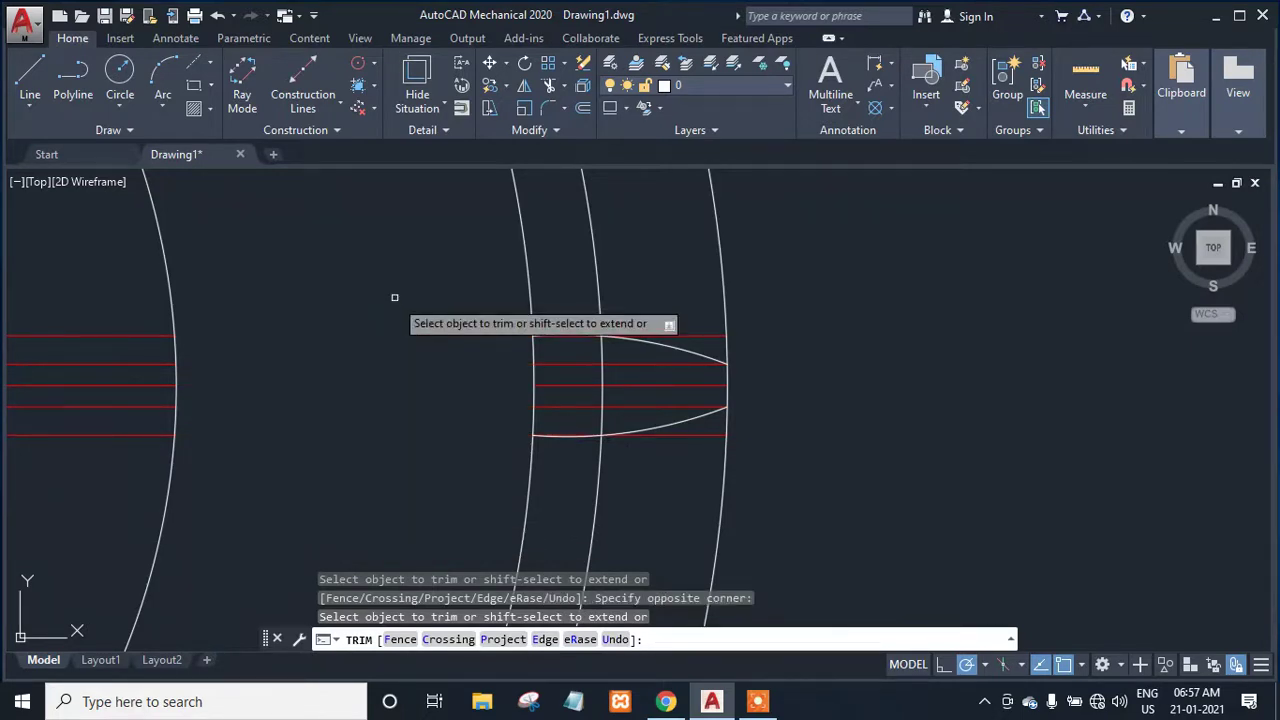
Trim the construction lines in and around the tooth profile between the 4 and 4.44 radius circles.
scroll(380, 368, "down", 2)
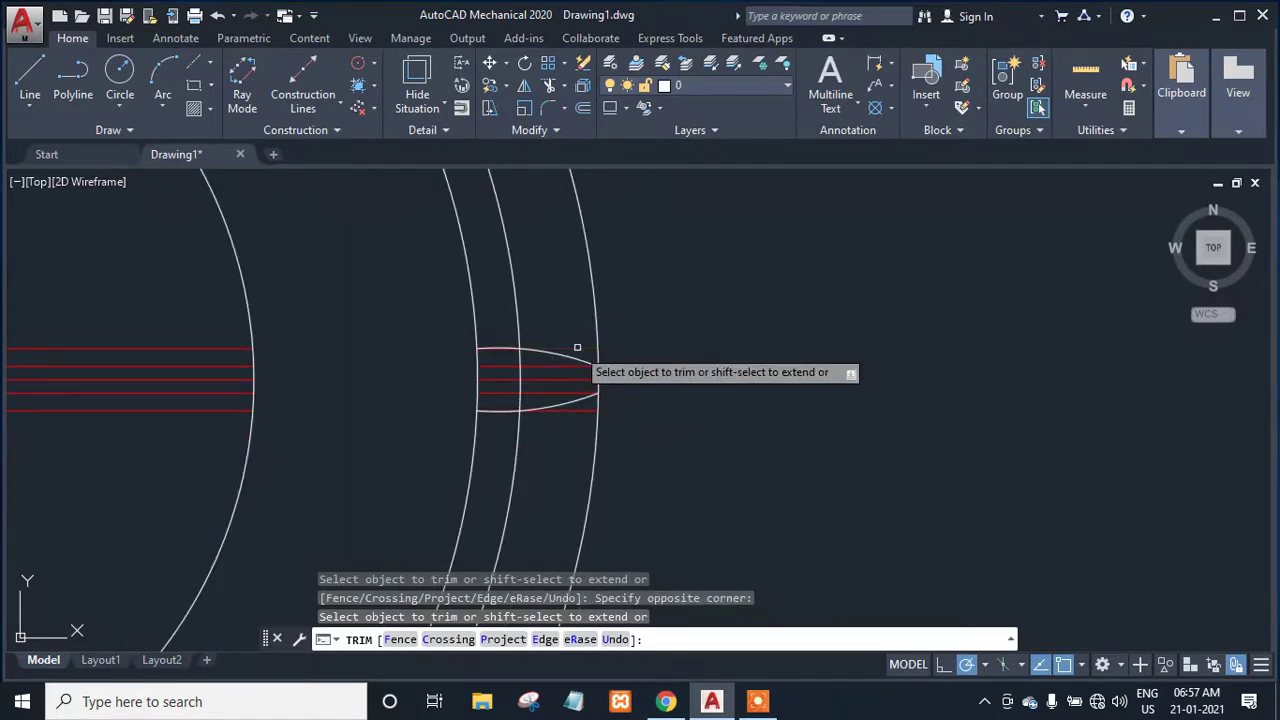
left_click(536, 368)
left_click_drag(543, 367, 539, 395)
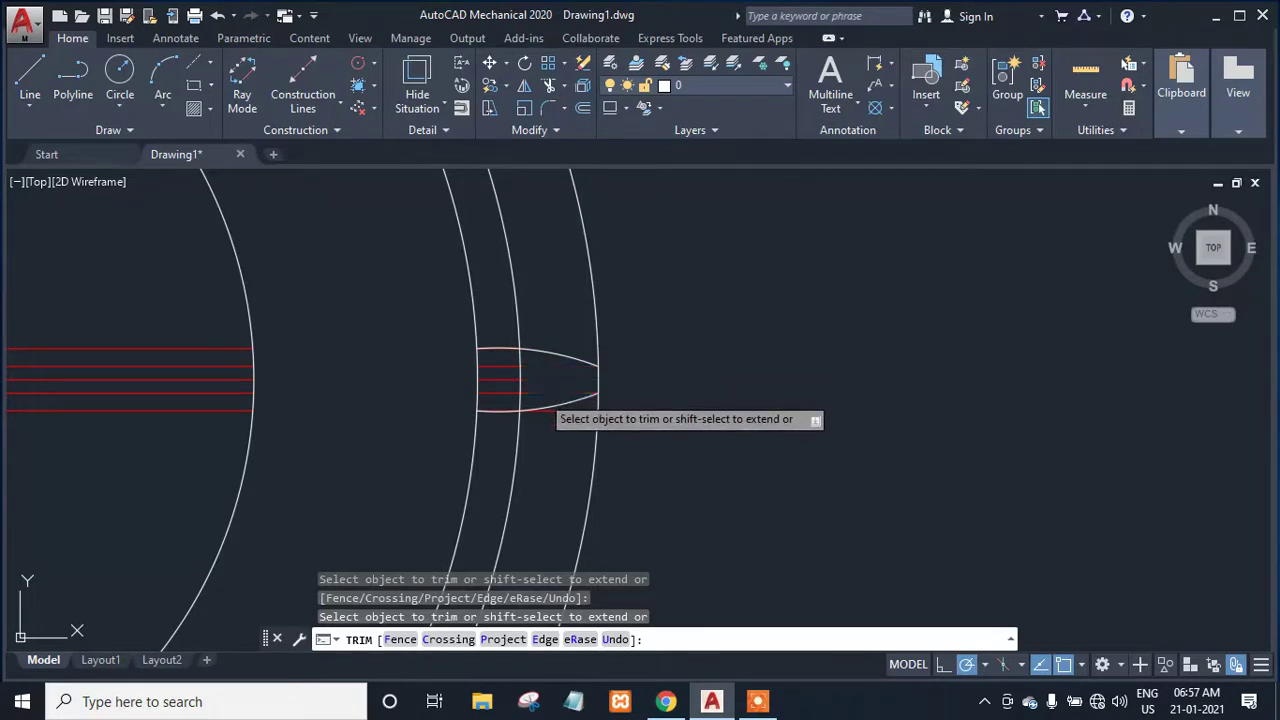
left_click(565, 410)
left_click(500, 396)
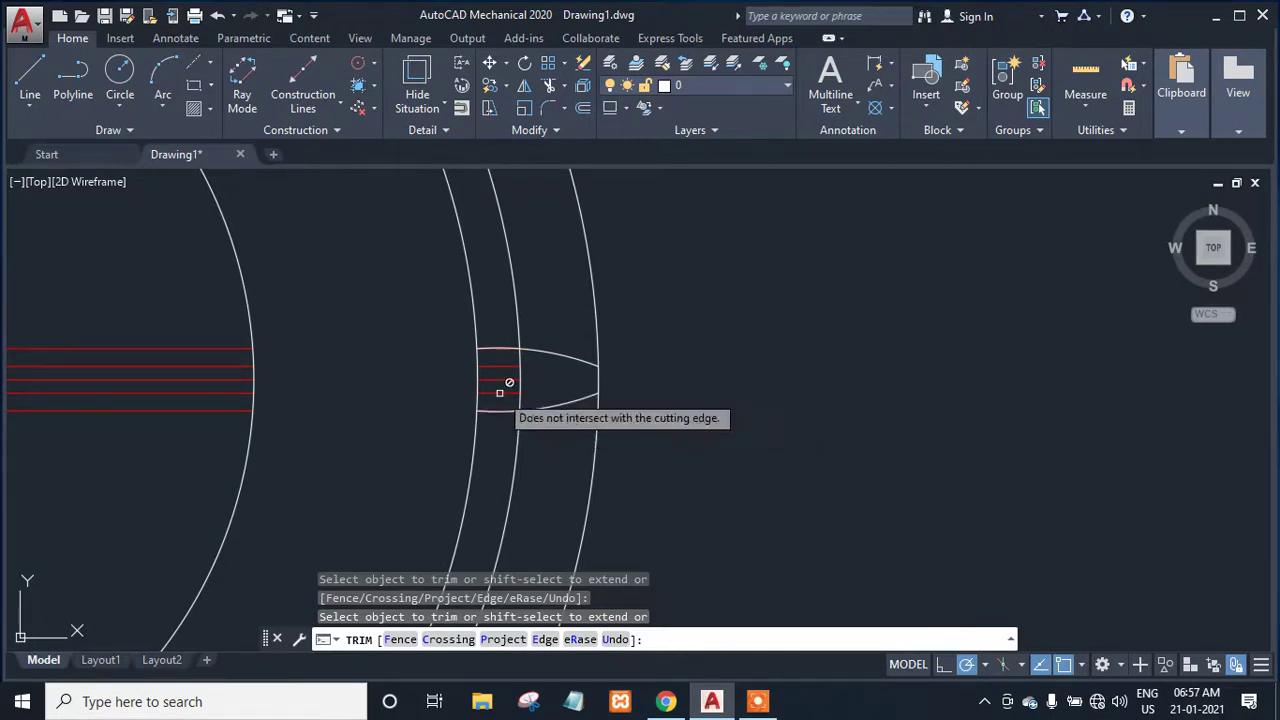
left_click(501, 363)
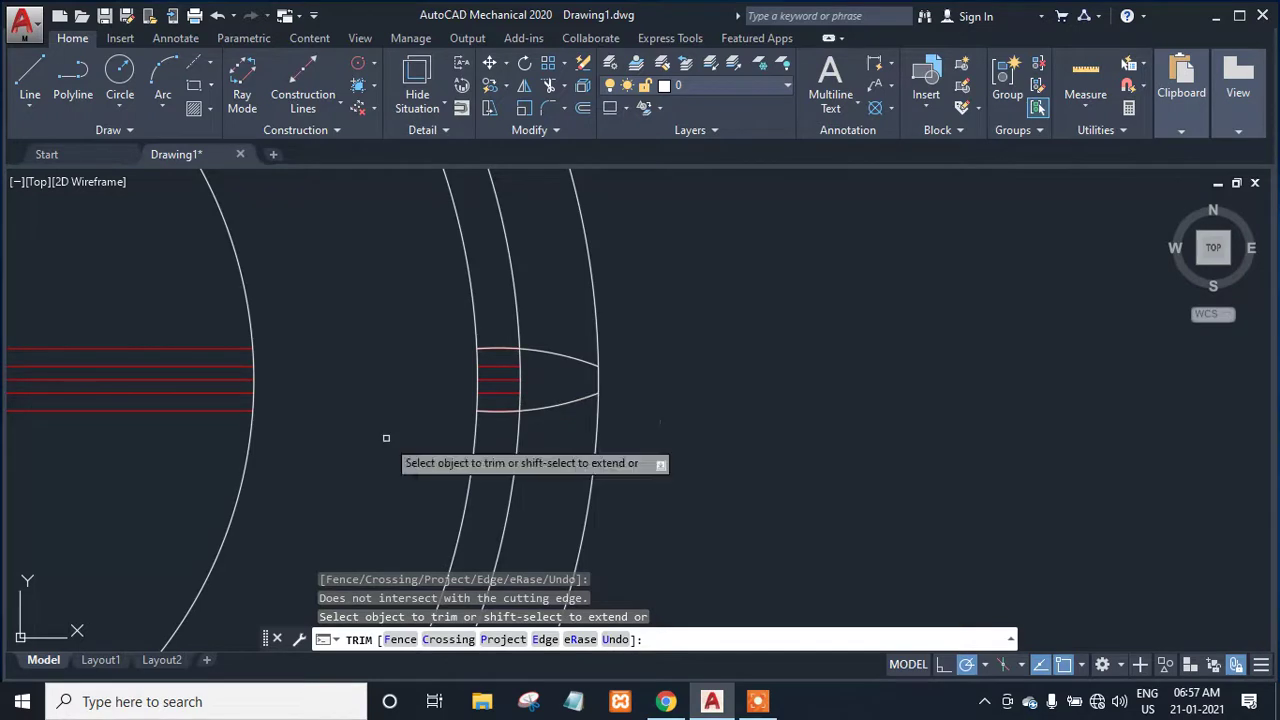
Trim the horizontal construction lines across the centre of the part up to the 3.759 radius circle on the side opposite the tooth.
left_click(135, 475)
left_click(170, 270)
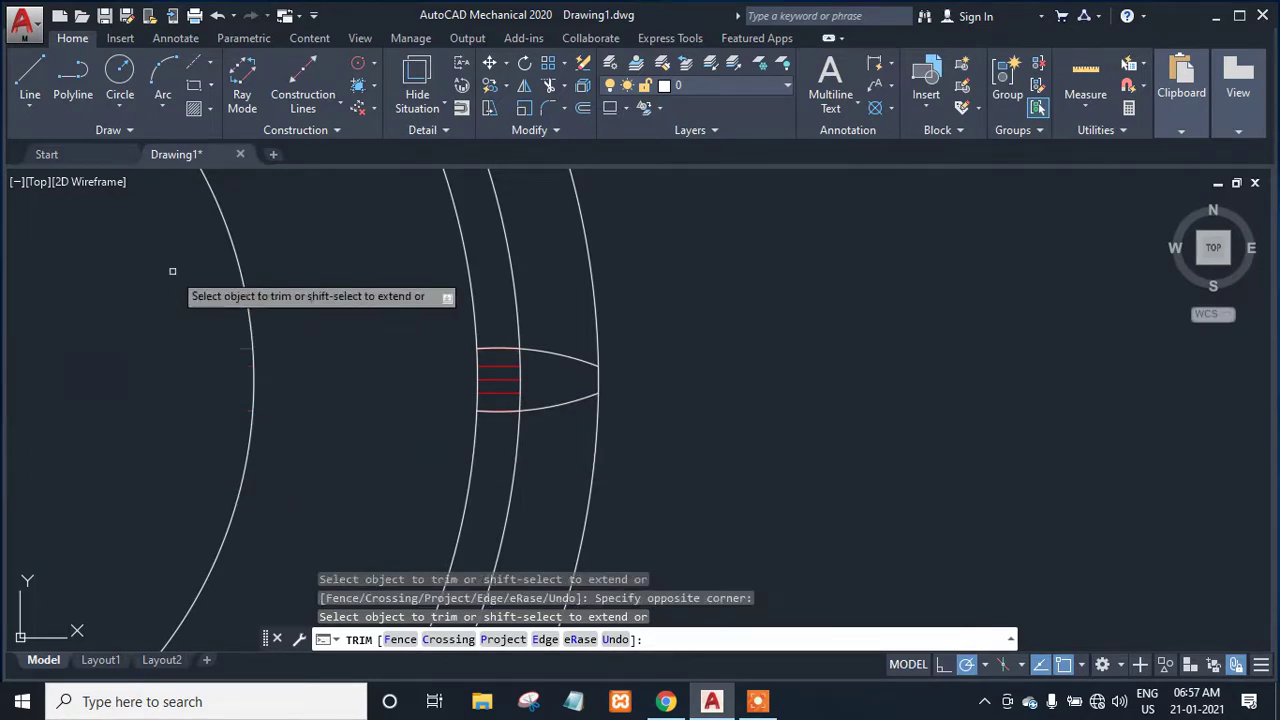
scroll(715, 488, "down", 5)
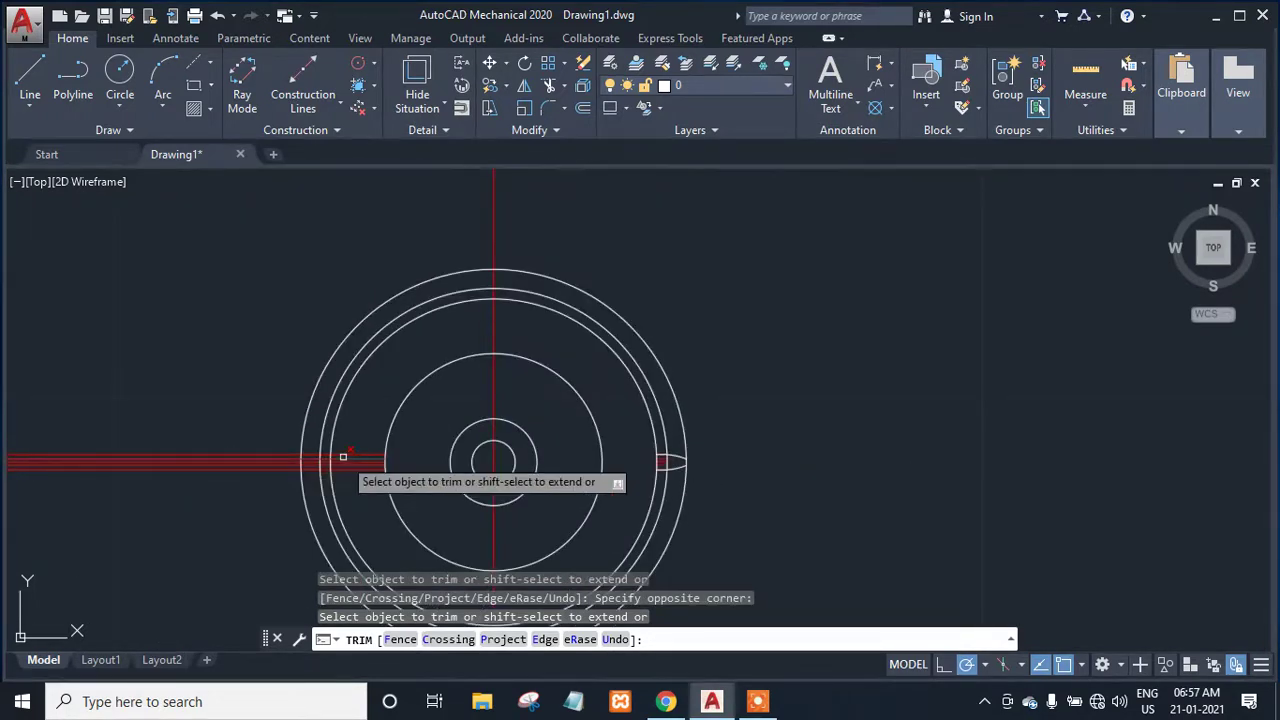
left_click(358, 503)
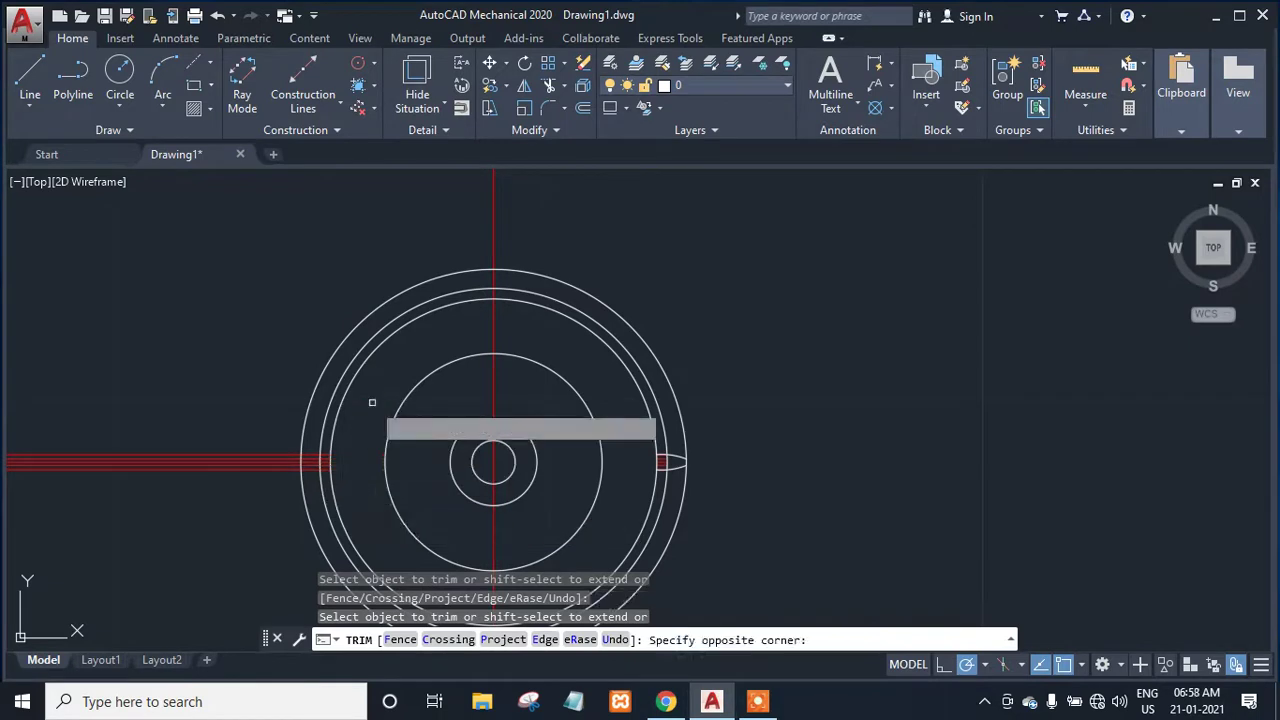
left_click(371, 405)
Trim the horizontal construction lines between the 3.759, 4 and 4.44 radius circles on the side opposite the tooth.
scroll(272, 488, "up", 5)
scroll(260, 480, "up", 5)
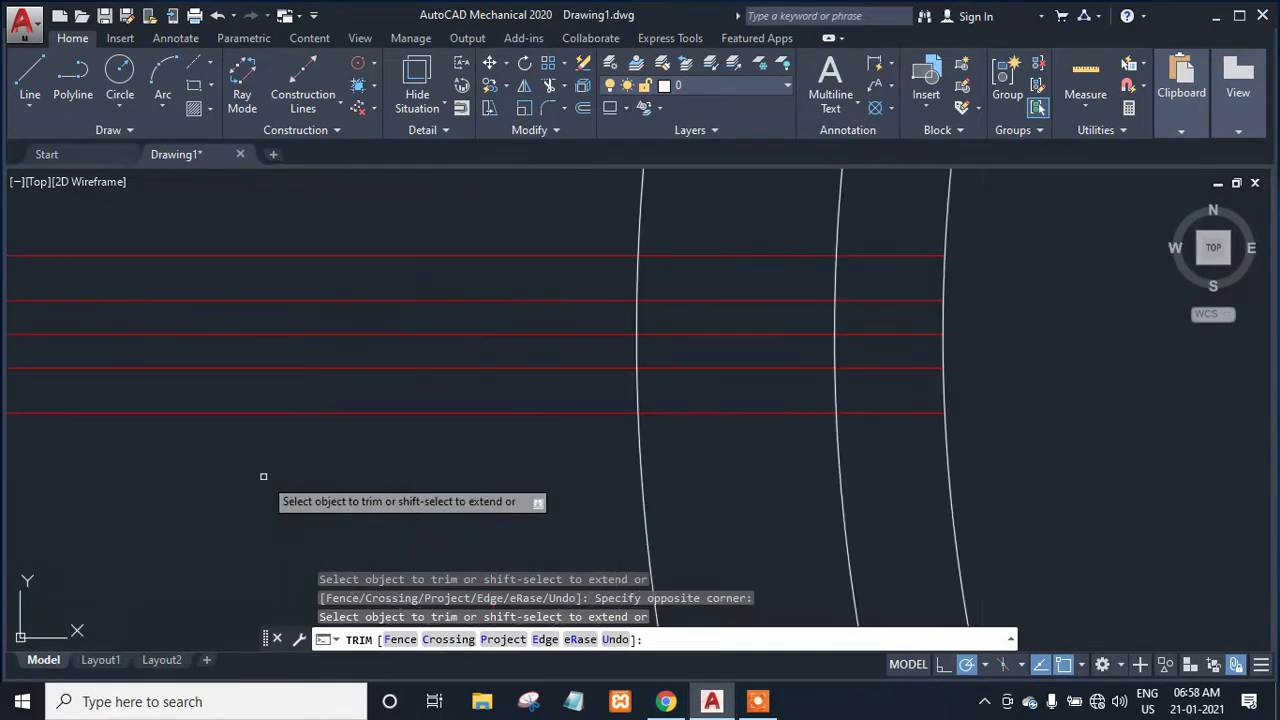
left_click(382, 535)
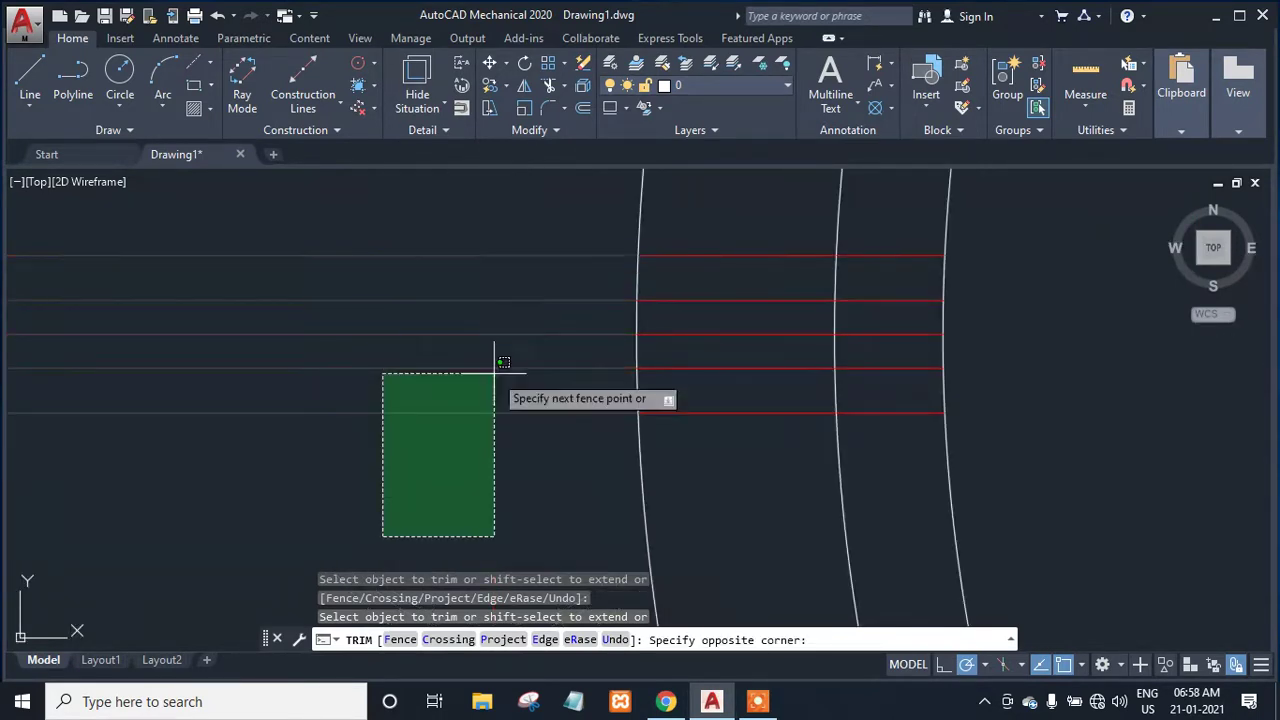
left_click(468, 528)
left_click_drag(893, 458, 897, 240)
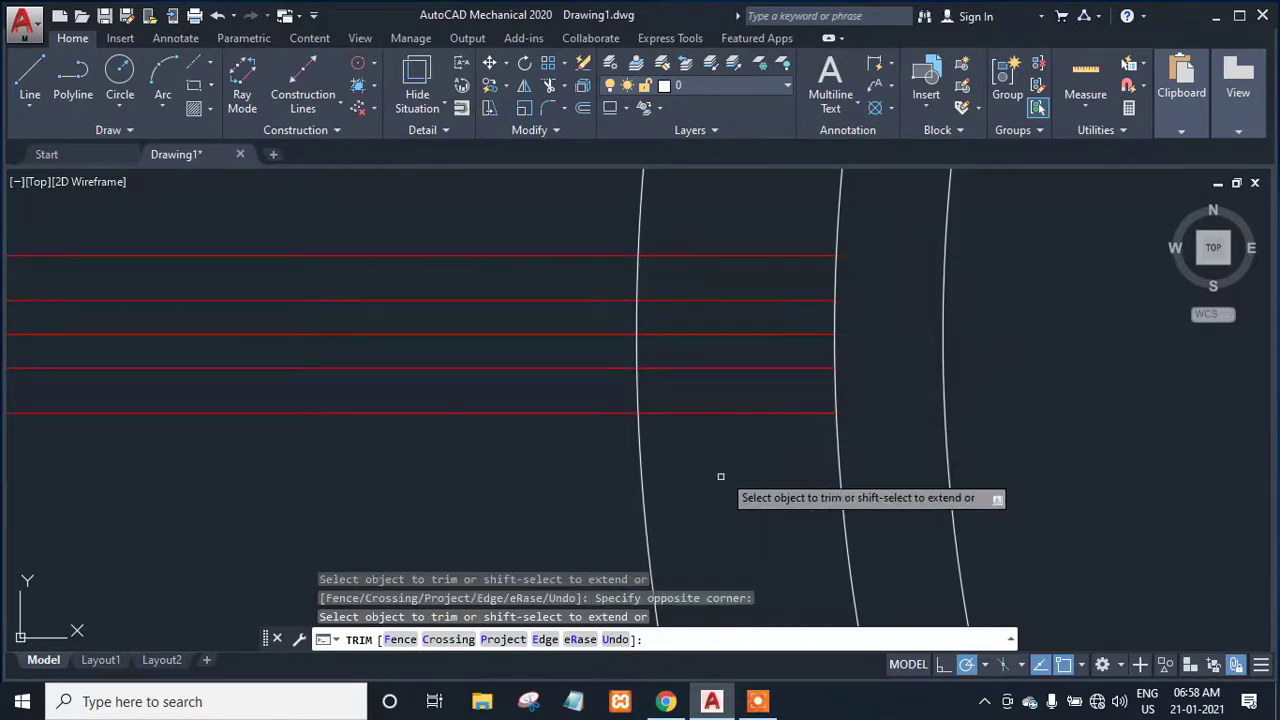
left_click_drag(716, 480, 741, 240)
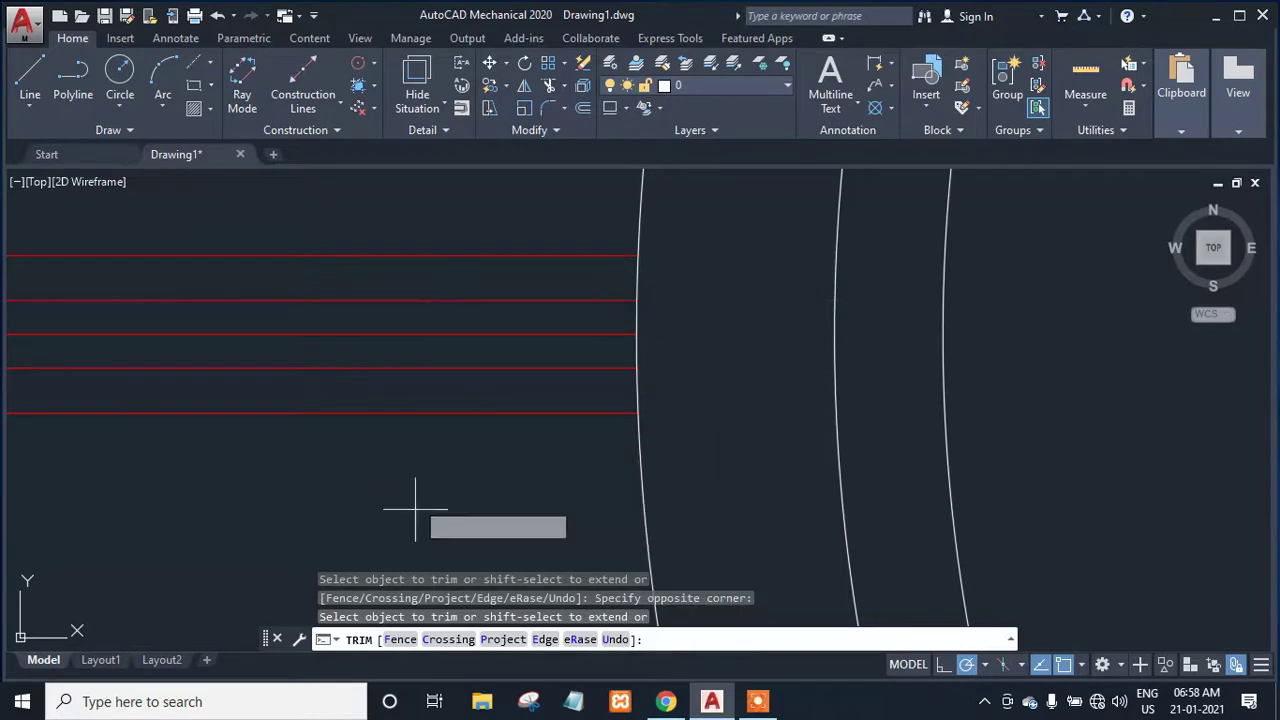
left_click_drag(420, 512, 514, 243)
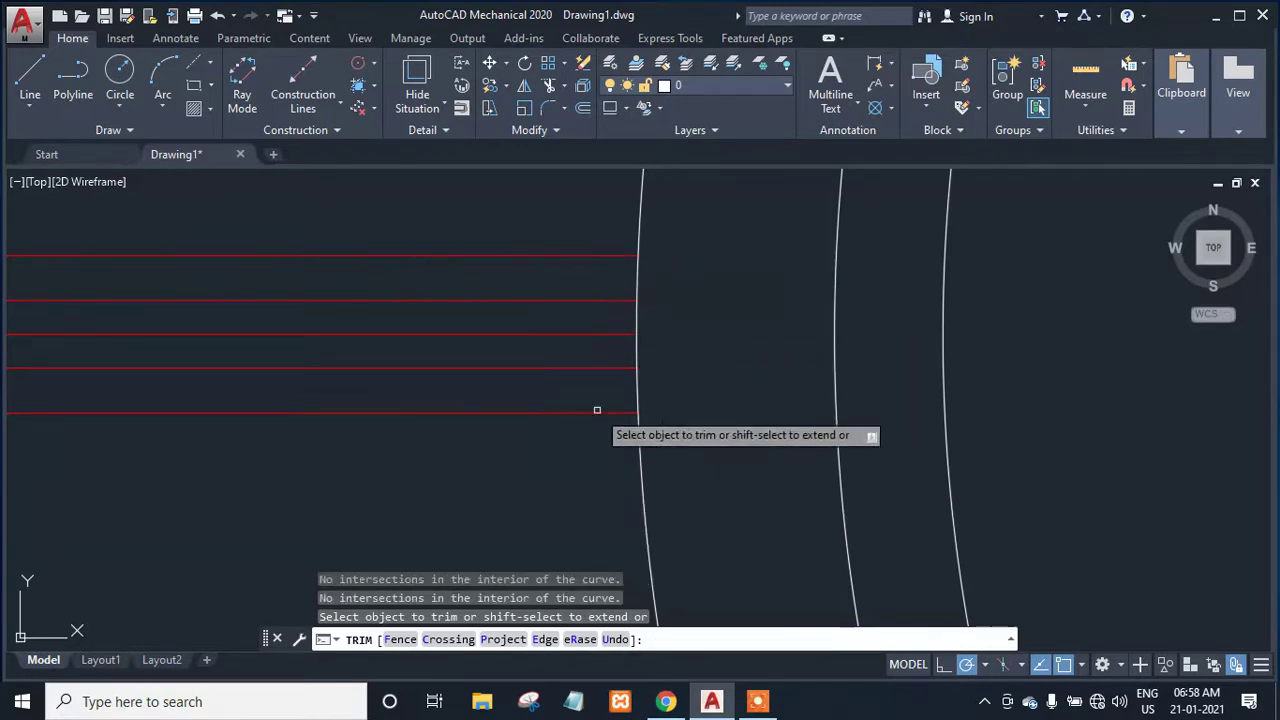
scroll(819, 447, "down", 4)
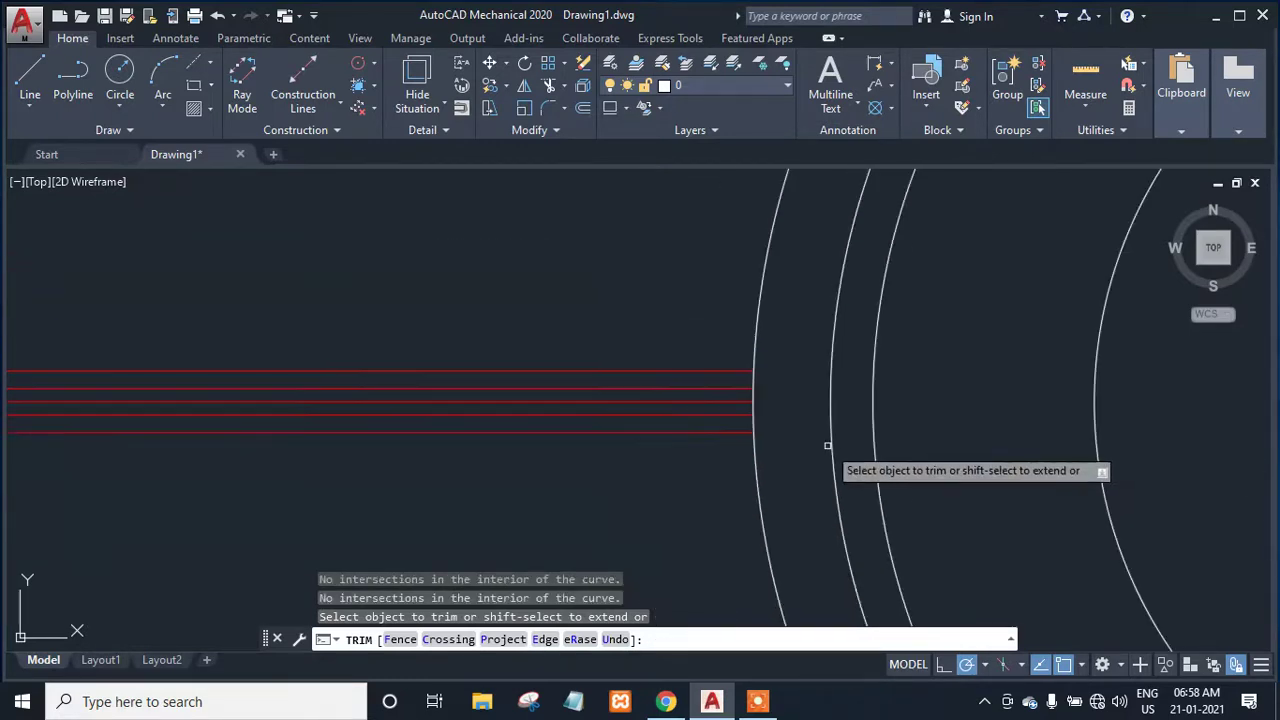
mouse_move(1108, 457)
middle_mouse_down()
mouse_move(808, 457)
mouse_move(446, 489)
middle_mouse_up()
scroll(457, 487, "down", 4)
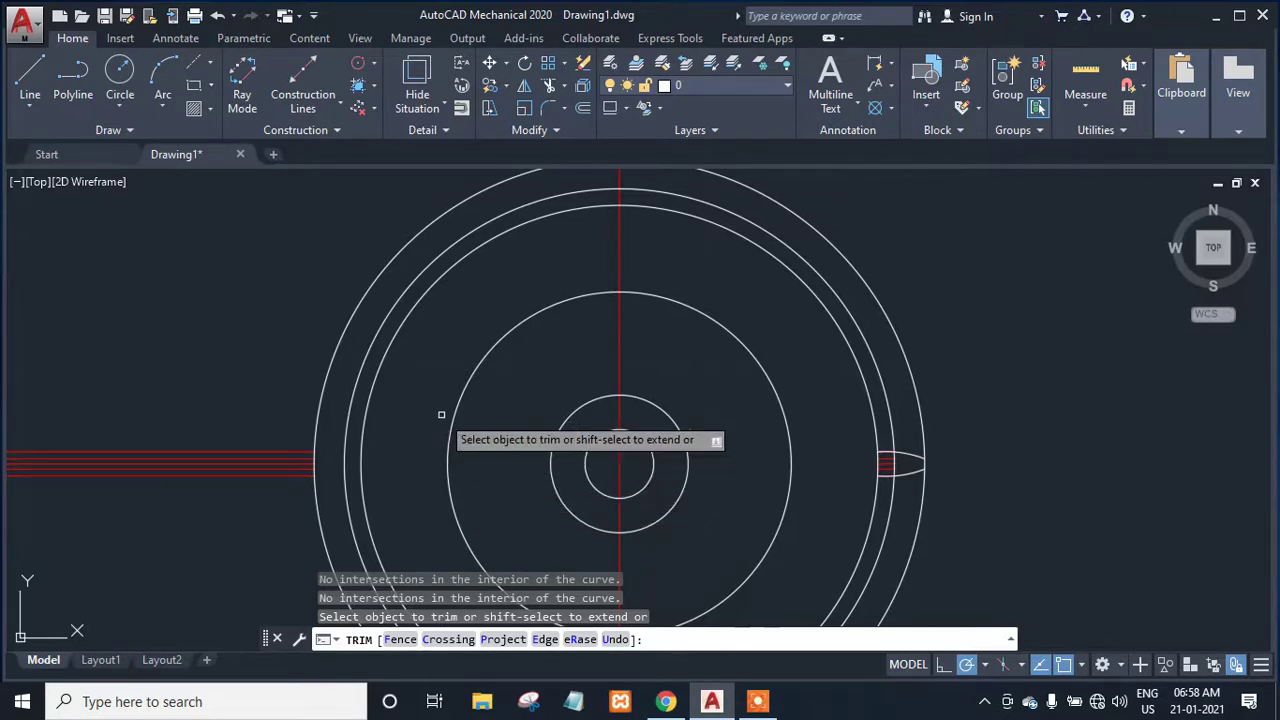
key("Escape")
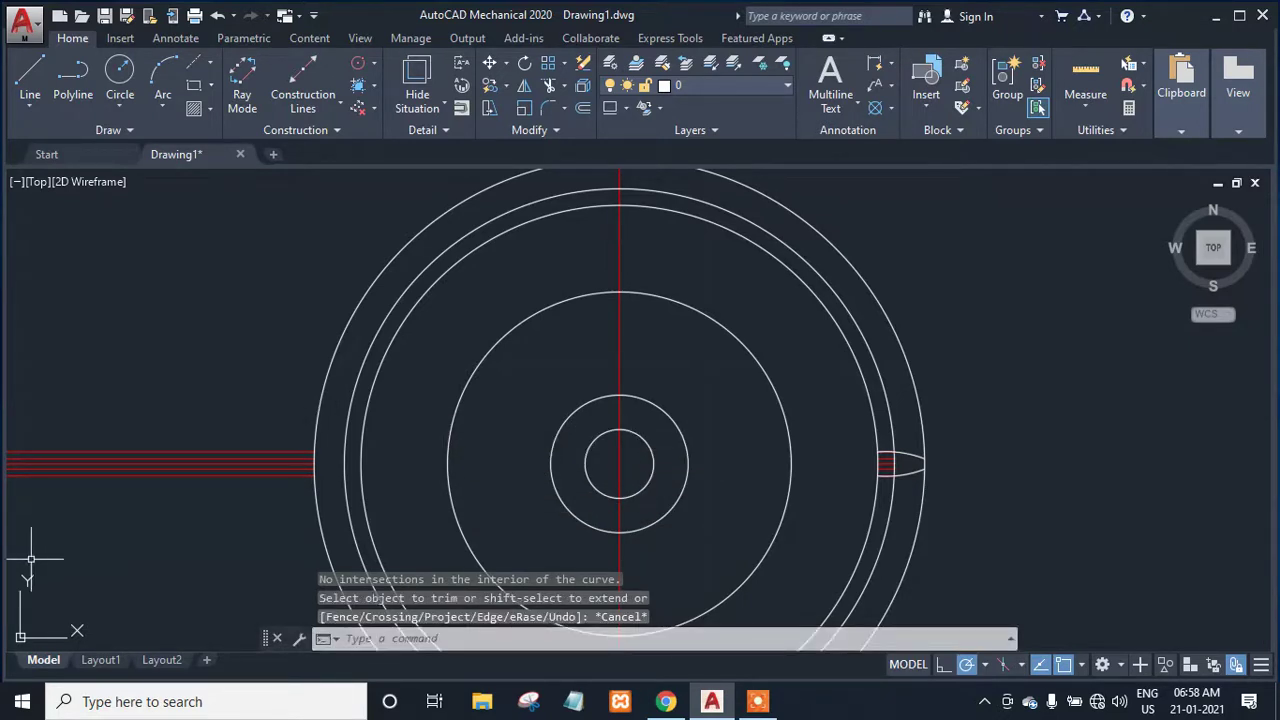
Erase the leftover horizontal construction lines outside the outermost circle and the vertical construction line through the centre.
mouse_move(190, 522)
left_mouse_down()
mouse_move(224, 386)
mouse_move(231, 426)
mouse_move(260, 464)
mouse_move(258, 450)
left_mouse_up()
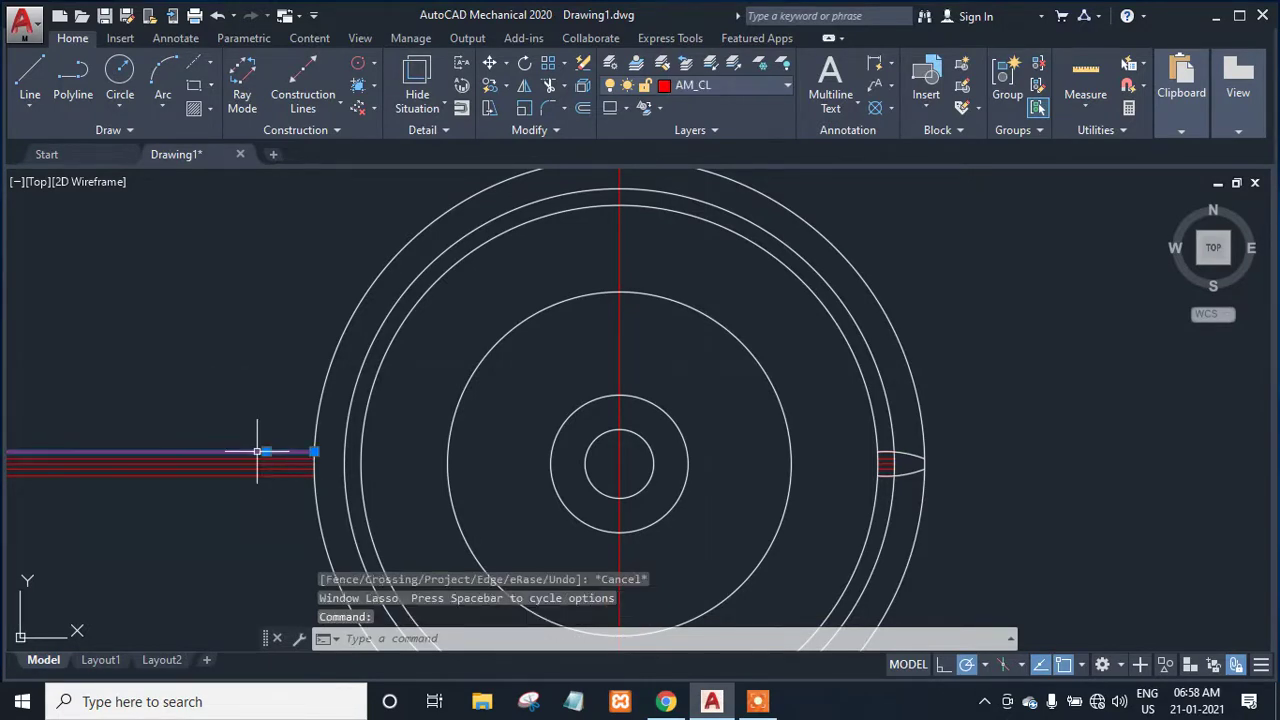
right_click(257, 451)
left_click(330, 336)
left_click(251, 466)
left_click(252, 460)
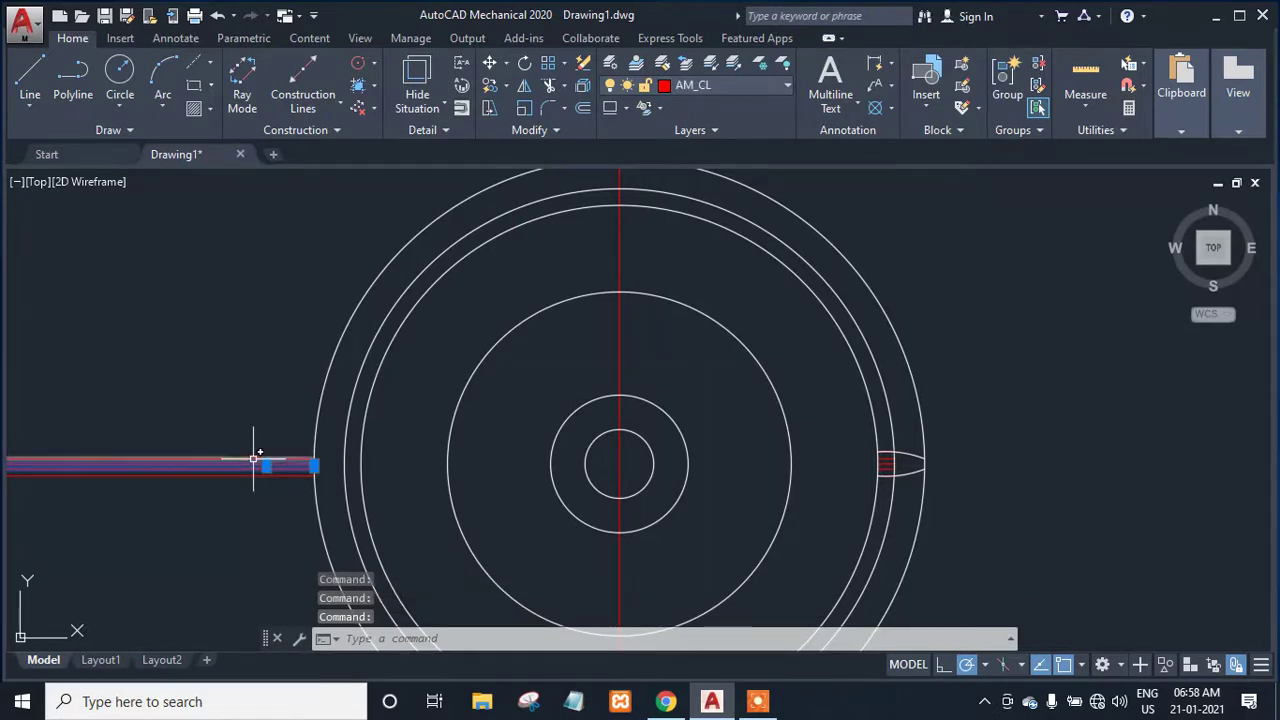
left_click(258, 475)
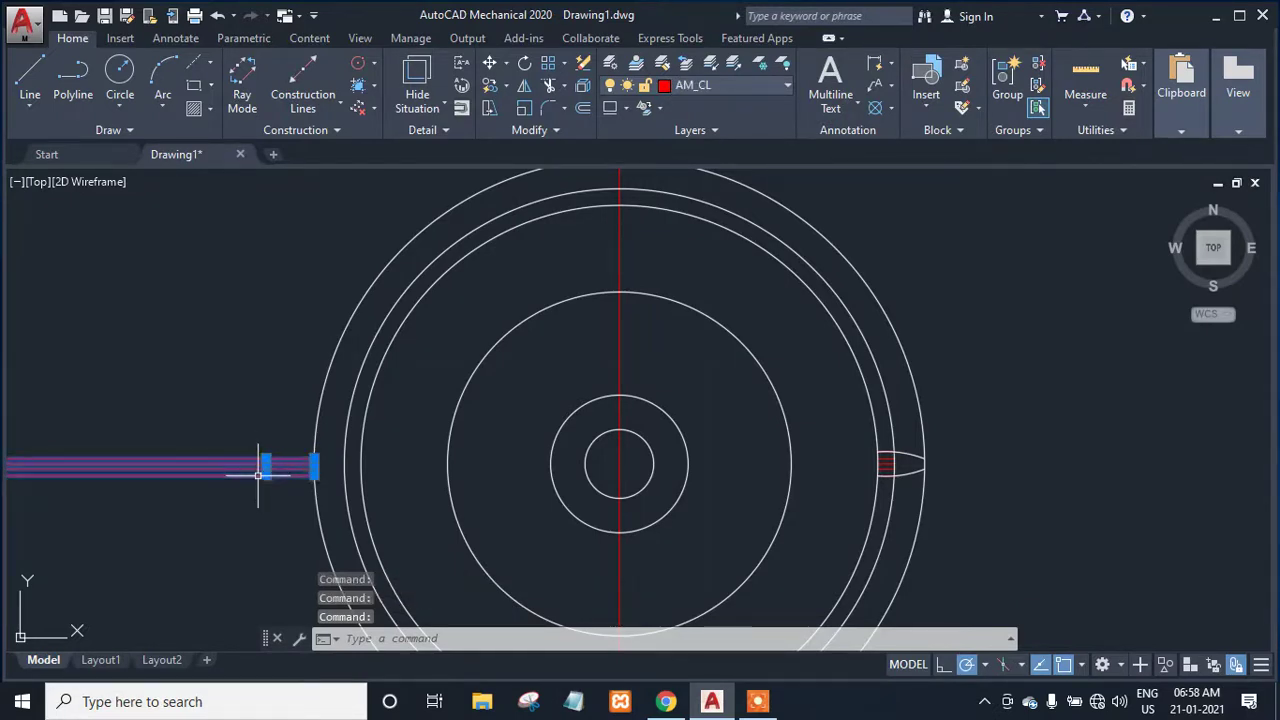
key("Delete")
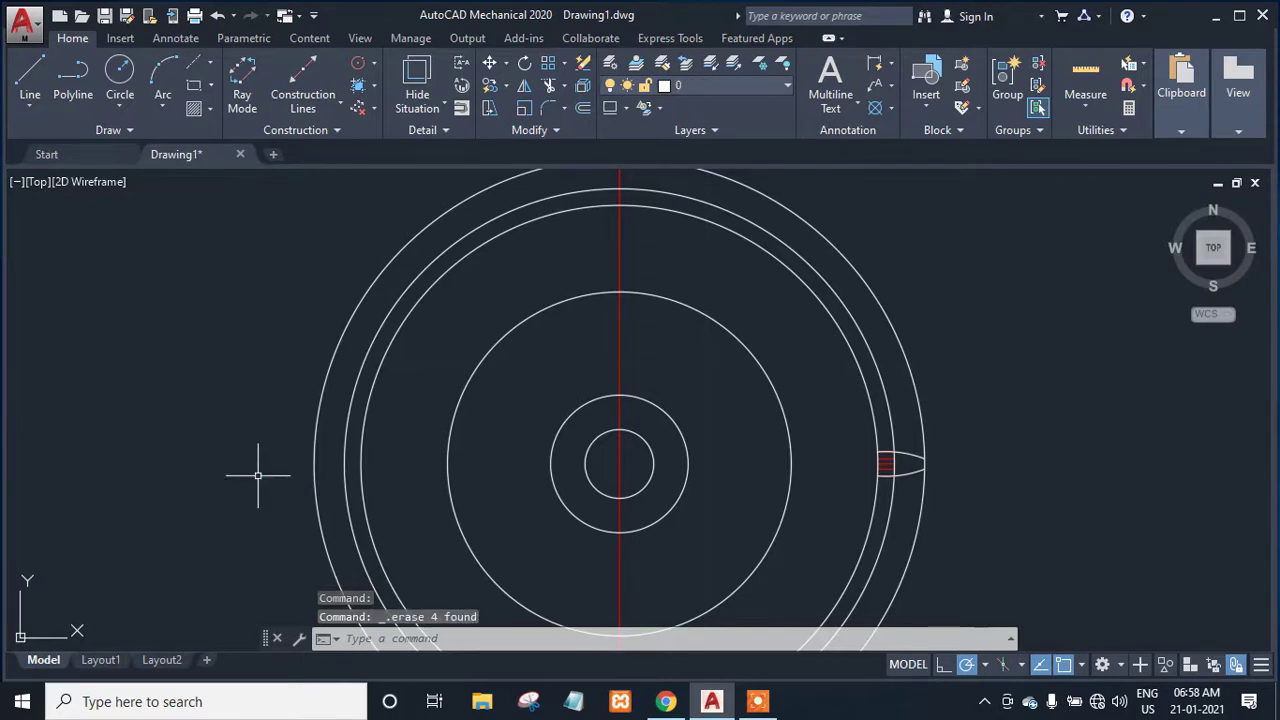
left_click(619, 363)
key("Delete")
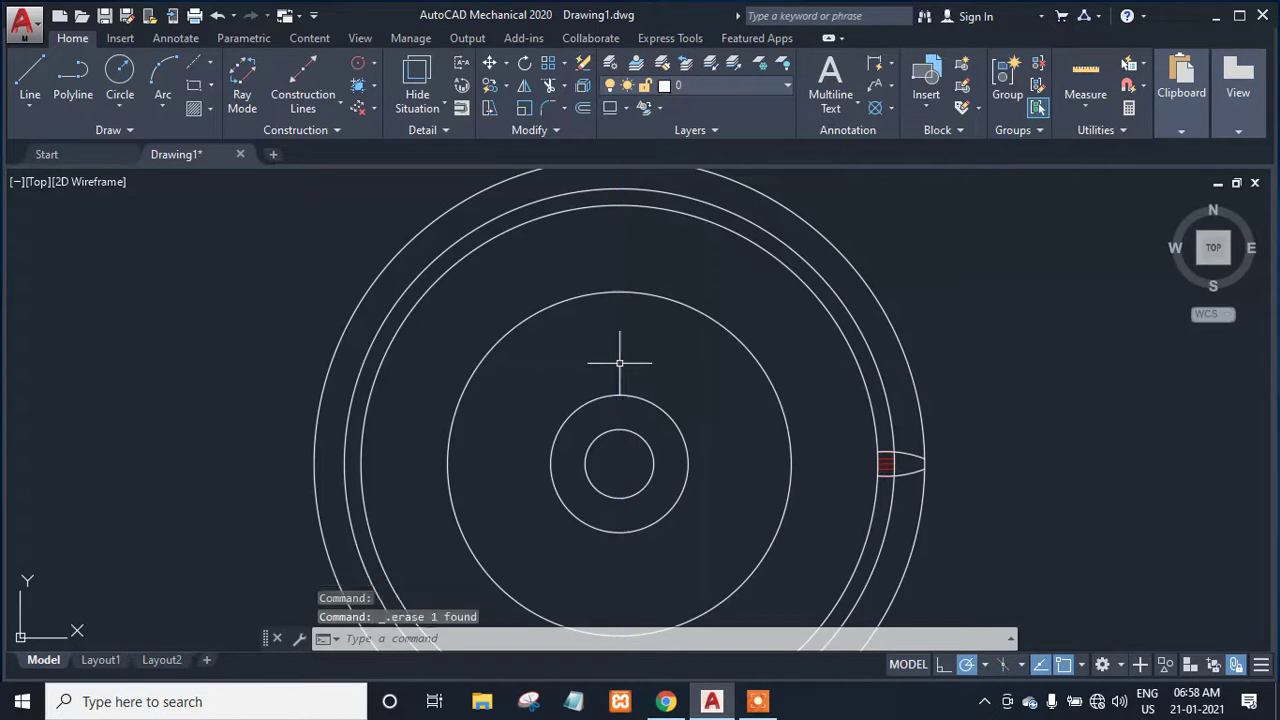
Erase the top and three middle construction line segments at the tooth base between the 3.759 and 4 radius circles.
scroll(865, 493, "up", 5)
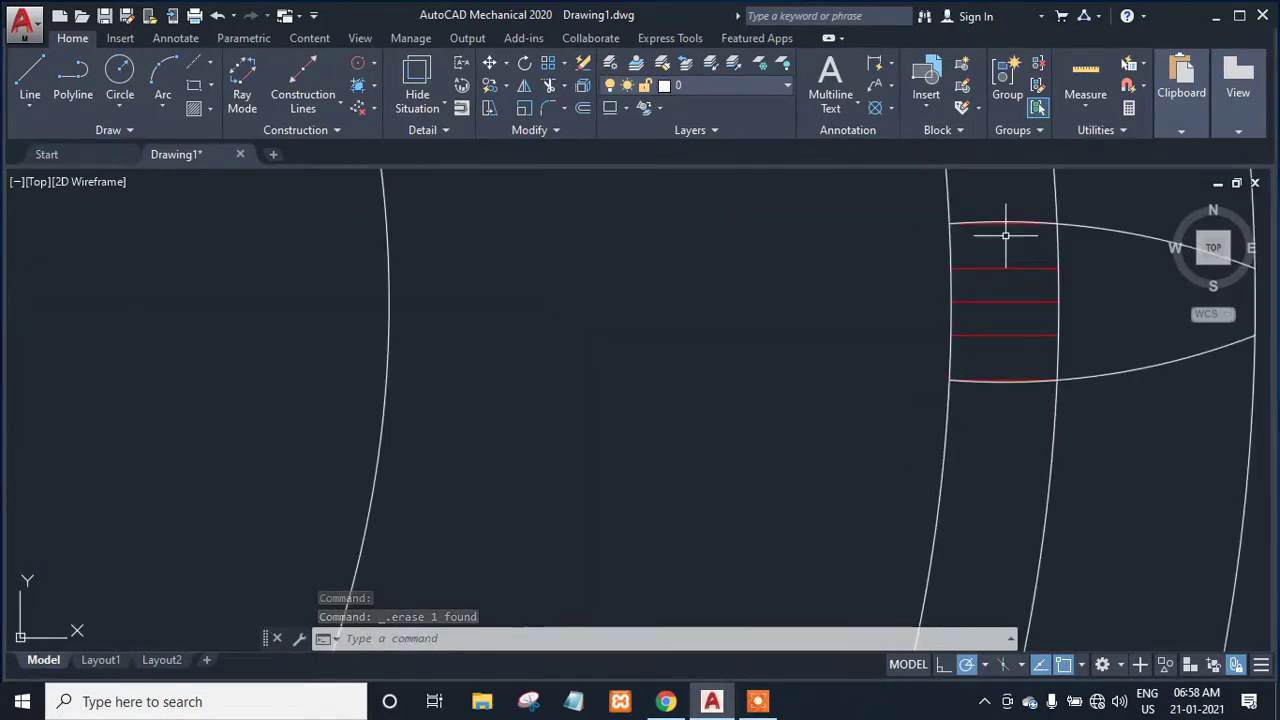
scroll(1006, 237, "up", 2)
middle_click_drag(1006, 237, 851, 347)
scroll(866, 334, "up", 2)
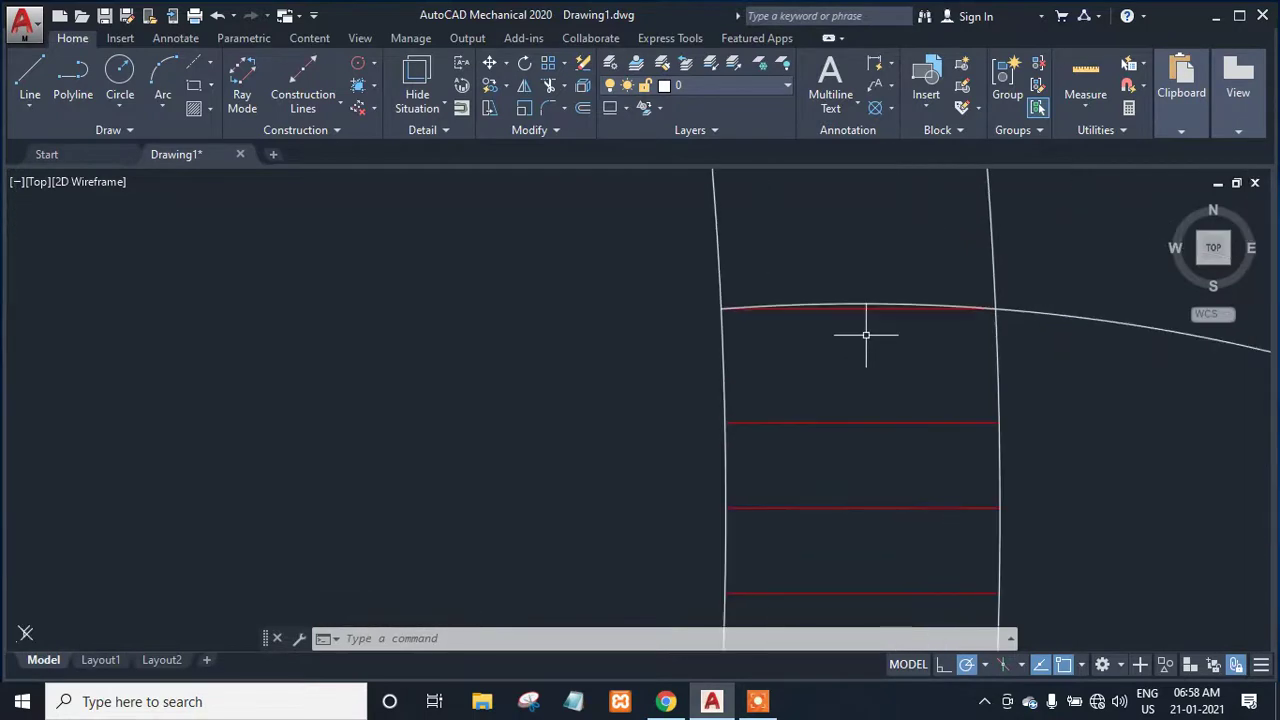
left_click(864, 309)
key("Delete")
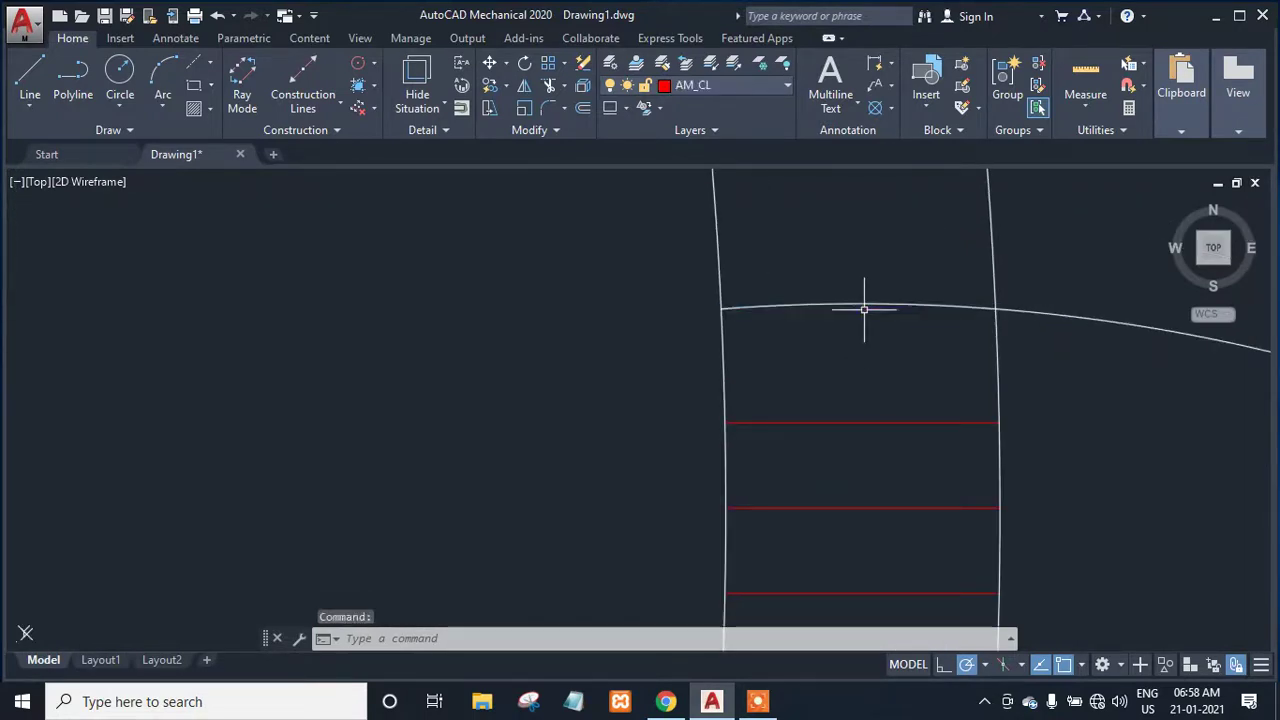
left_click(816, 423)
left_click(862, 508)
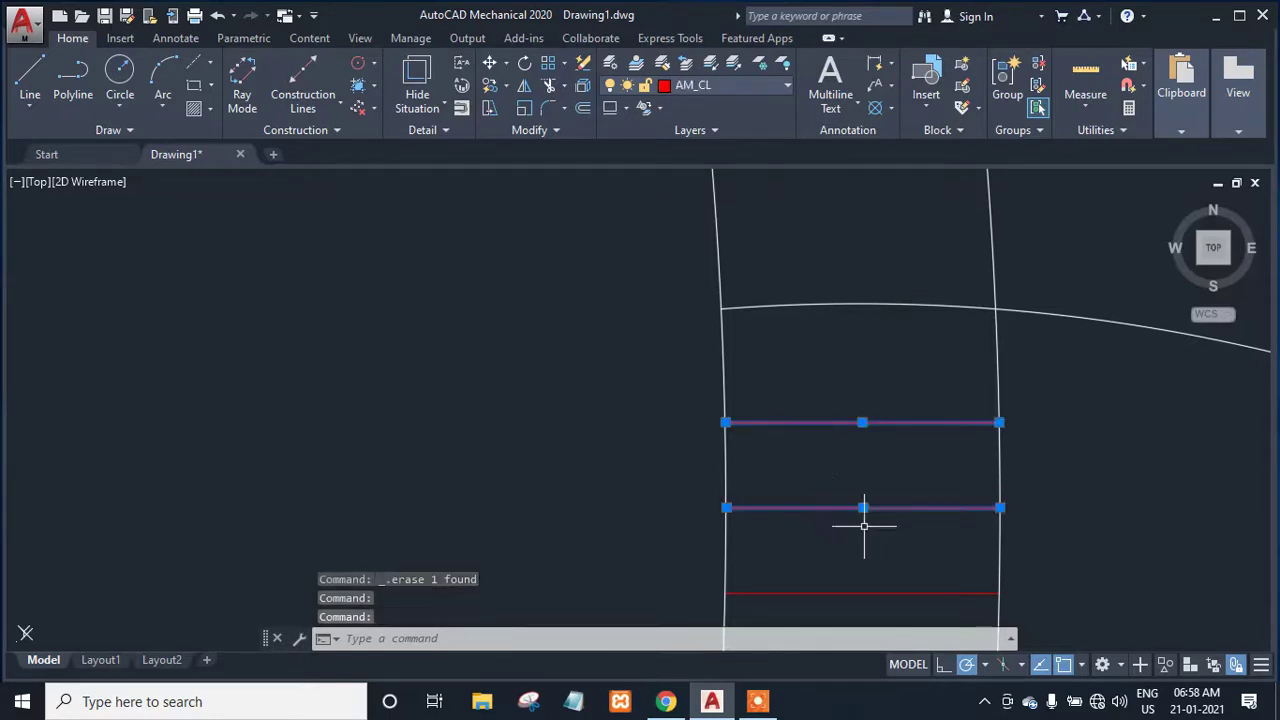
left_click(866, 593)
key("Delete")
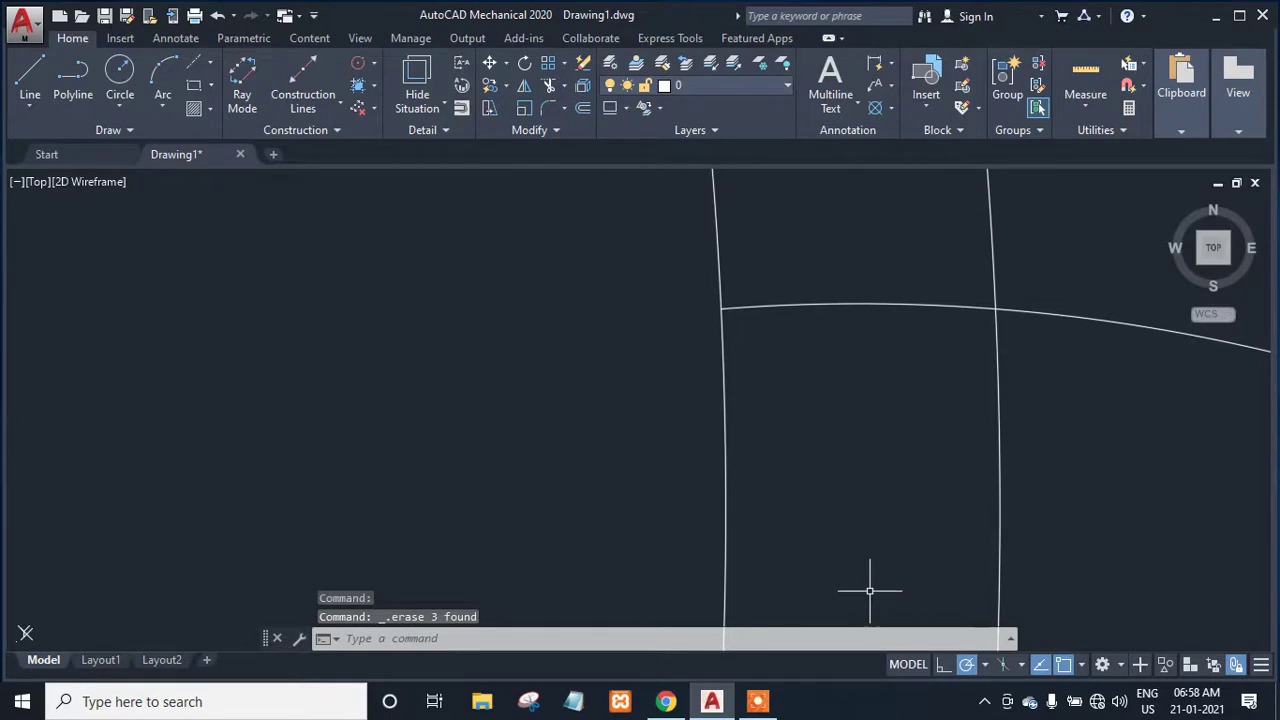
Erase the remaining construction line segment beside the lower tooth arc between the 3.759 and 4 radius circles.
scroll(866, 587, "down", 3)
middle_click_drag(866, 557, 866, 426)
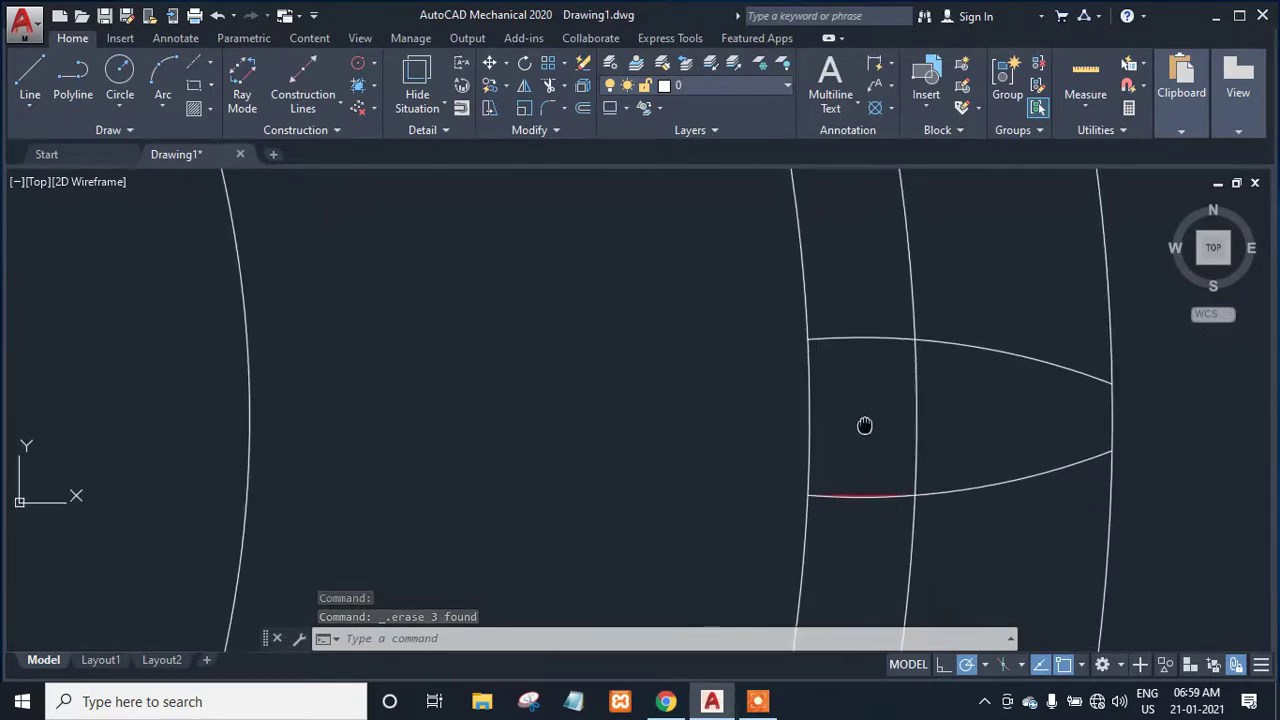
scroll(877, 491, "up", 5)
left_click(860, 486)
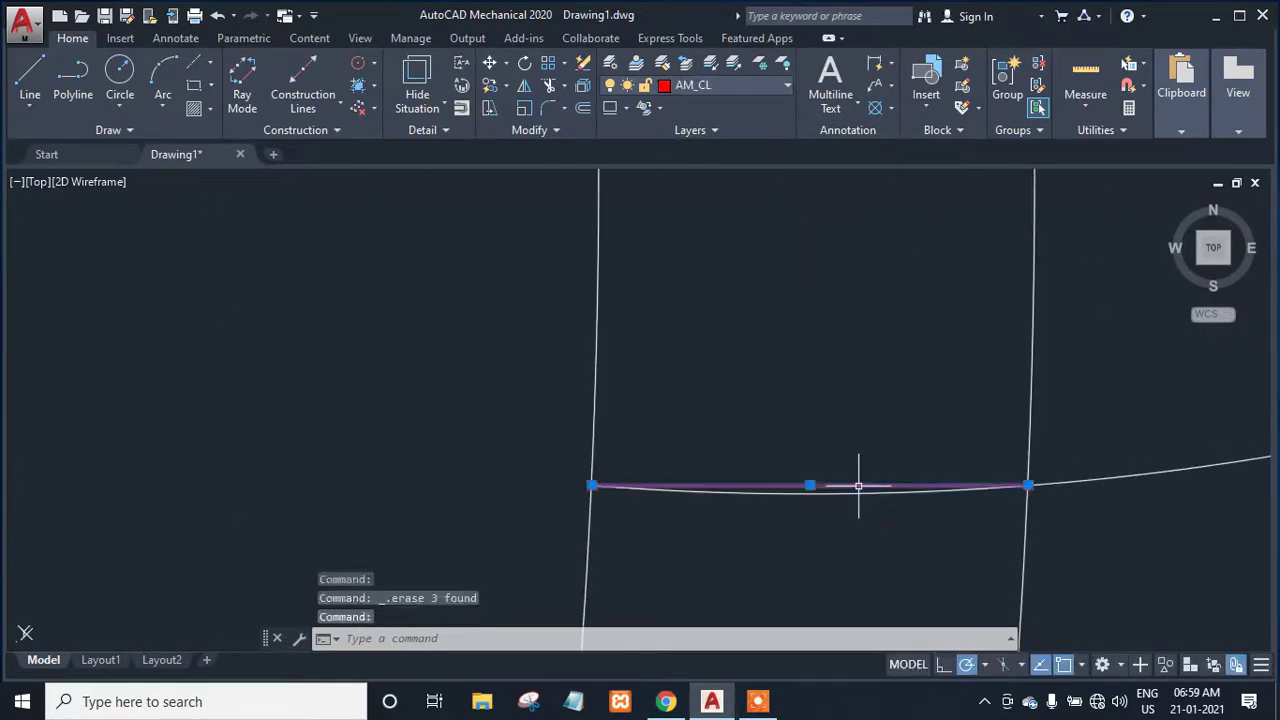
key("Delete")
Trim the 4.44 and 4 radius circles outside the tooth, keeping only their short arcs between the two tooth flanks.
scroll(841, 460, "down", 5)
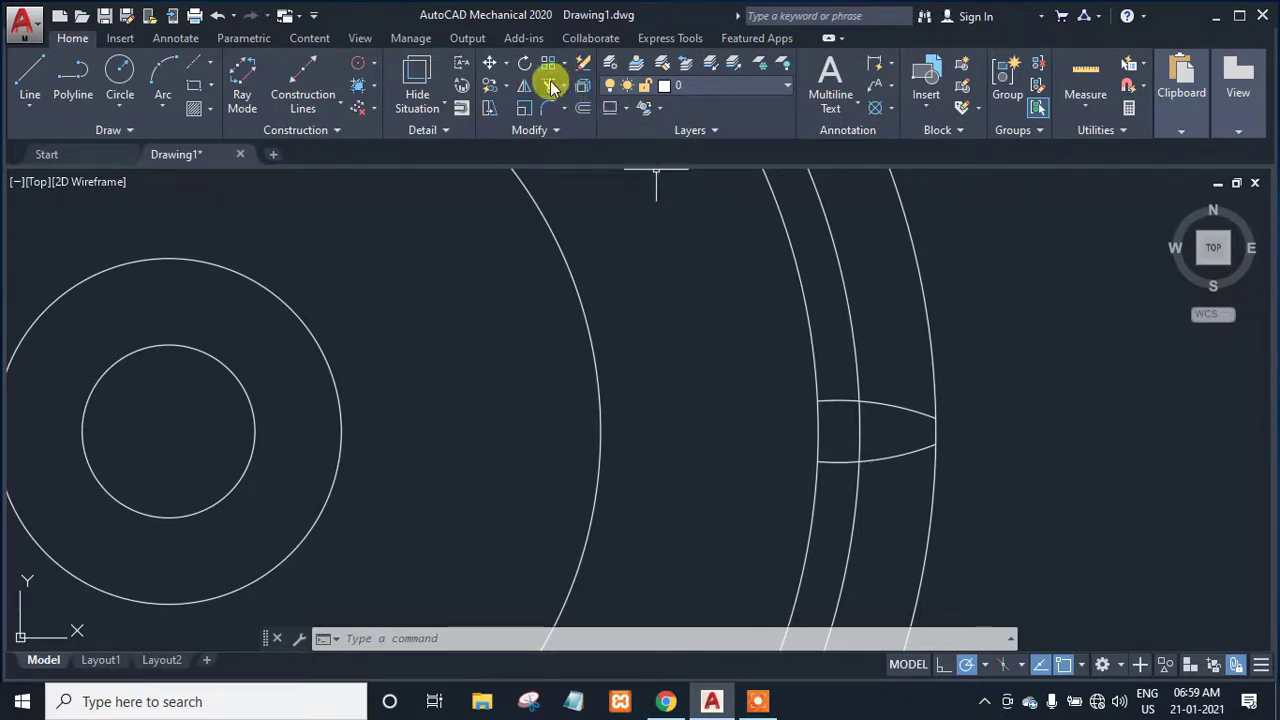
left_click(551, 87)
key("Return")
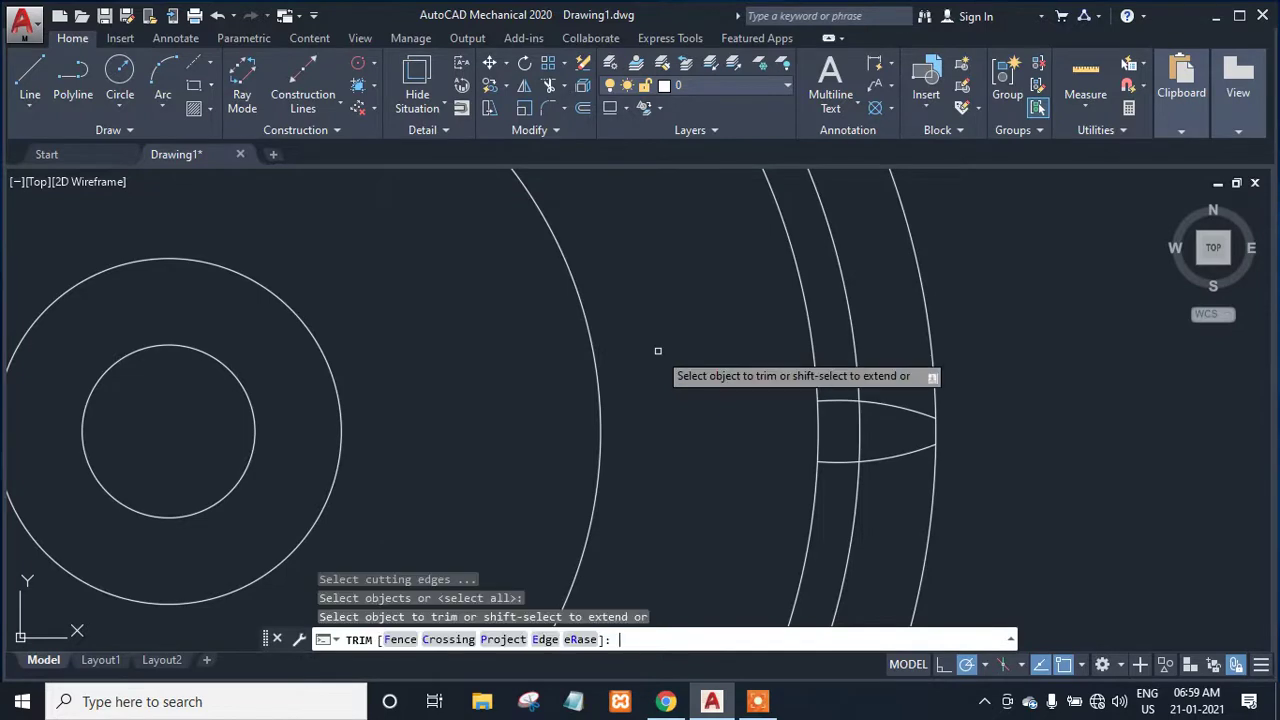
left_click(933, 387)
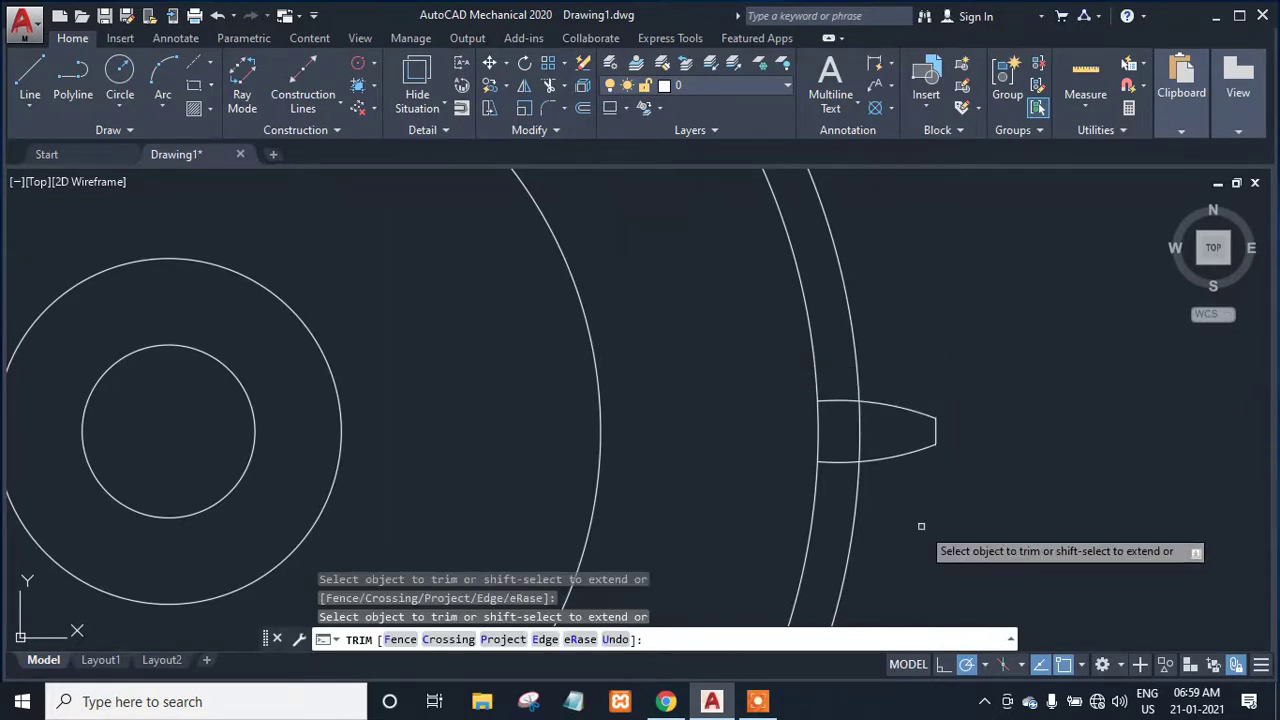
left_click(859, 487)
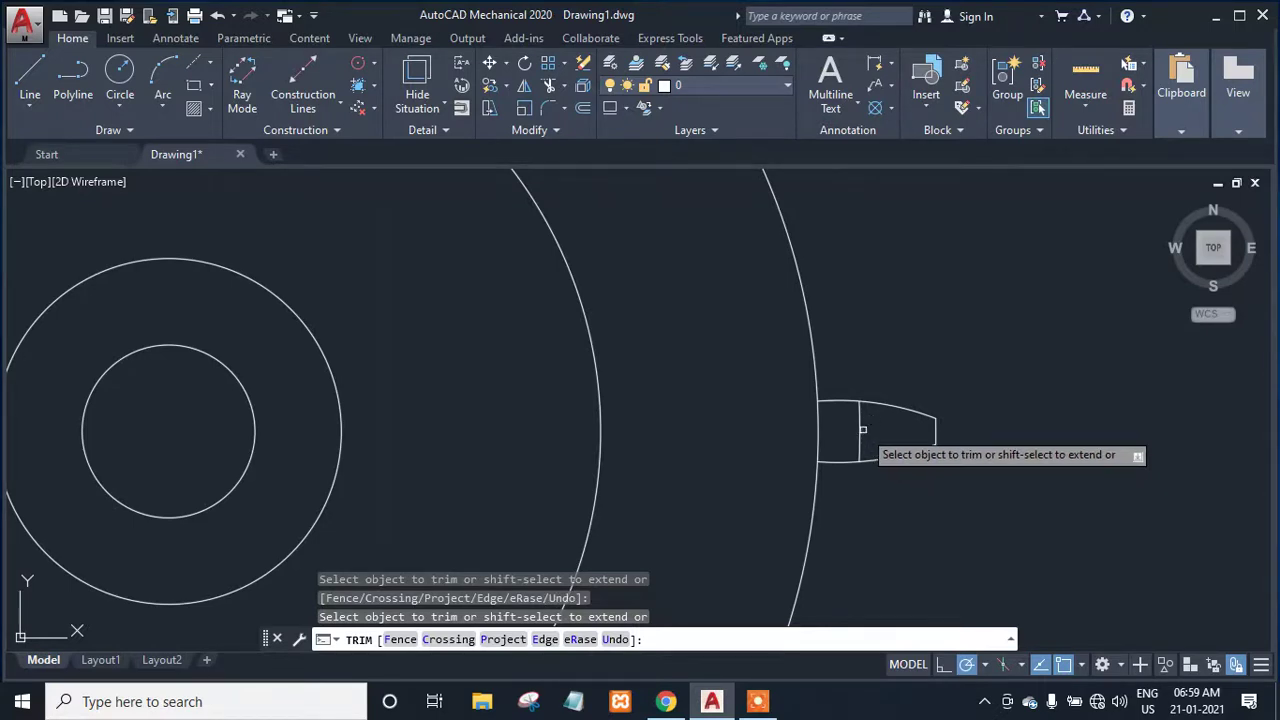
key("Escape")
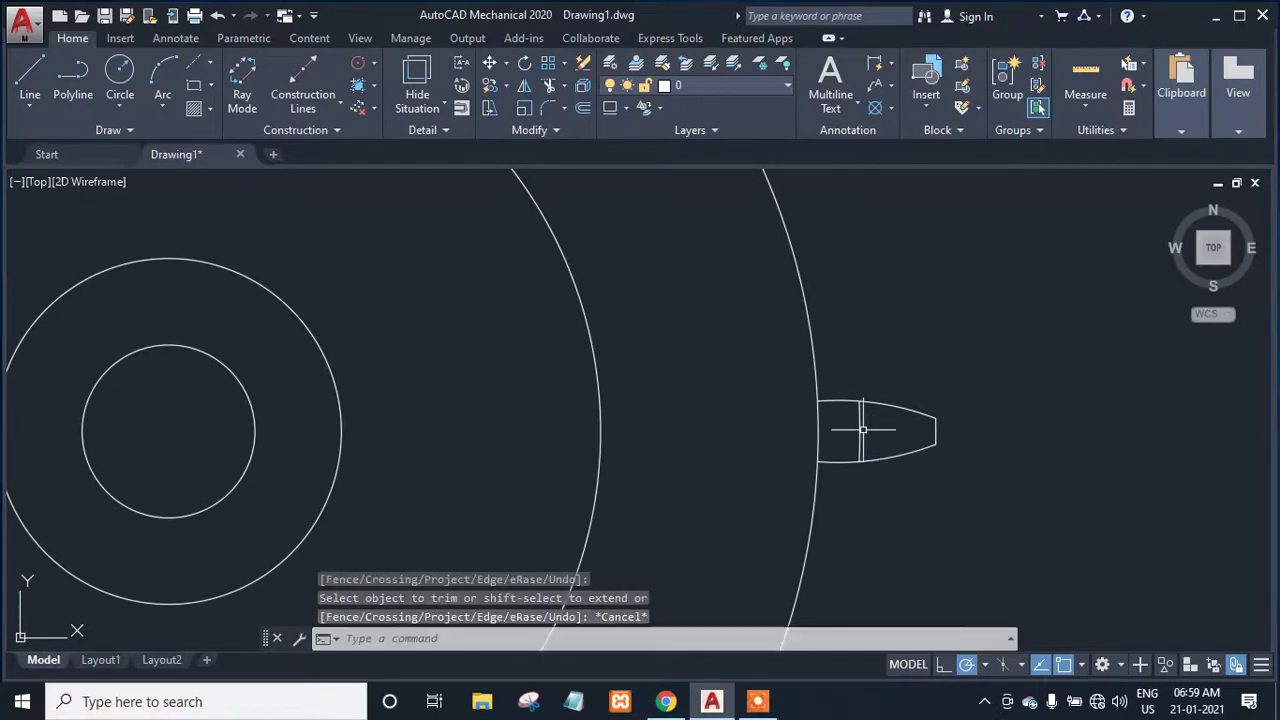
left_click(858, 430)
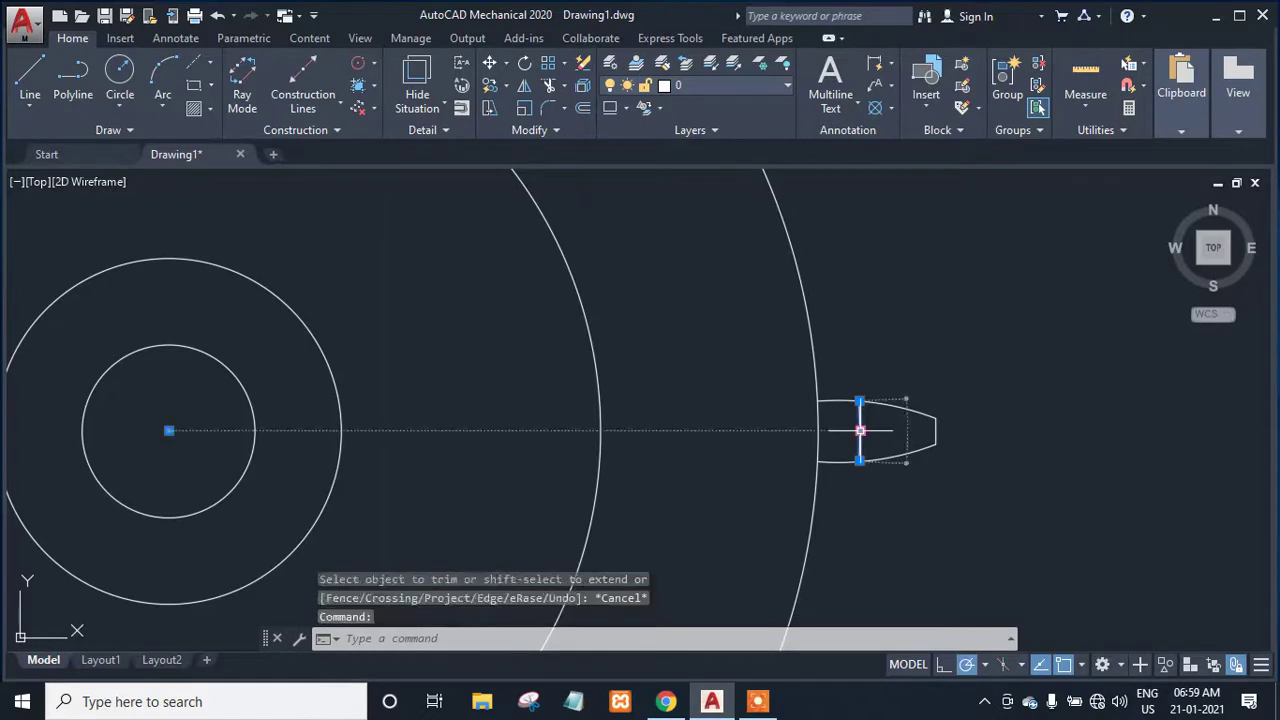
mouse_move(860, 432)
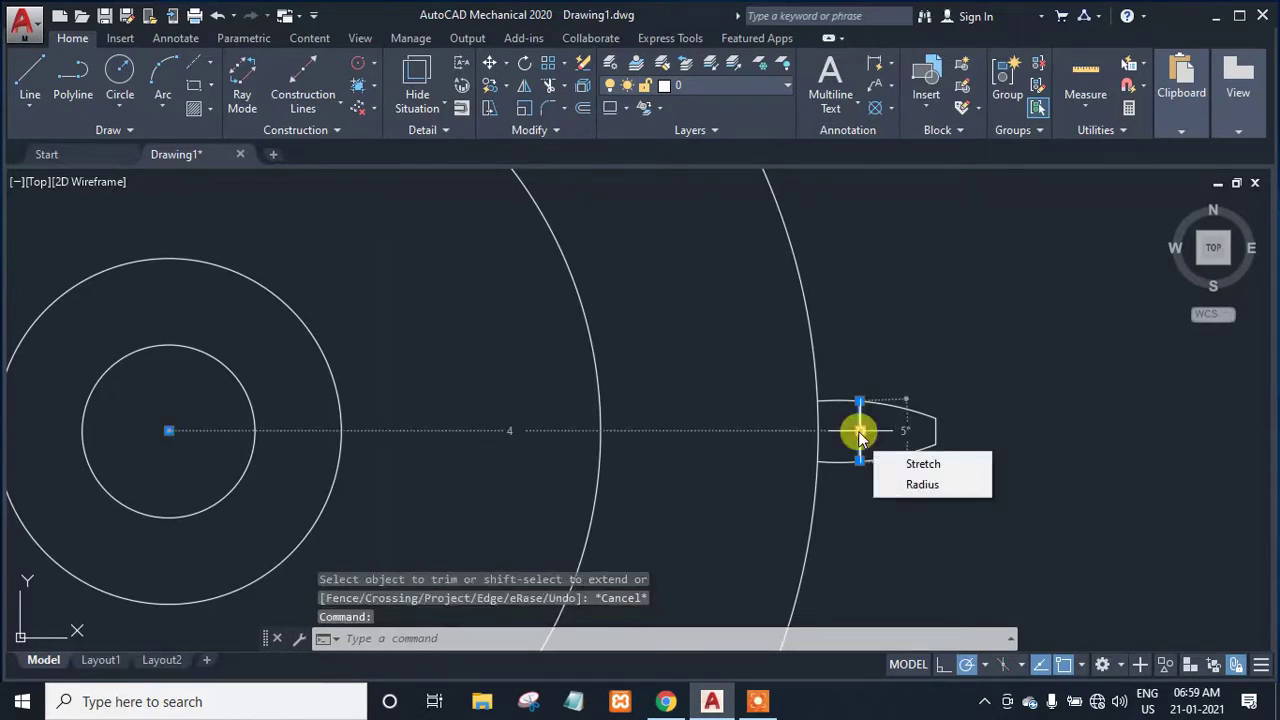
type("tr")
key("Return")
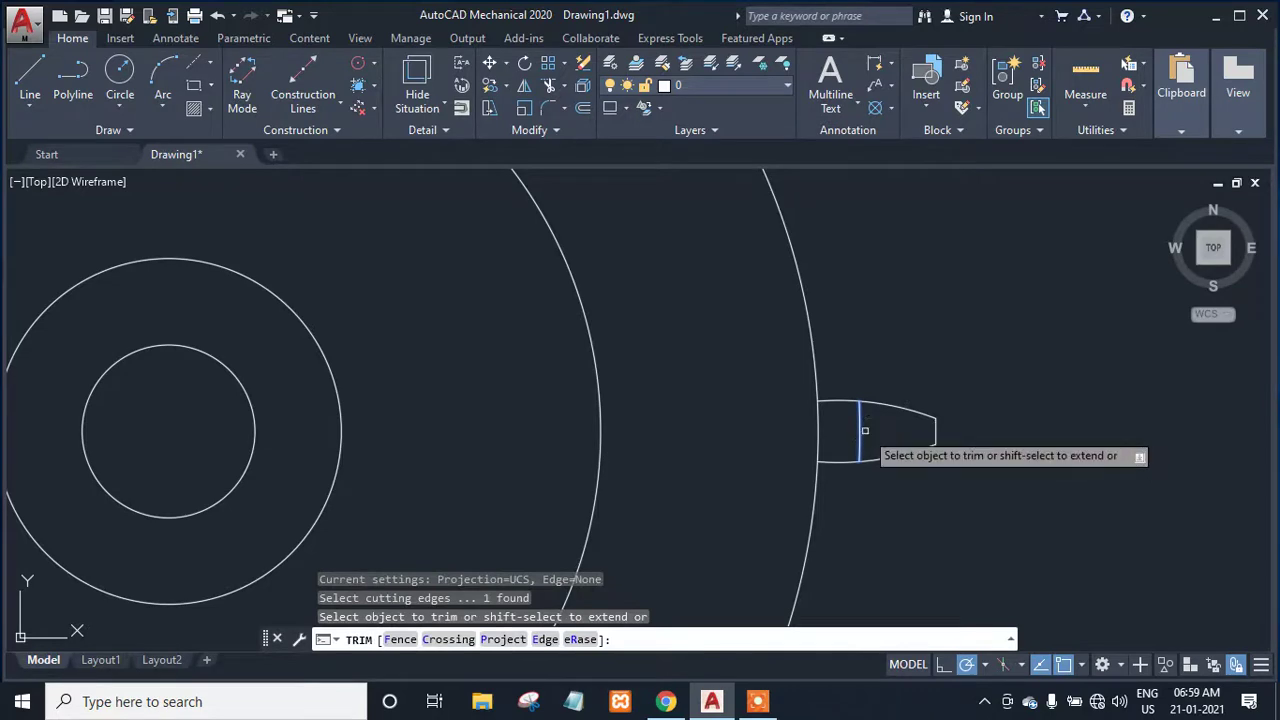
left_click(858, 430)
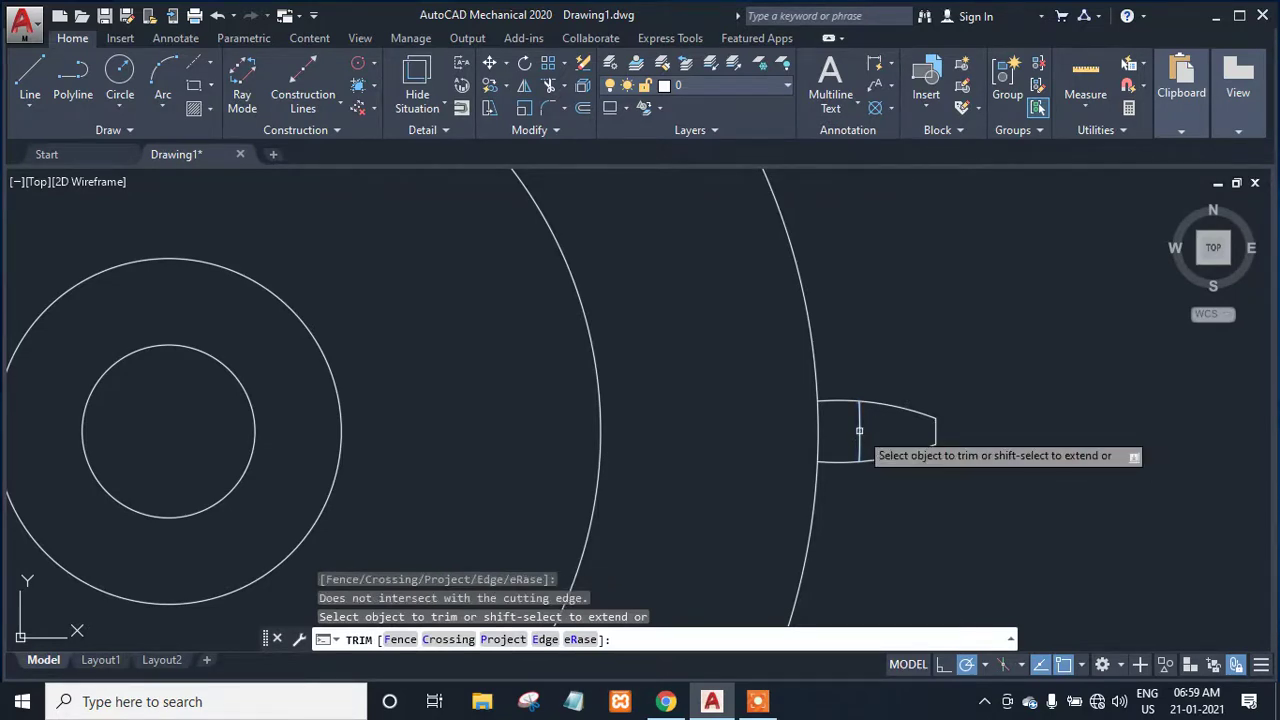
left_click(858, 430)
key("Escape")
key("Escape")
Erase the leftover 4 radius arc crossing the middle of the tooth.
left_click(858, 430)
mouse_move(860, 434)
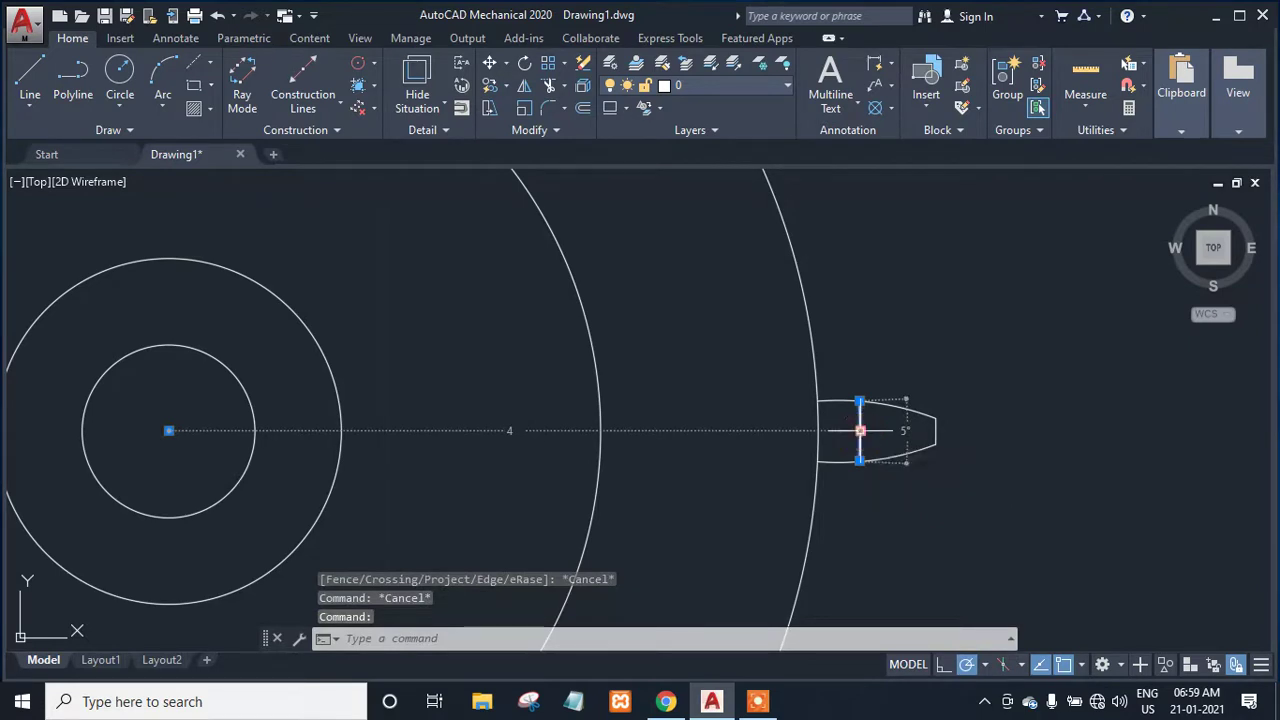
key("Delete")
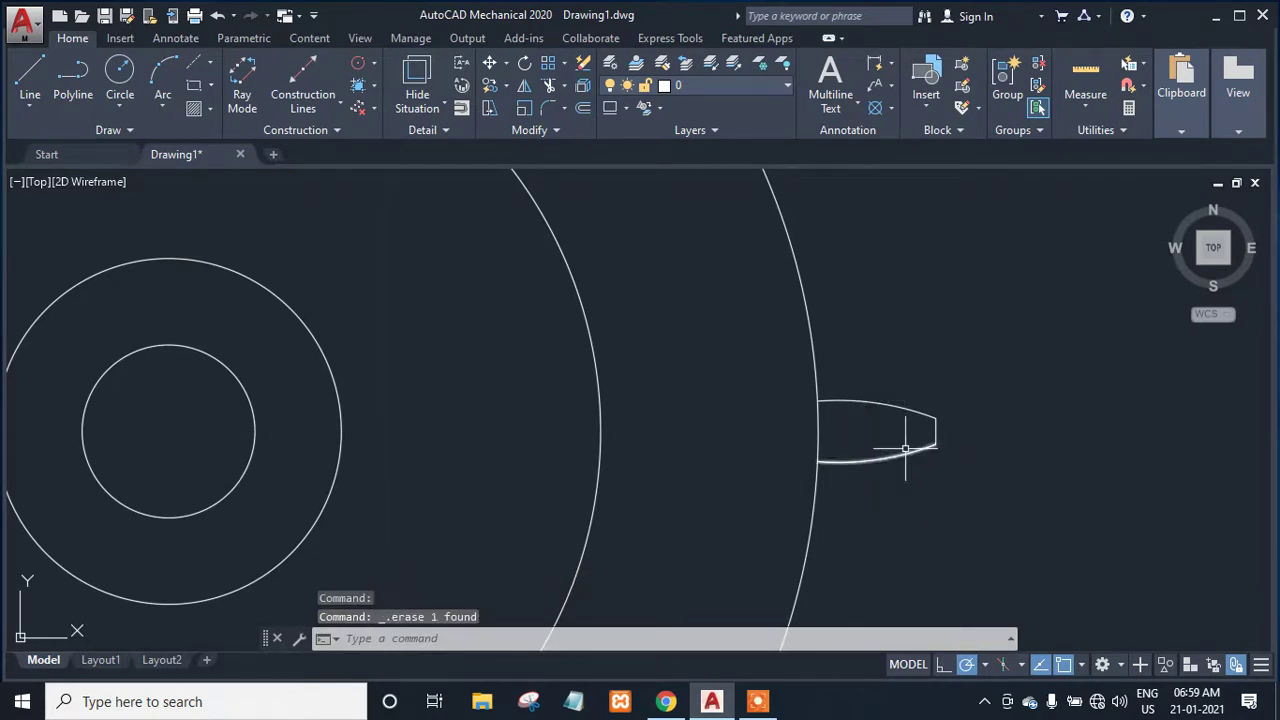
Fillet the corner between the root circle and the lower tooth flank with a radius of 0.06.
scroll(940, 534, "up", 2)
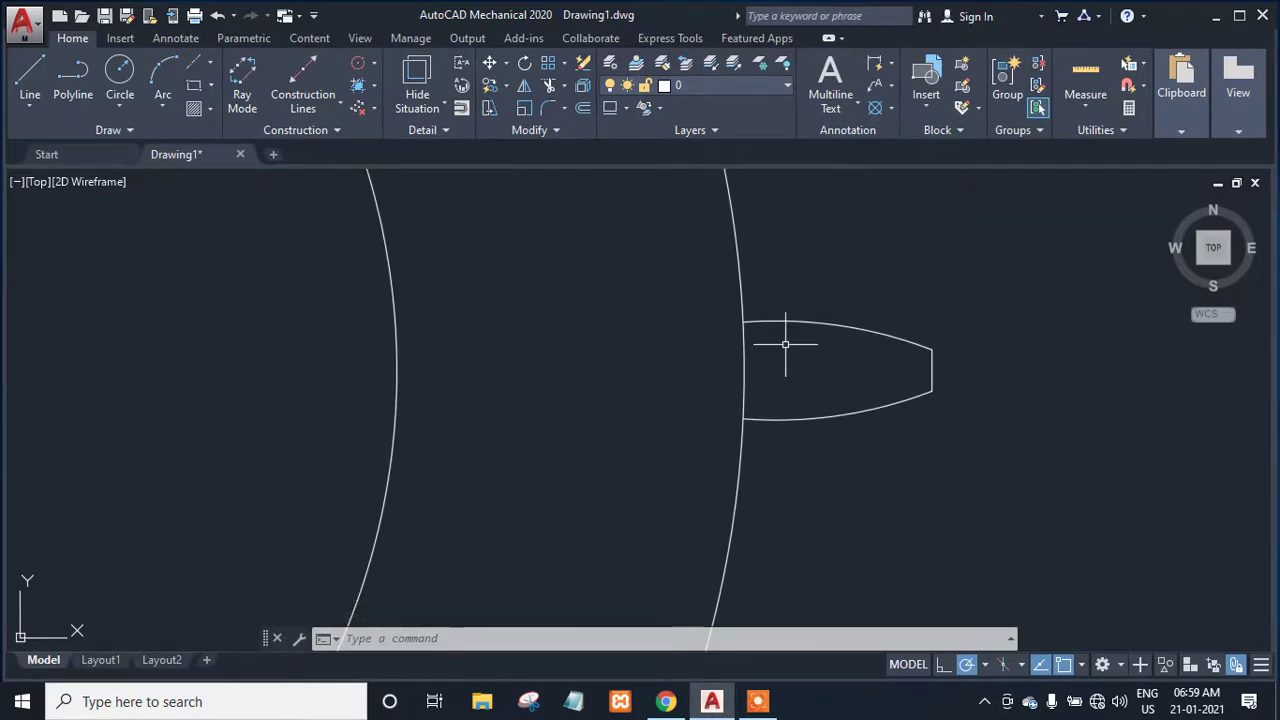
type("f")
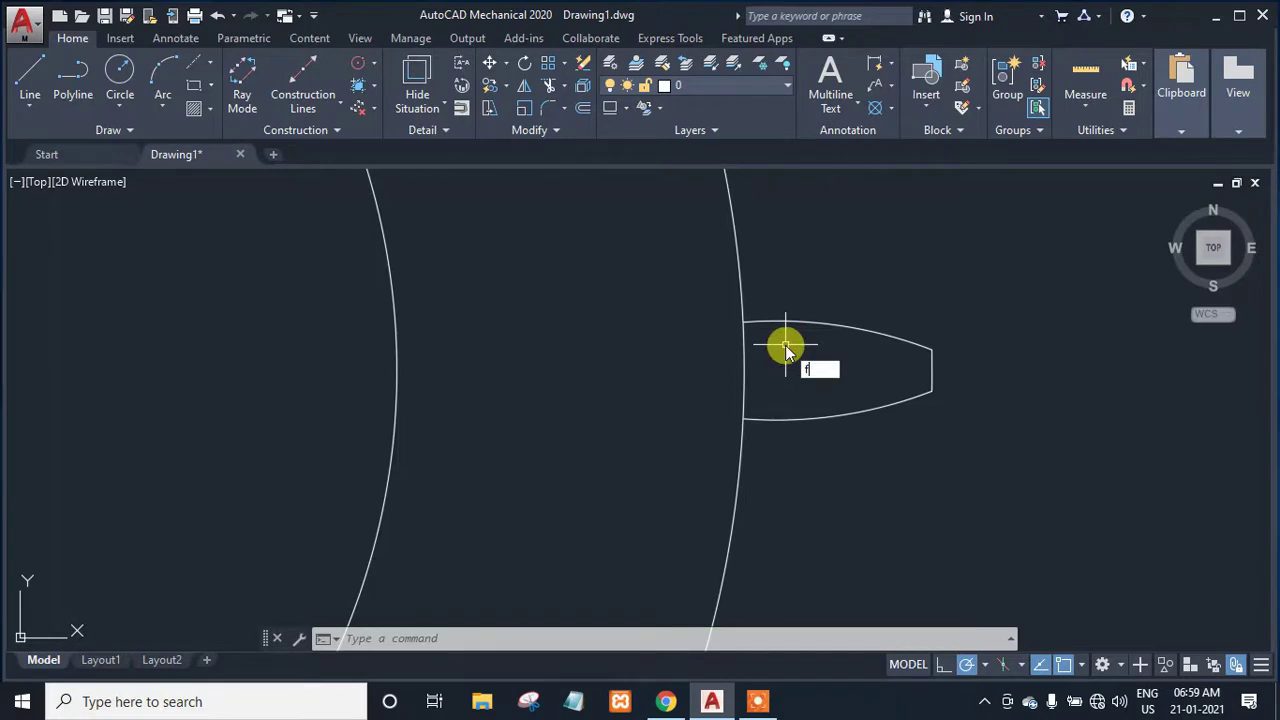
type("ill")
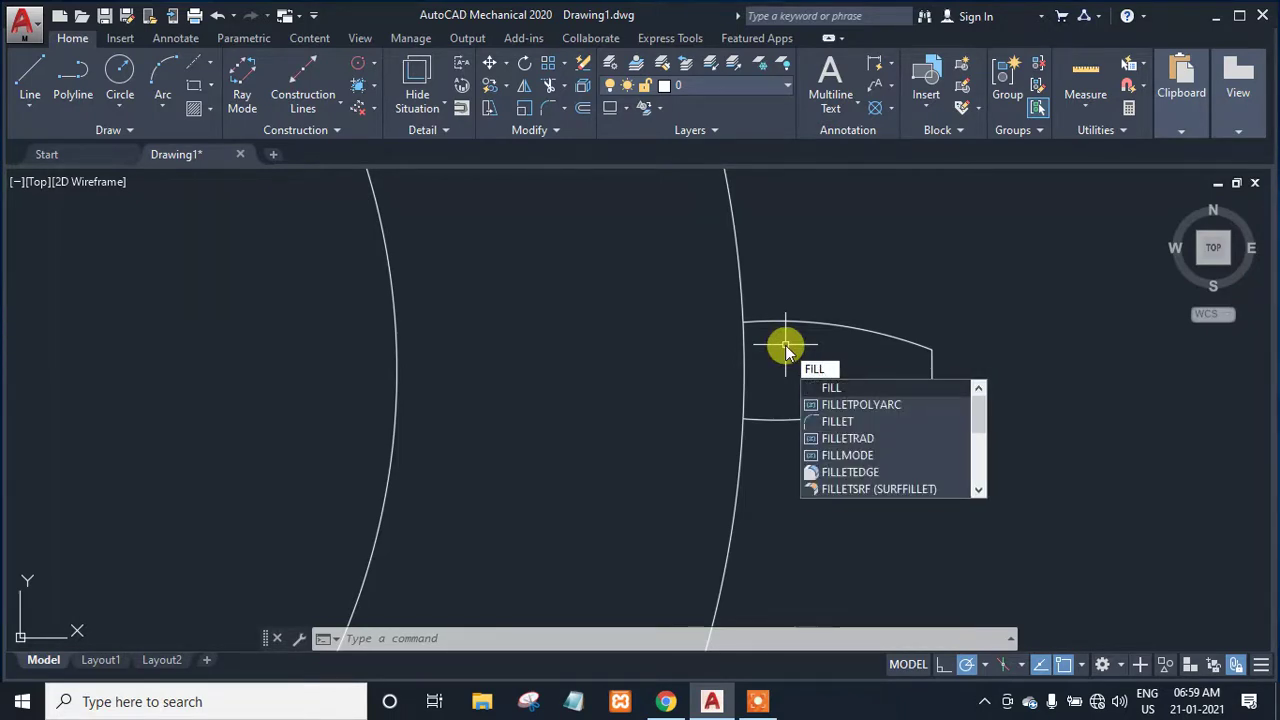
left_click(850, 423)
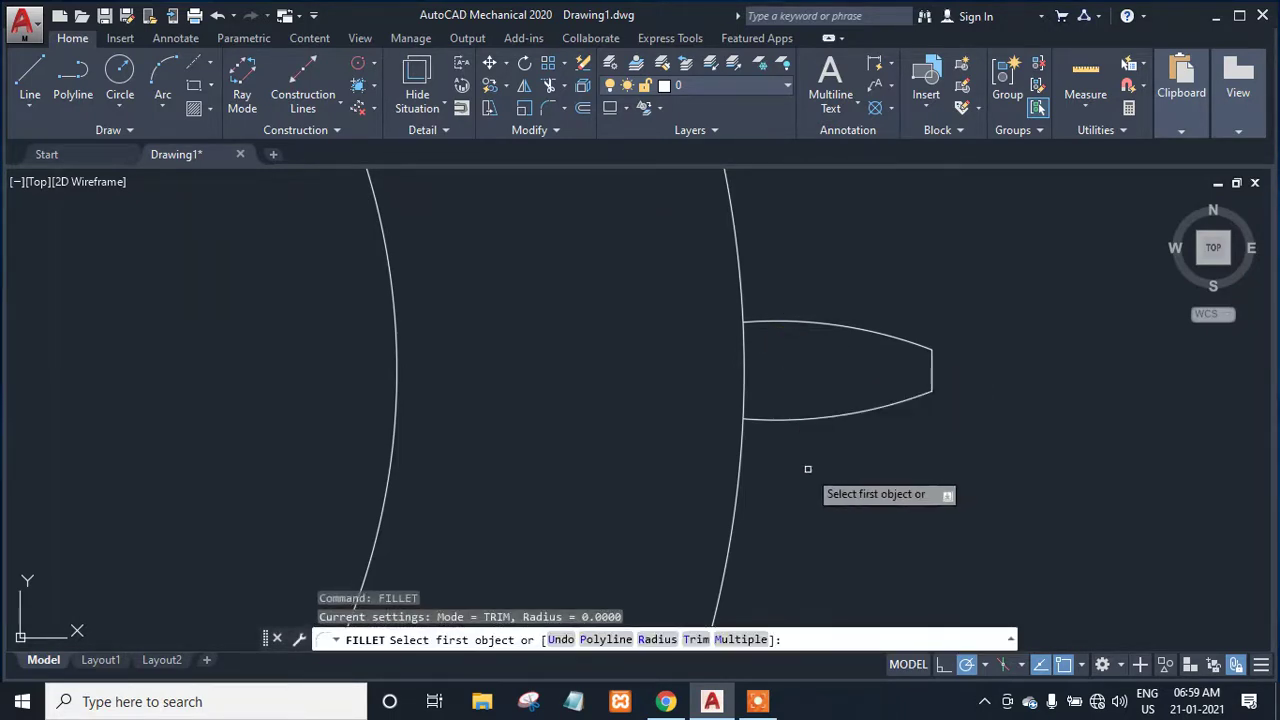
type("r")
key("Return")
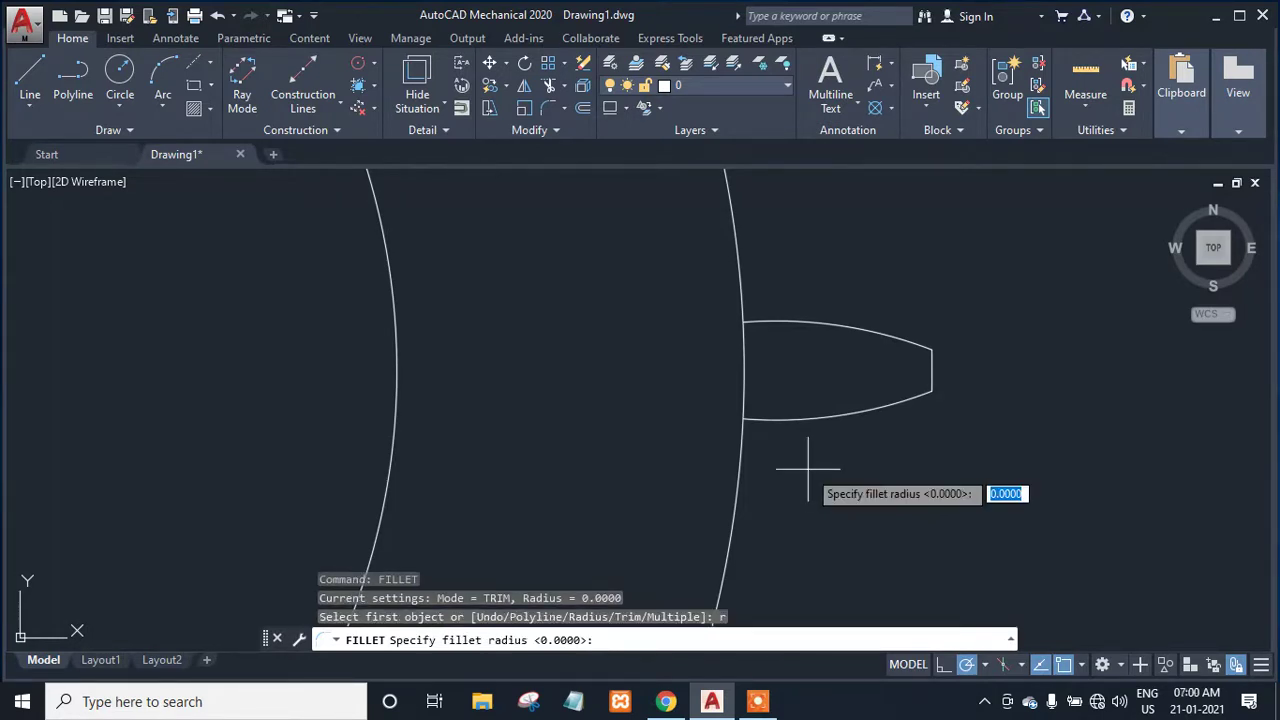
type(".06")
key("Return")
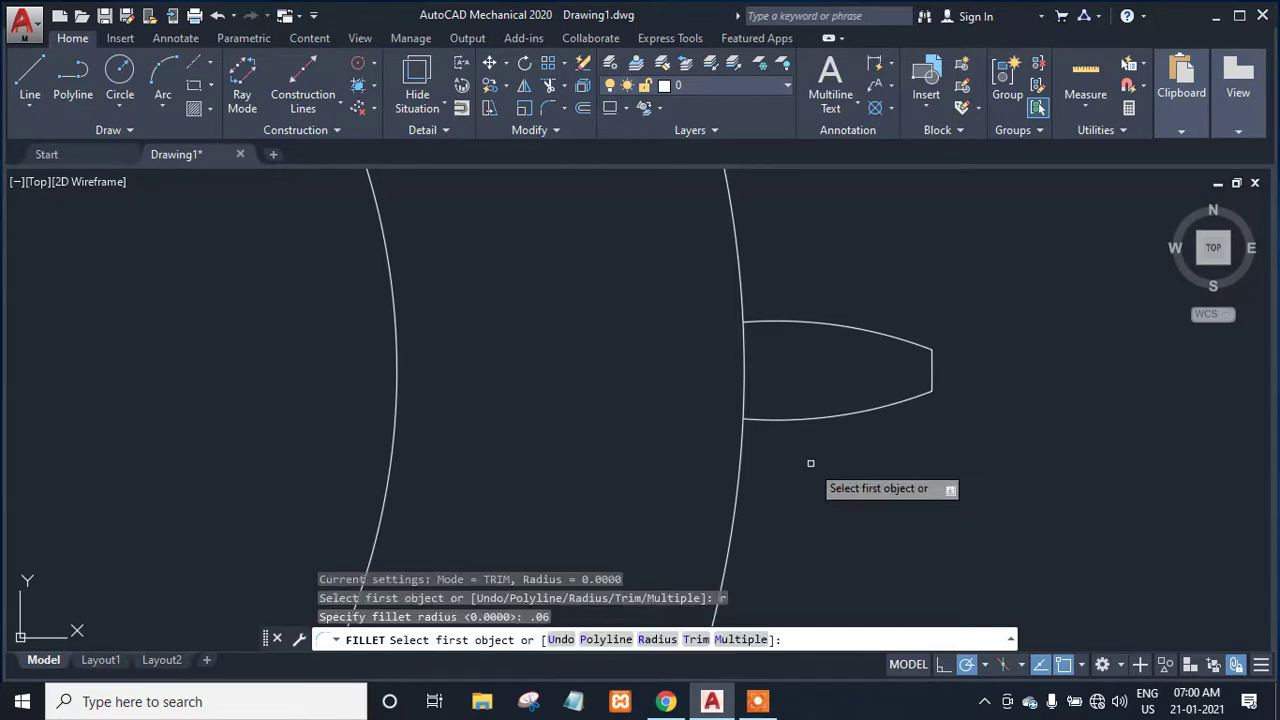
left_click(743, 434)
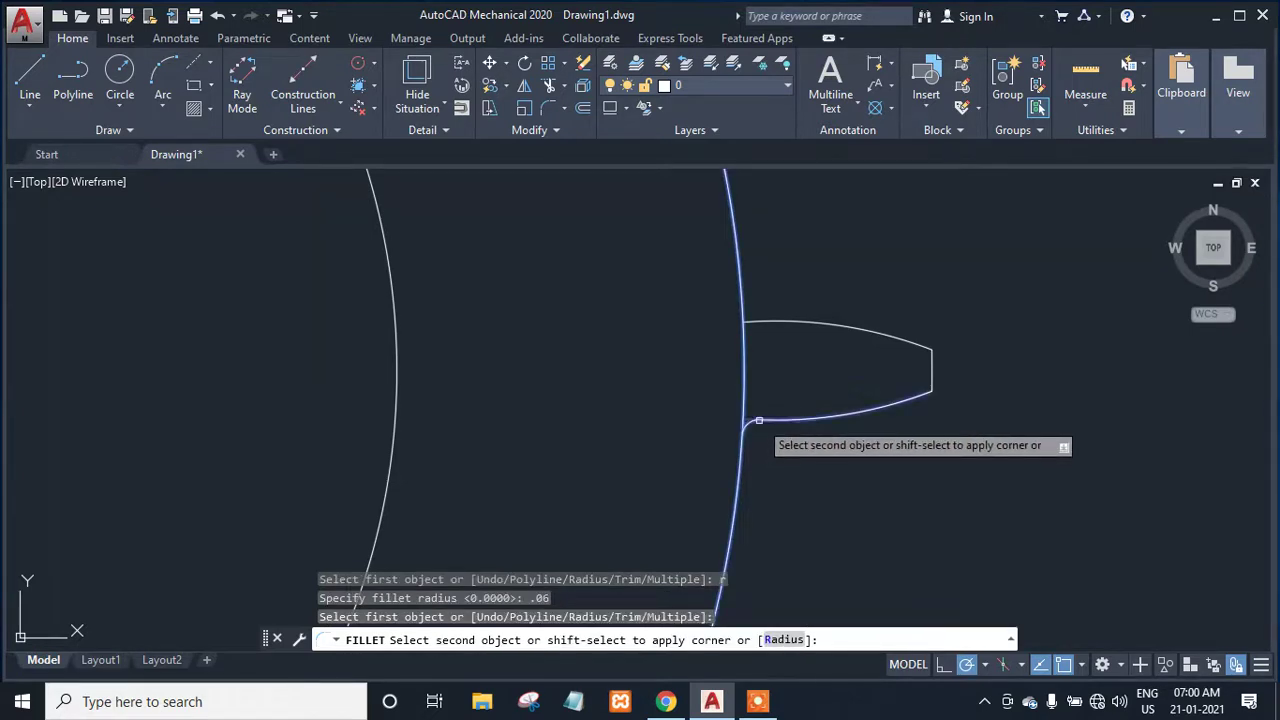
left_click(759, 421)
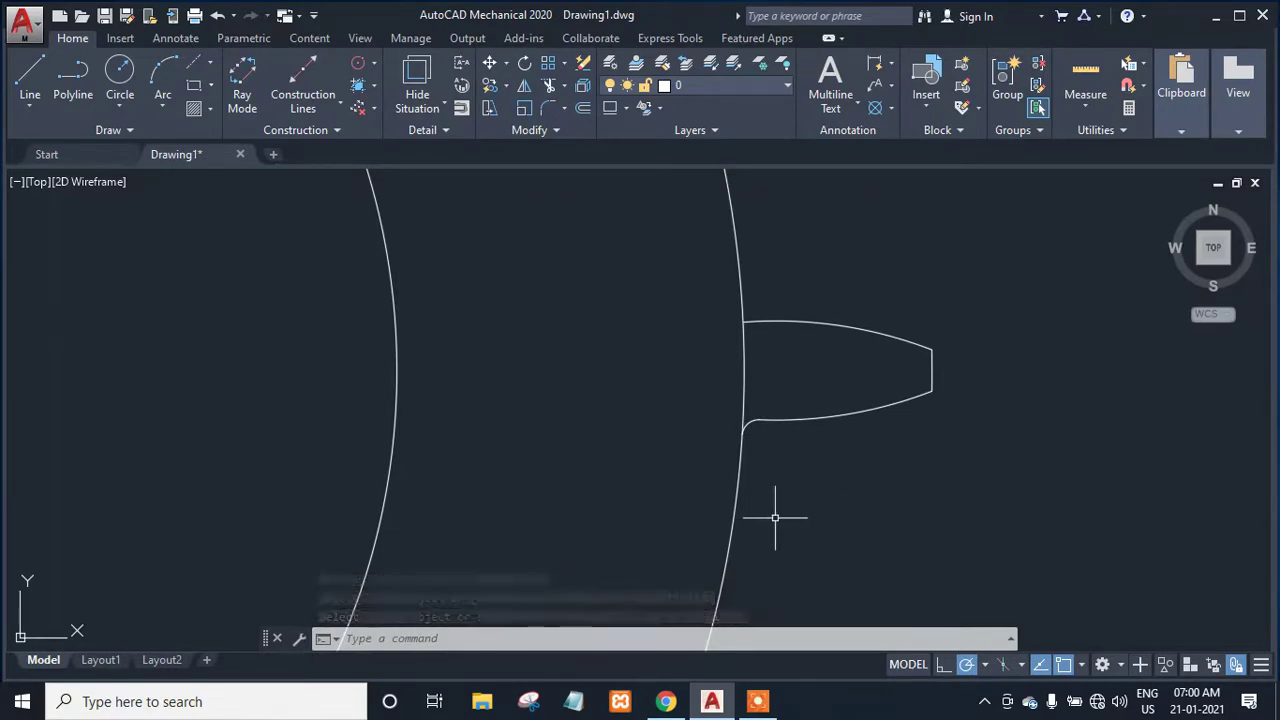
Fillet the corner between the root circle and the upper tooth flank with the same 0.06 radius.
type("FI")
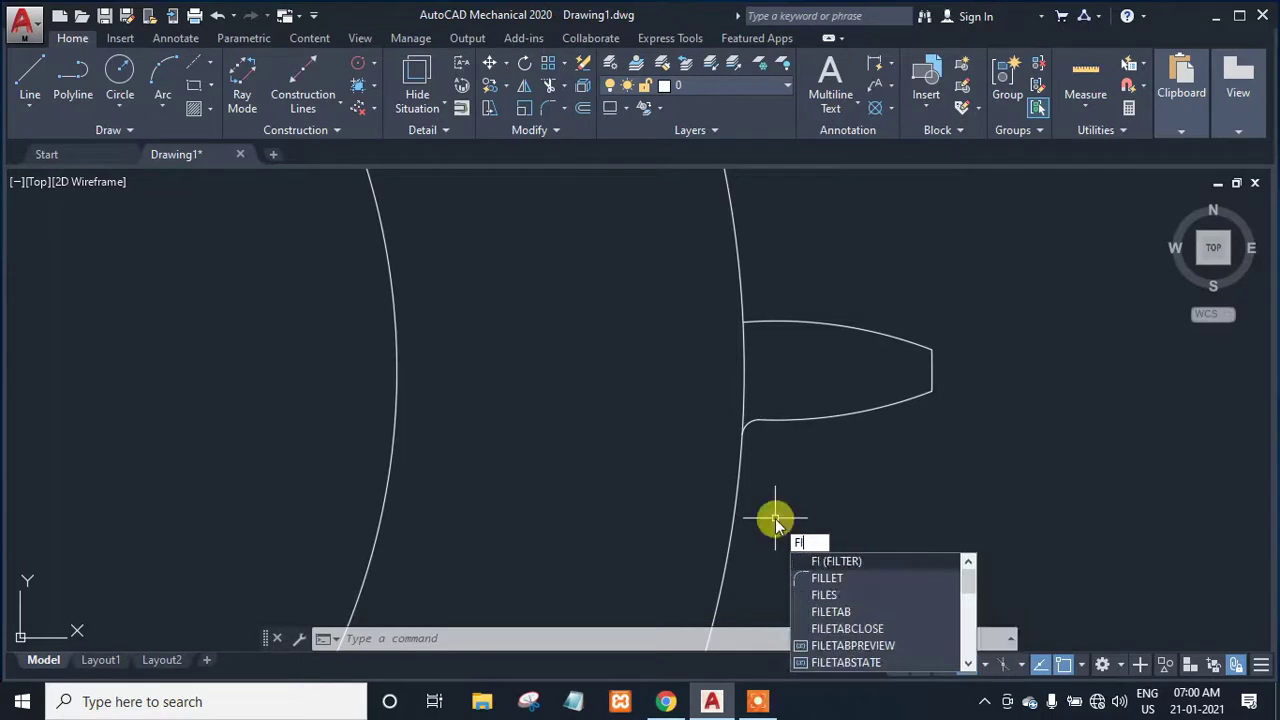
key("Down")
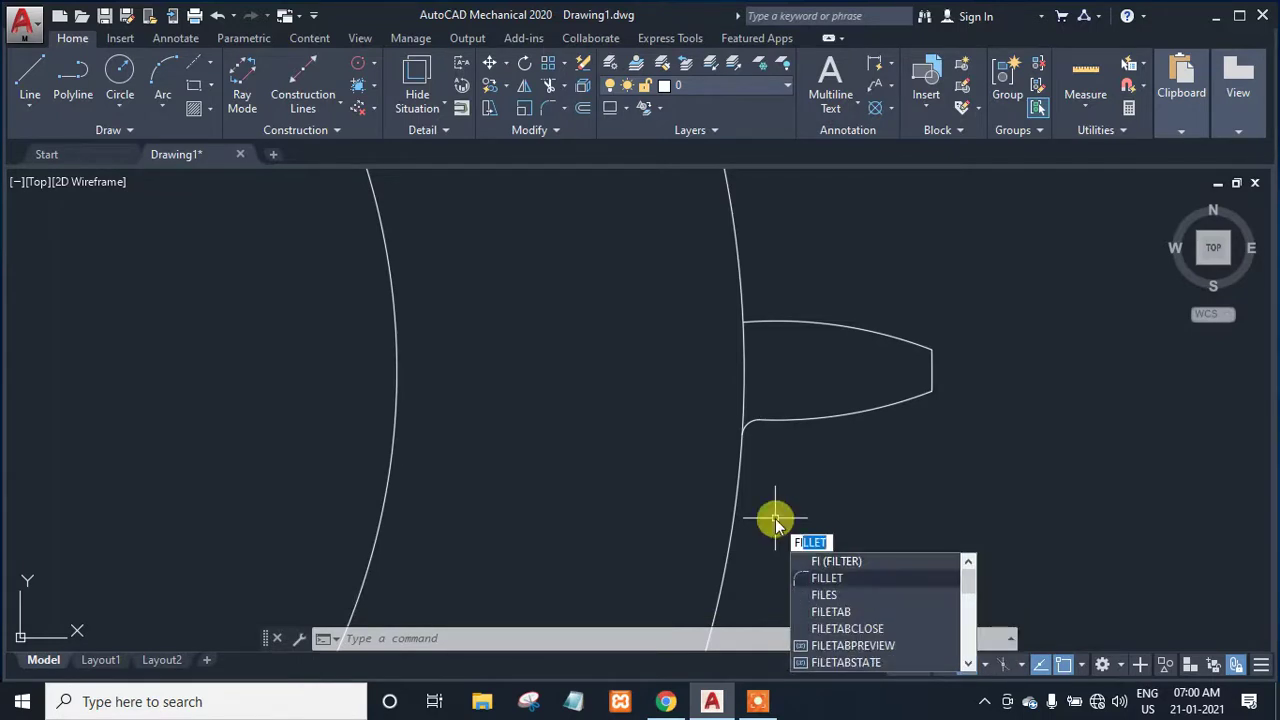
key("Return")
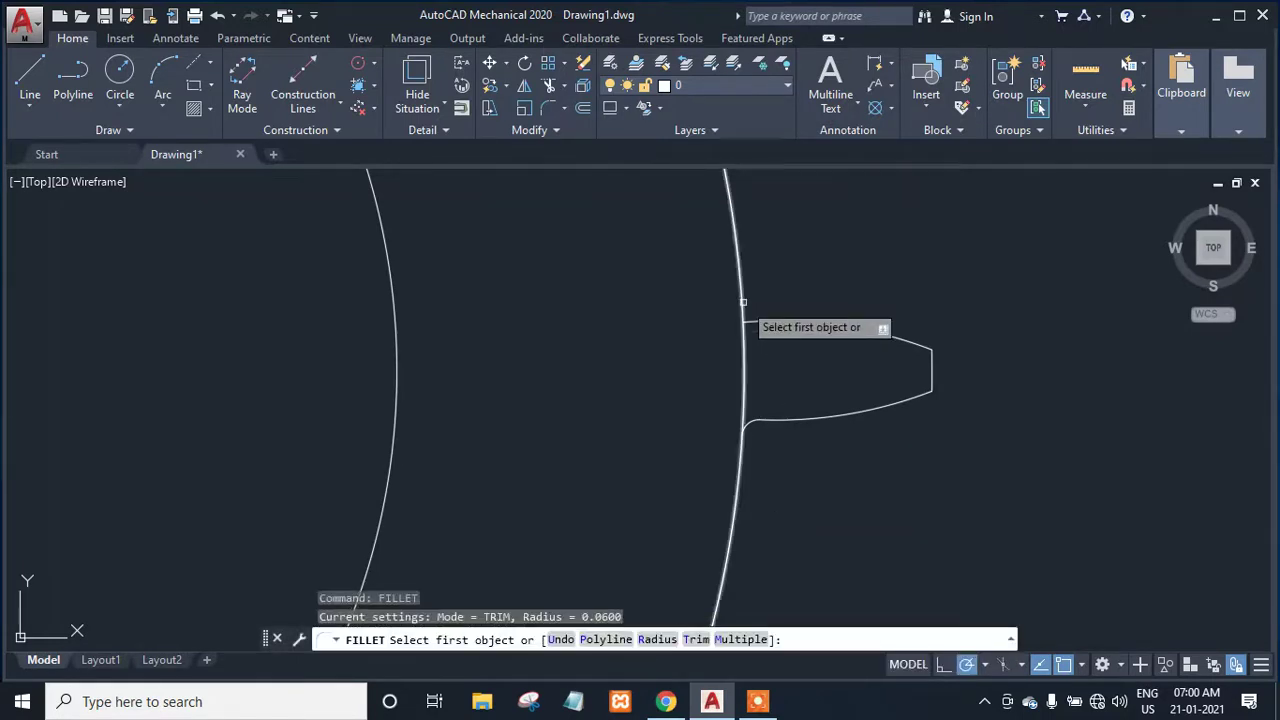
left_click(743, 302)
left_click(752, 320)
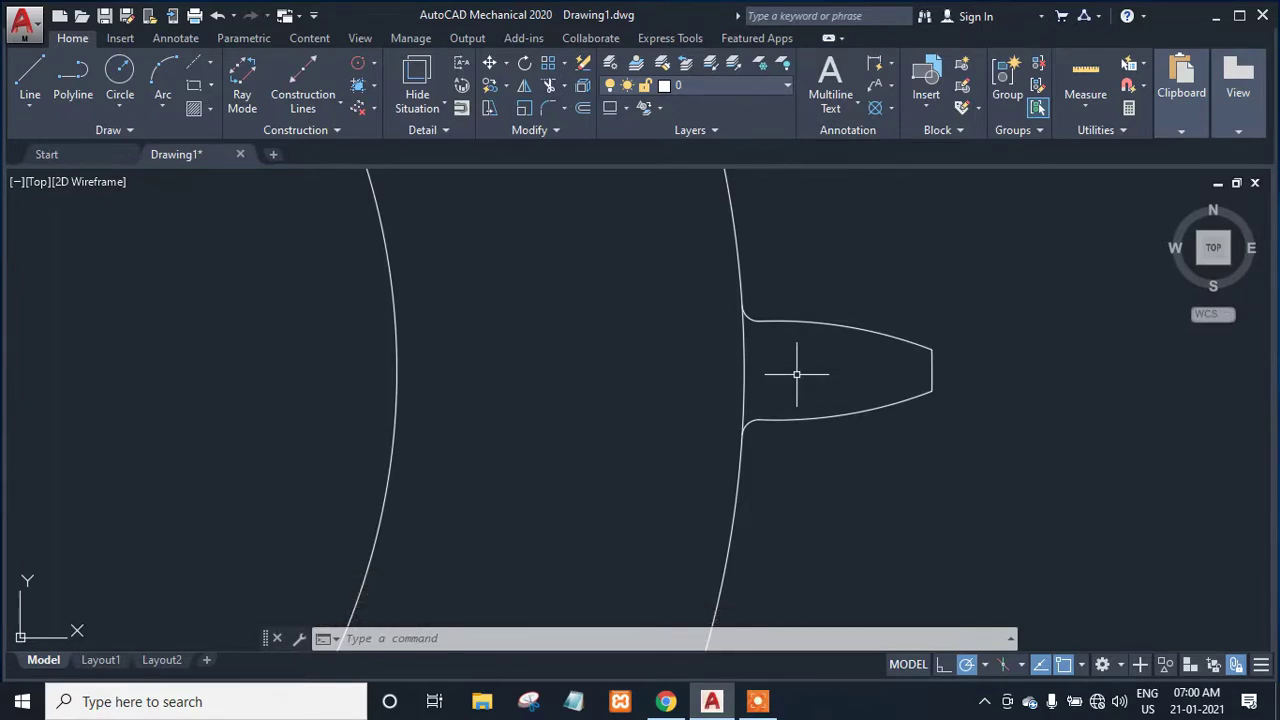
Erase the 3.759 radius root circle at the base of the tooth.
left_click(739, 255)
right_click(740, 256)
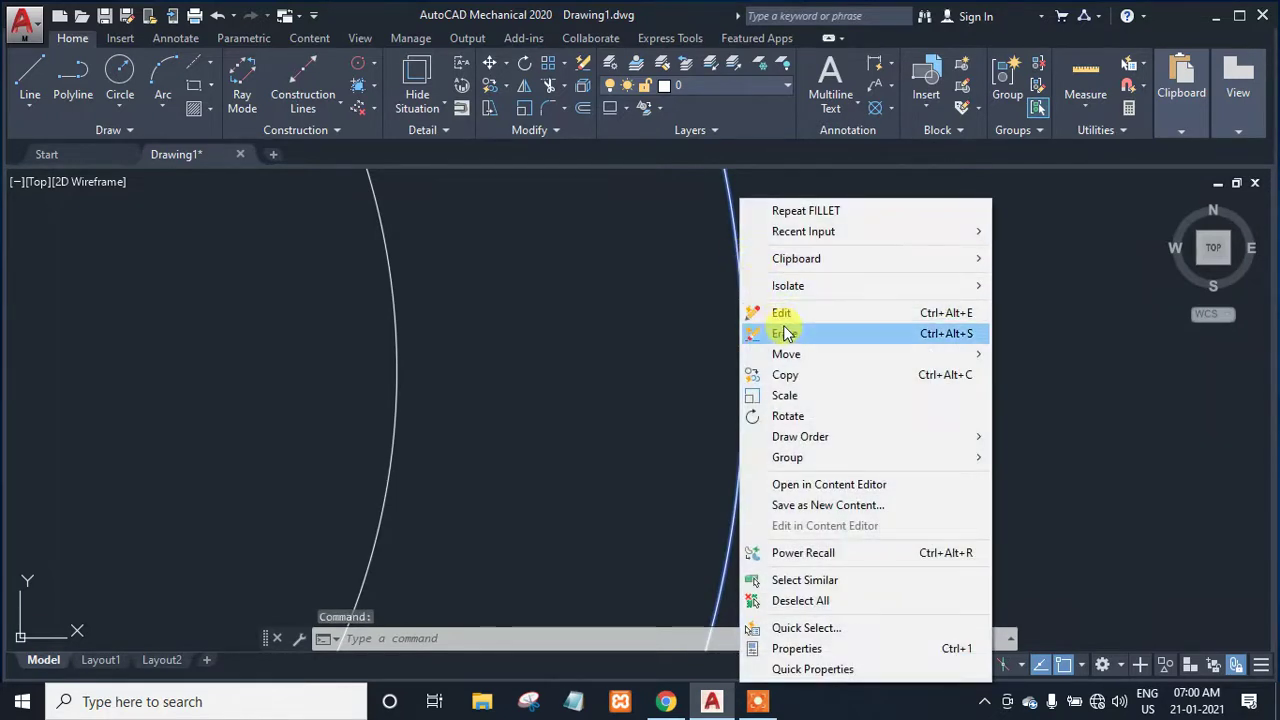
left_click(785, 333)
Create a polar array of the complete tooth profile with its fillets around the common centre of the circles.
scroll(829, 423, "down", 8)
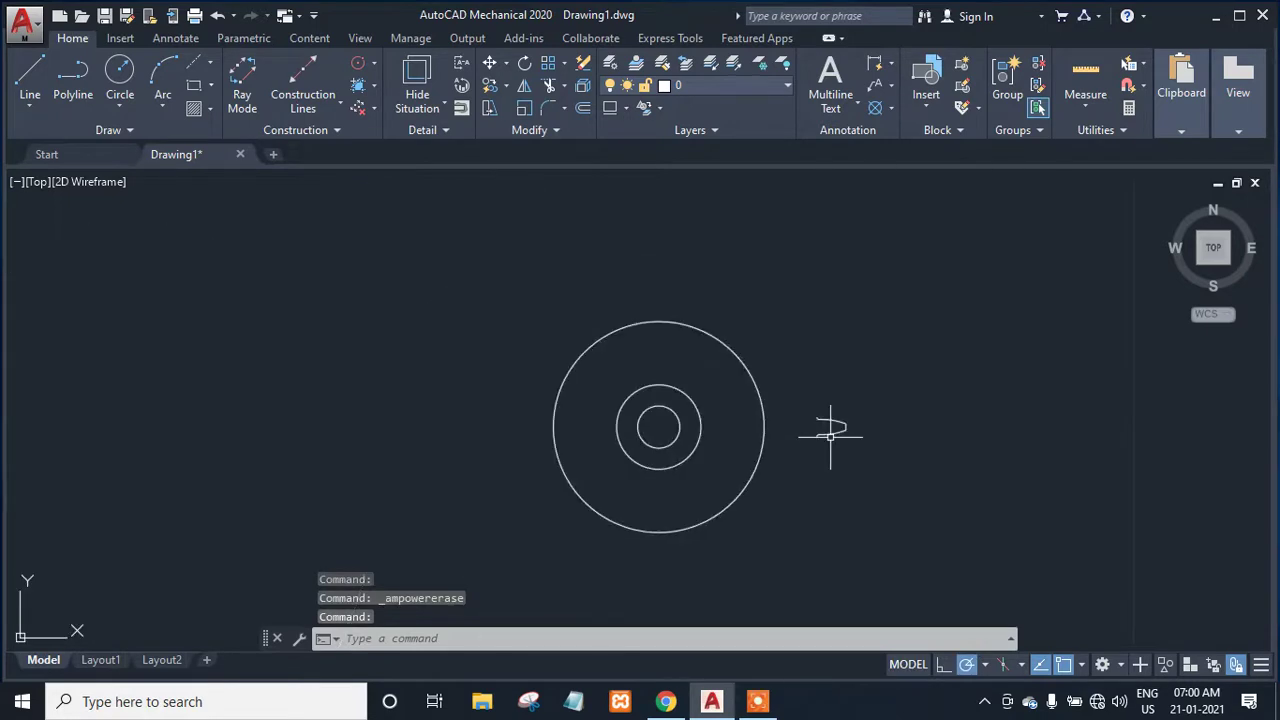
scroll(829, 423, "up", 2)
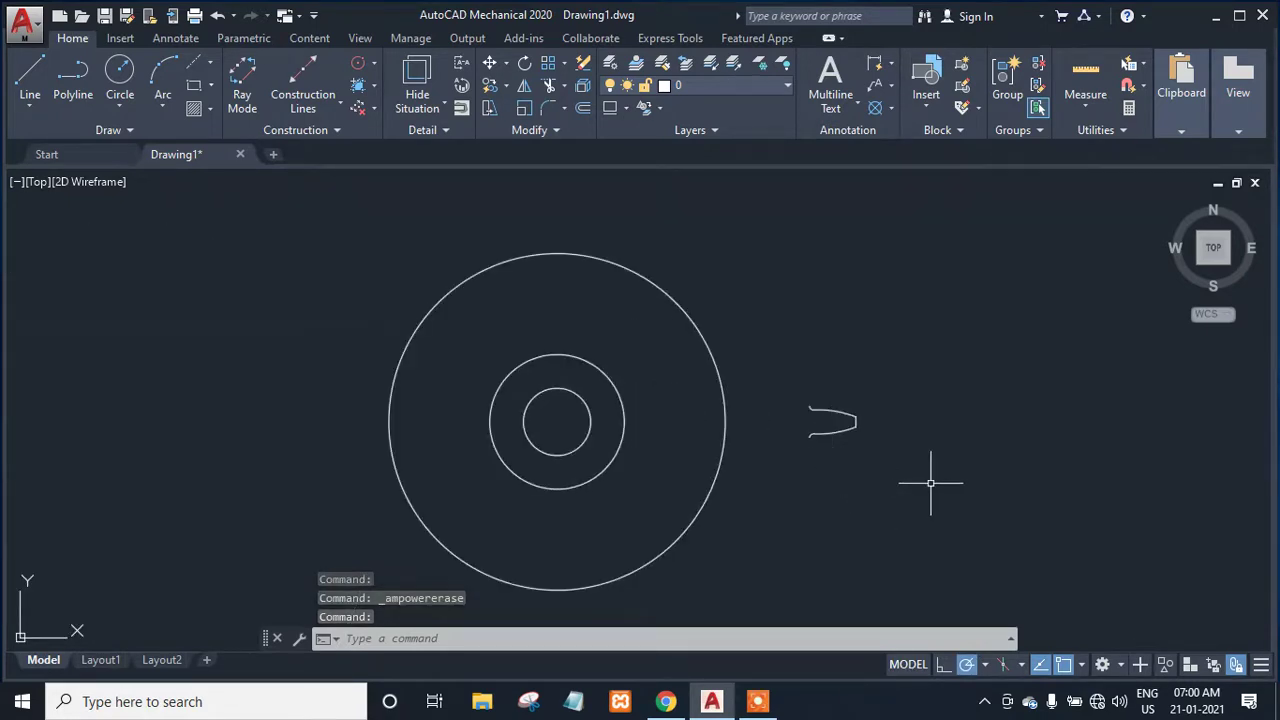
mouse_move(988, 459)
left_mouse_down()
mouse_move(820, 508)
mouse_move(826, 360)
mouse_move(845, 334)
left_mouse_up()
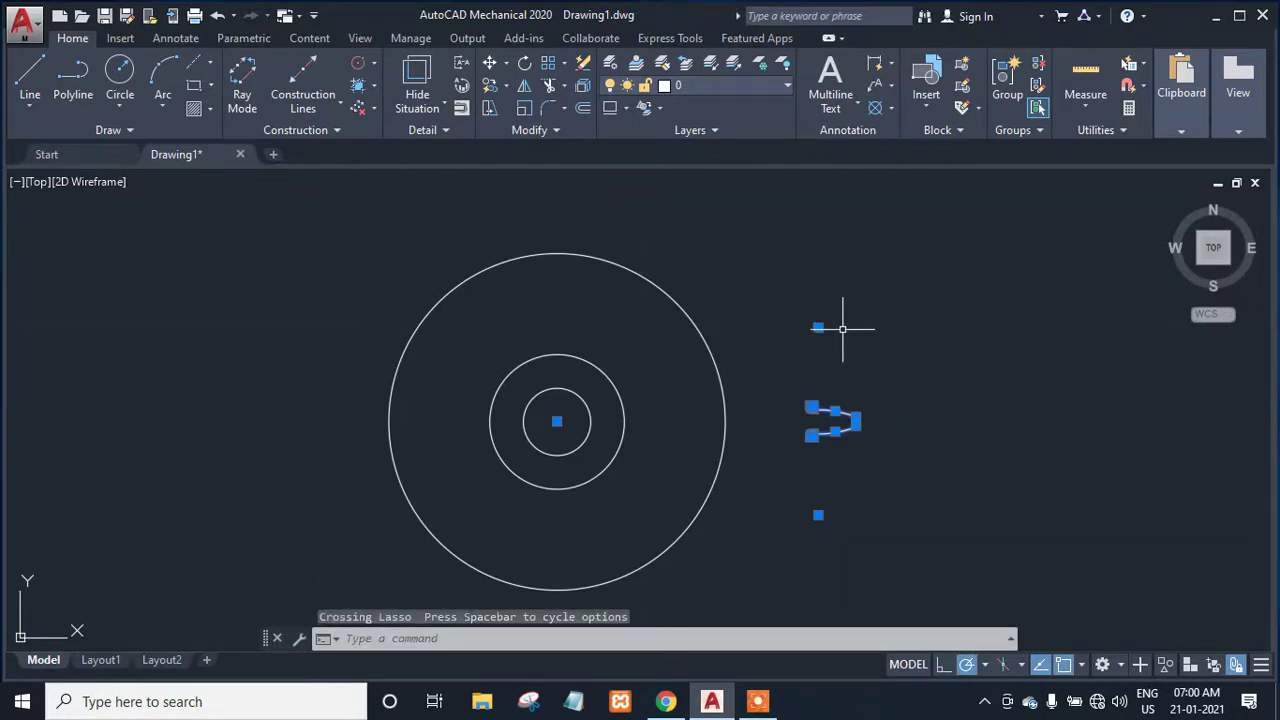
type("AR")
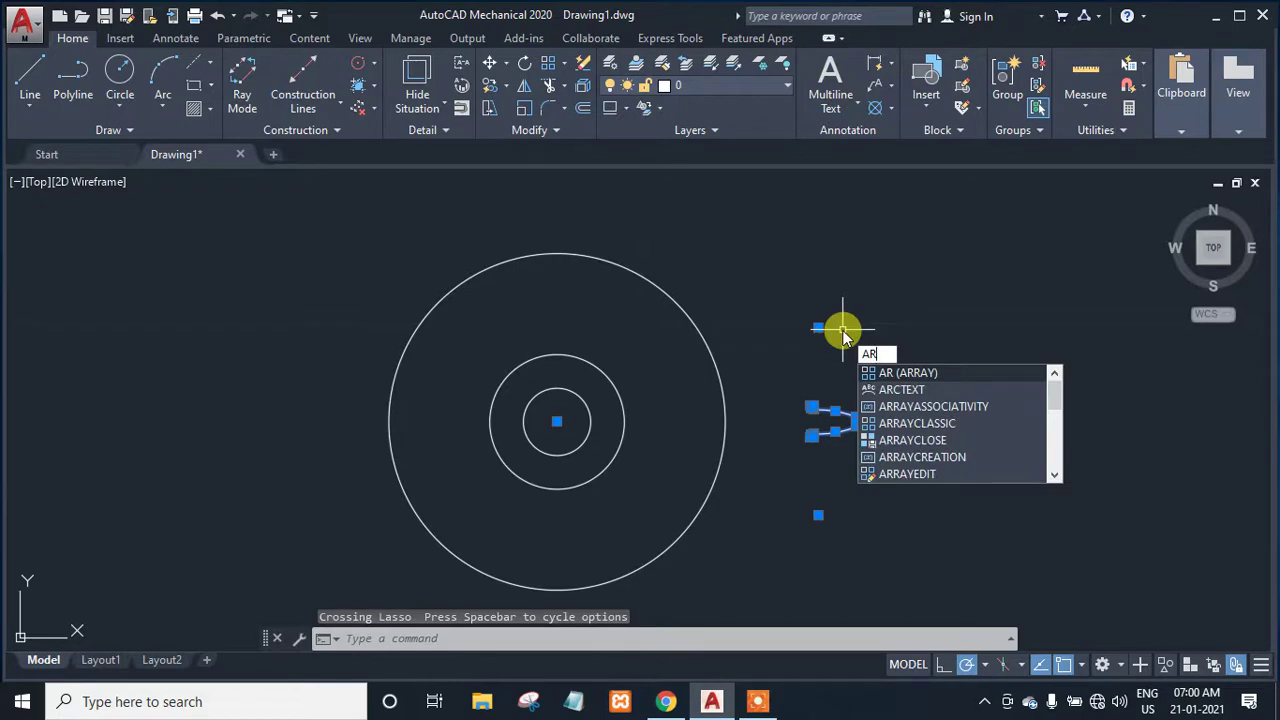
key("Return")
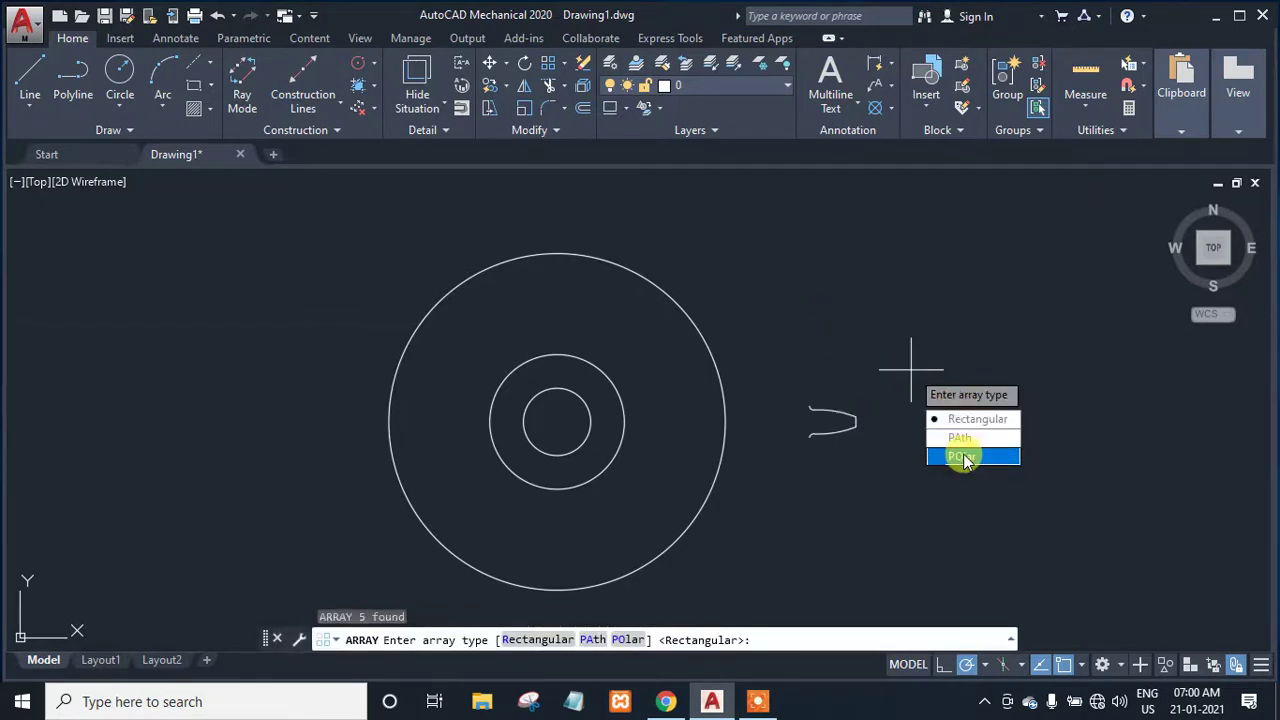
left_click(963, 457)
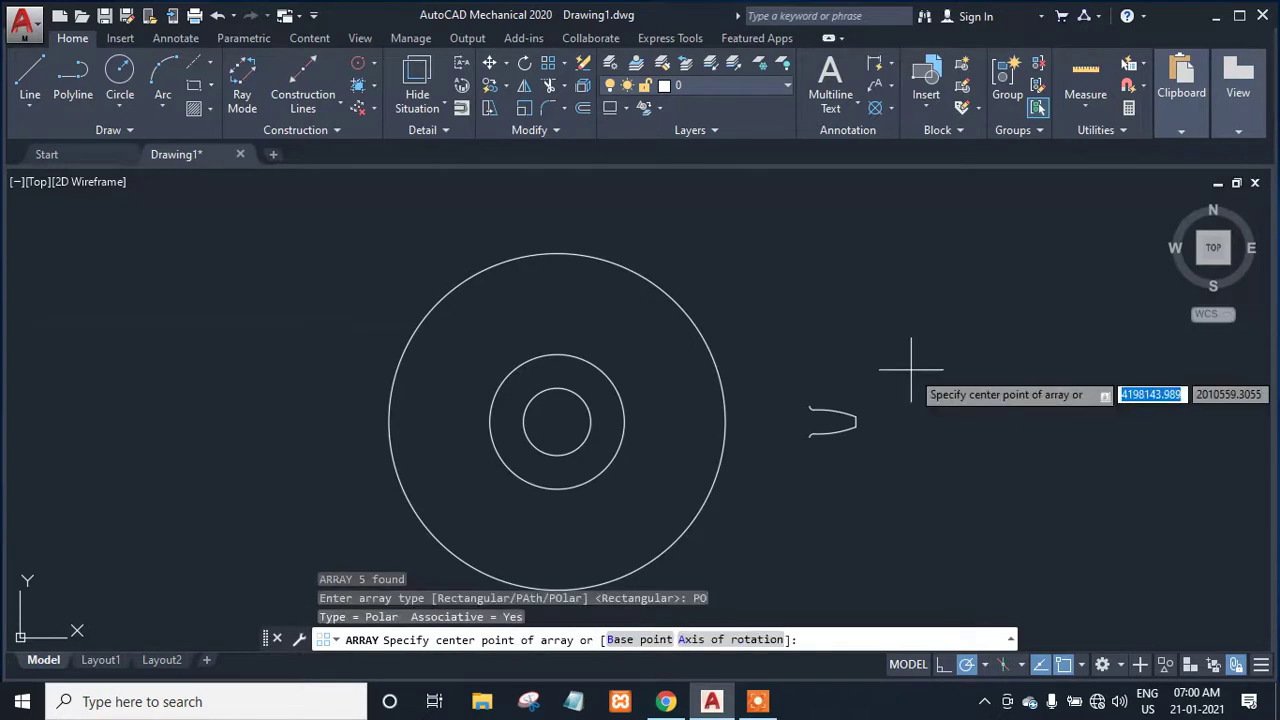
left_click(557, 421)
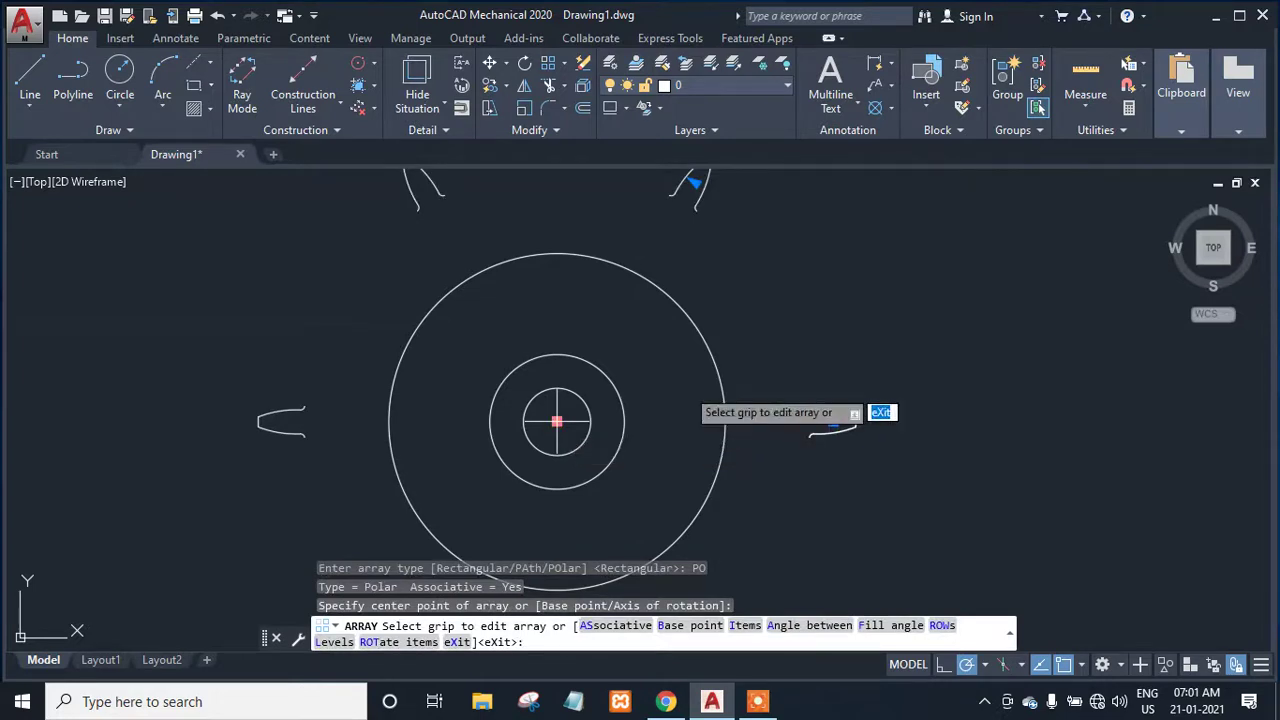
Set the polar array to 35 items and finish the array.
scroll(684, 390, "down", 2)
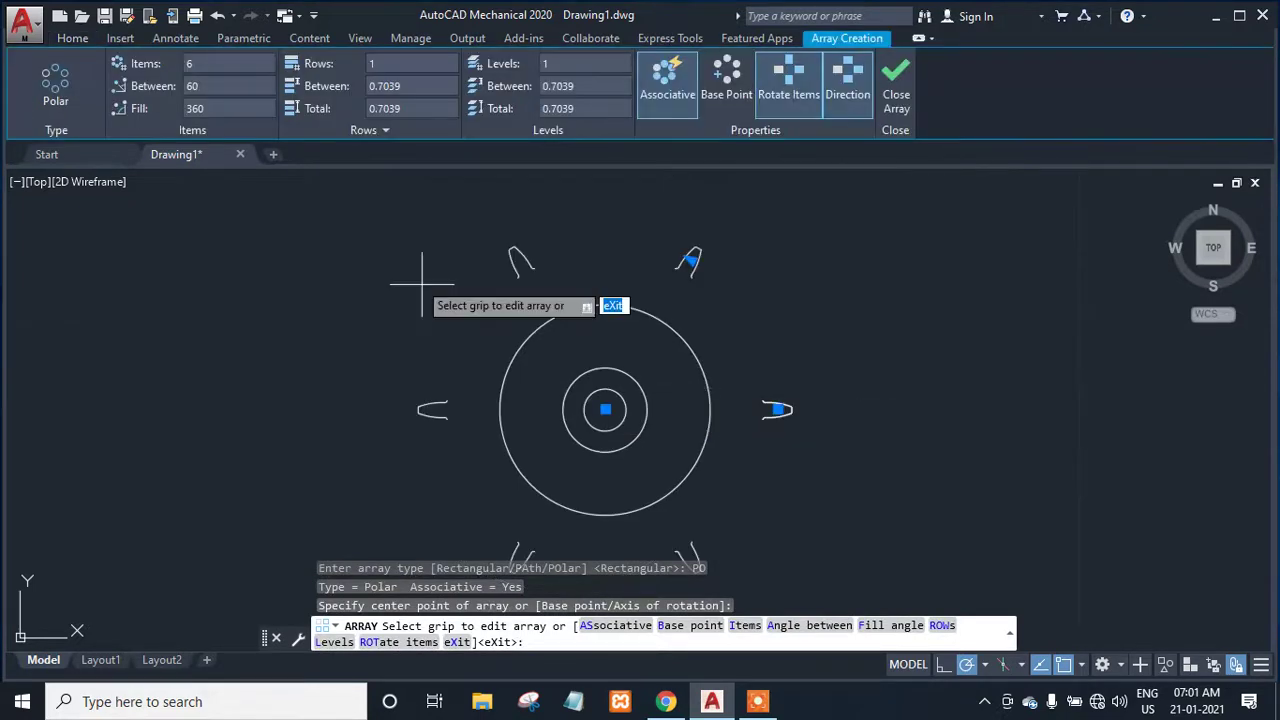
left_click(203, 63)
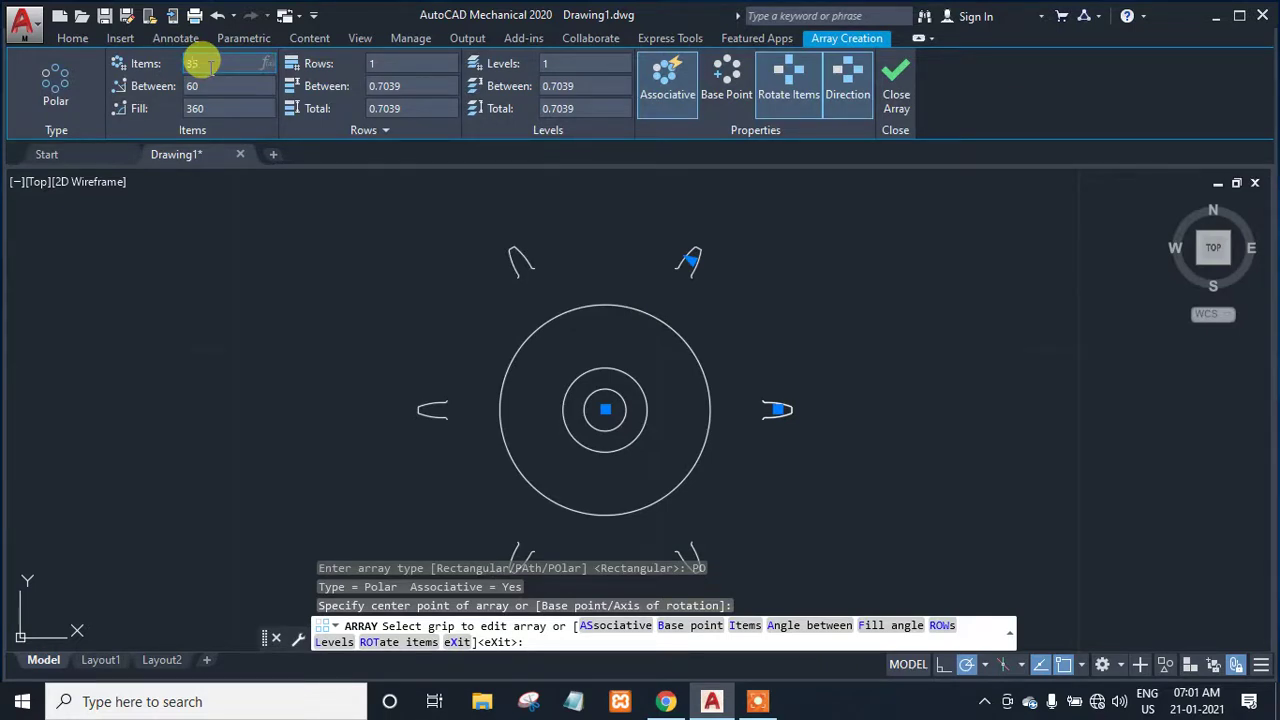
key("Return")
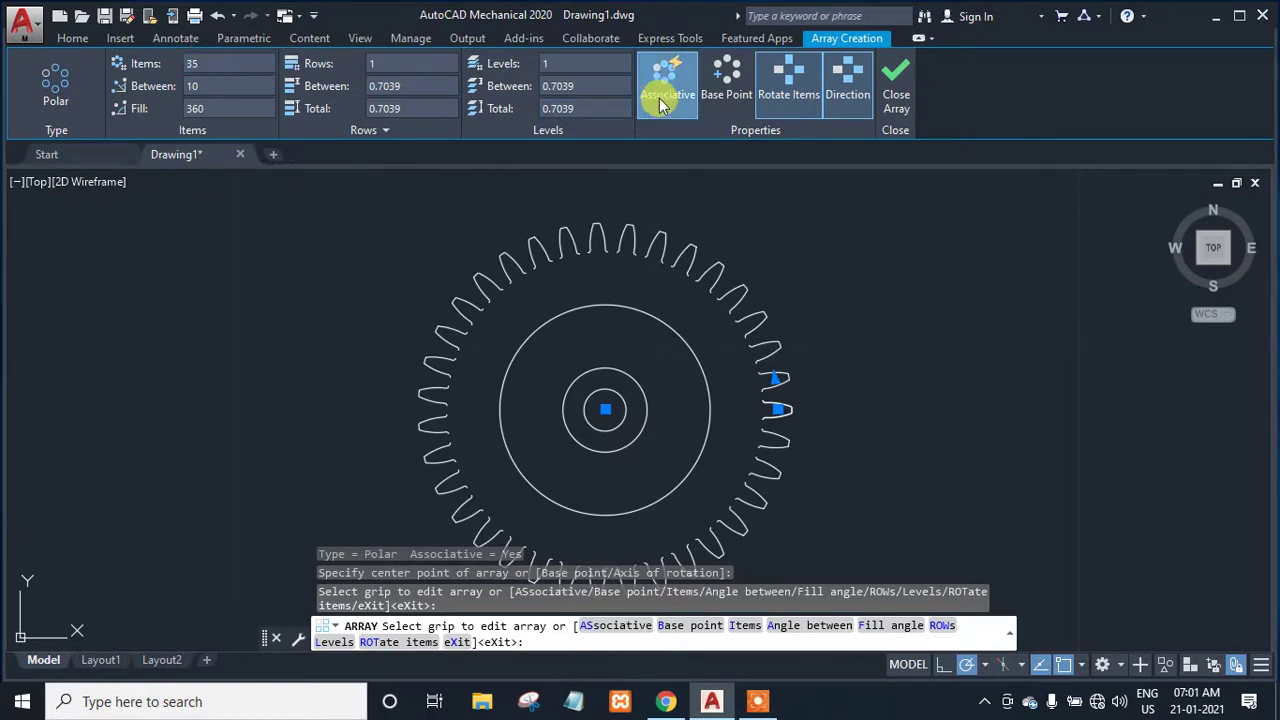
left_click(895, 100)
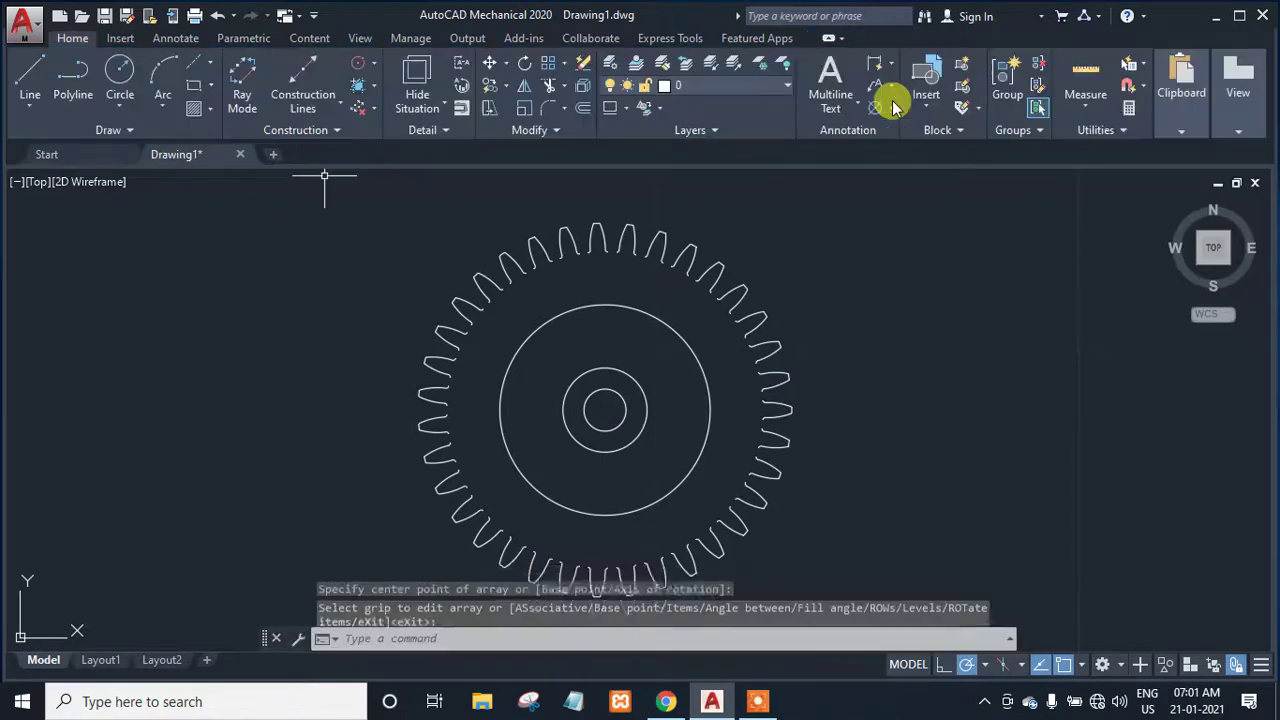
Join the facing root fillet ends of two adjacent teeth near the top of the gear with a Blend Curves spline.
left_click(565, 104)
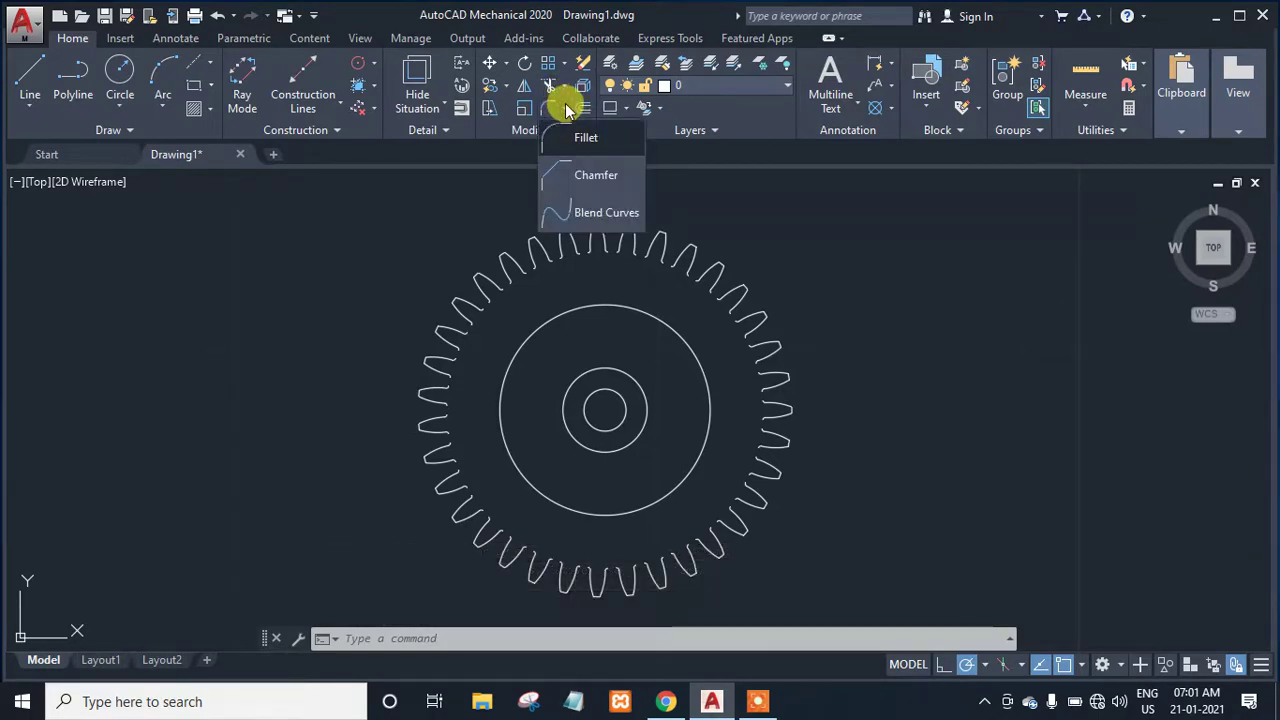
left_click(614, 215)
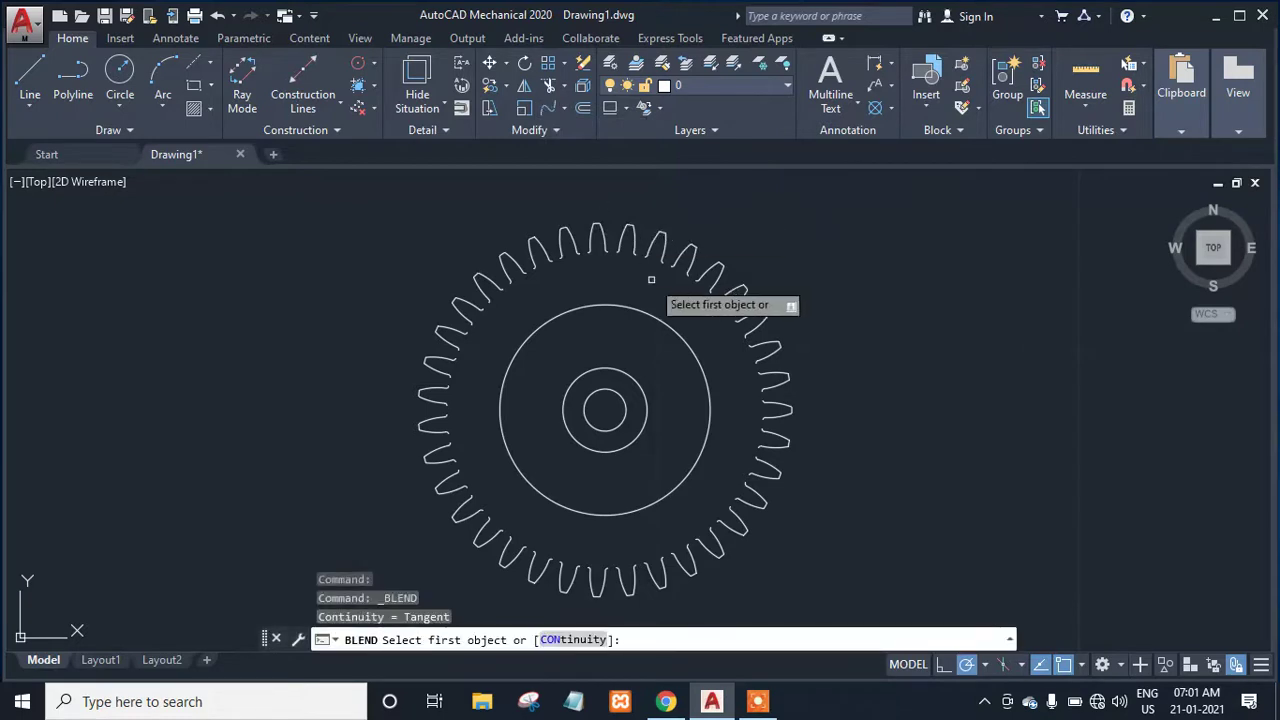
scroll(651, 280, "up", 4)
scroll(592, 255, "up", 3)
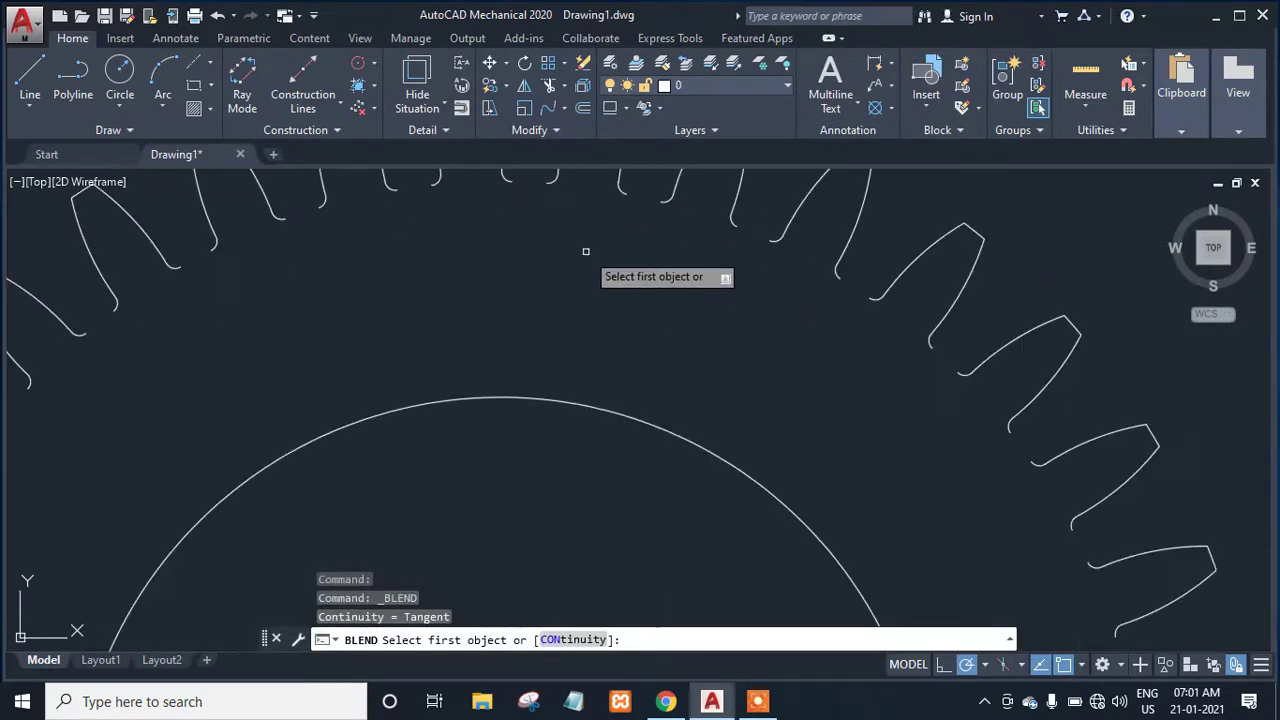
left_click(507, 178)
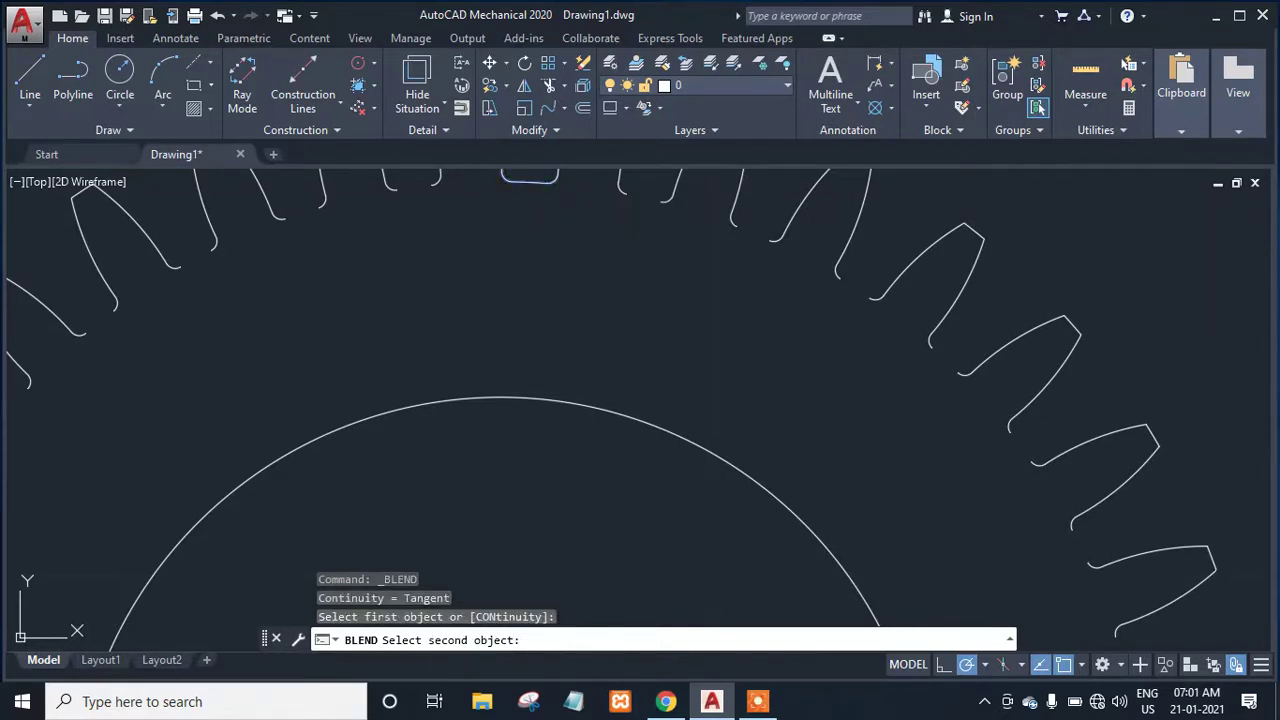
key("Escape")
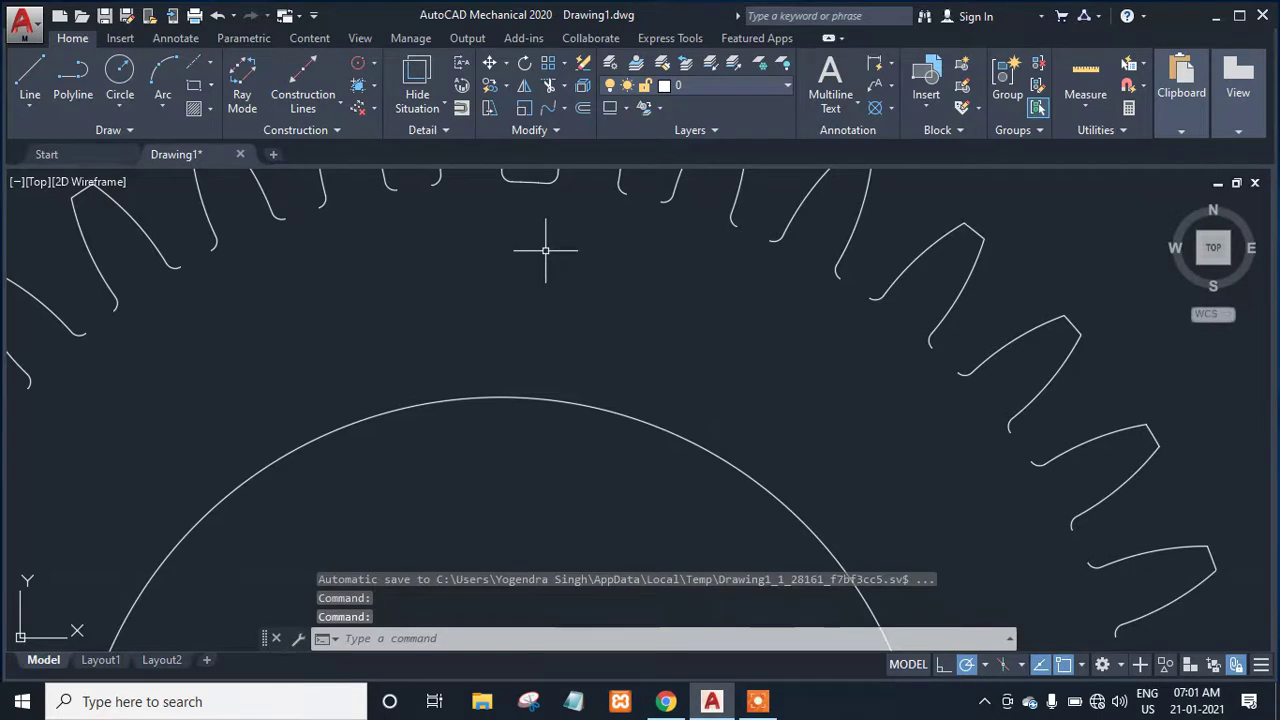
Convert the blend spline between the two teeth to a polyline with a precision of 10.
scroll(545, 250, "down", 2)
scroll(545, 250, "down", 2)
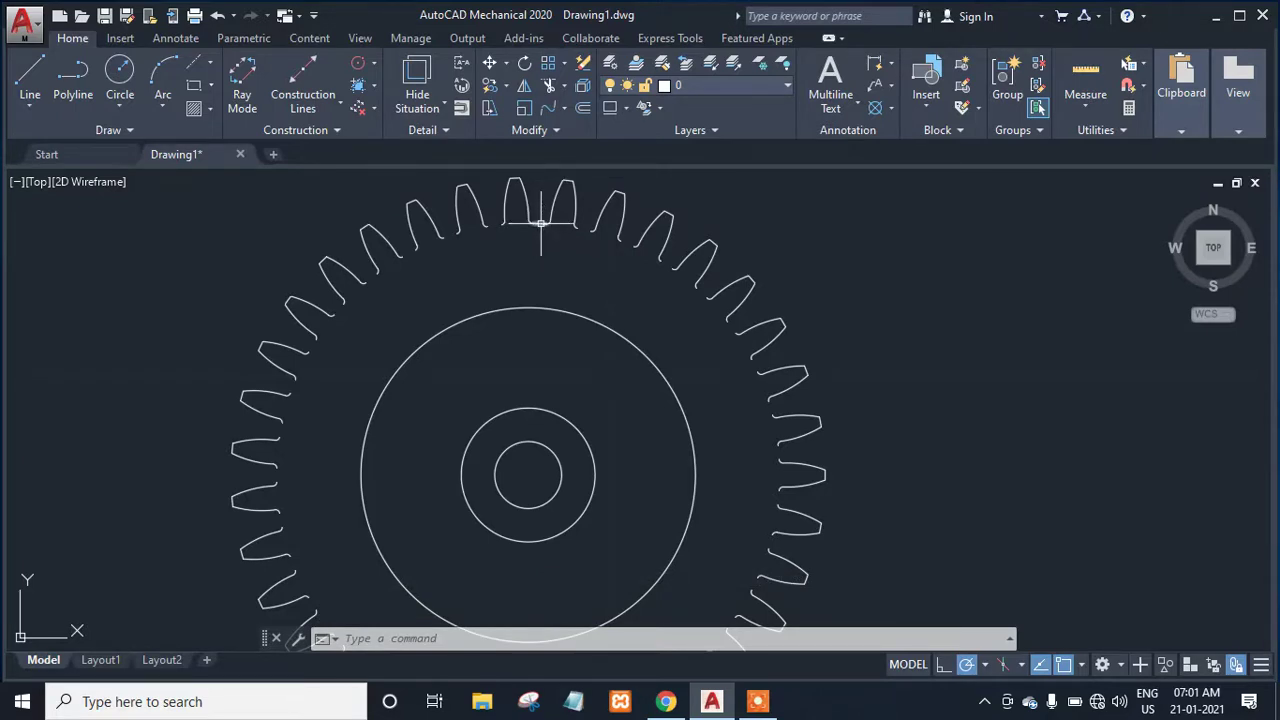
double_click(540, 224)
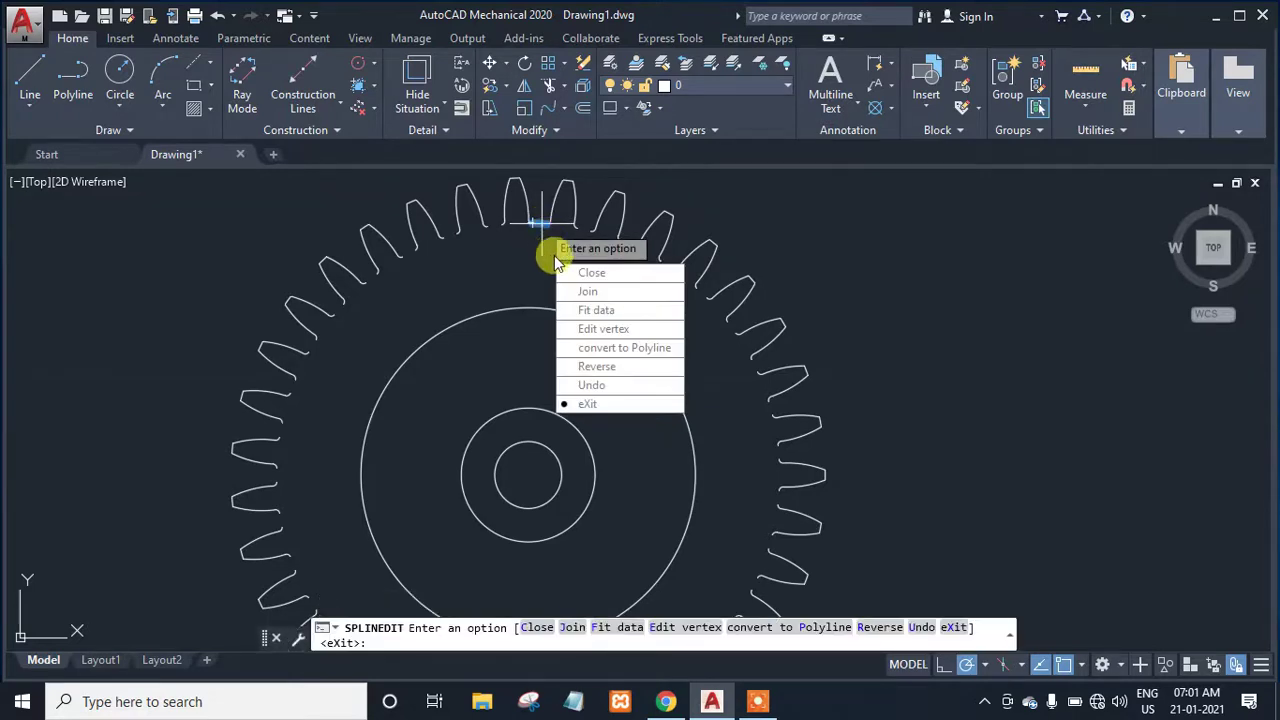
left_click(631, 355)
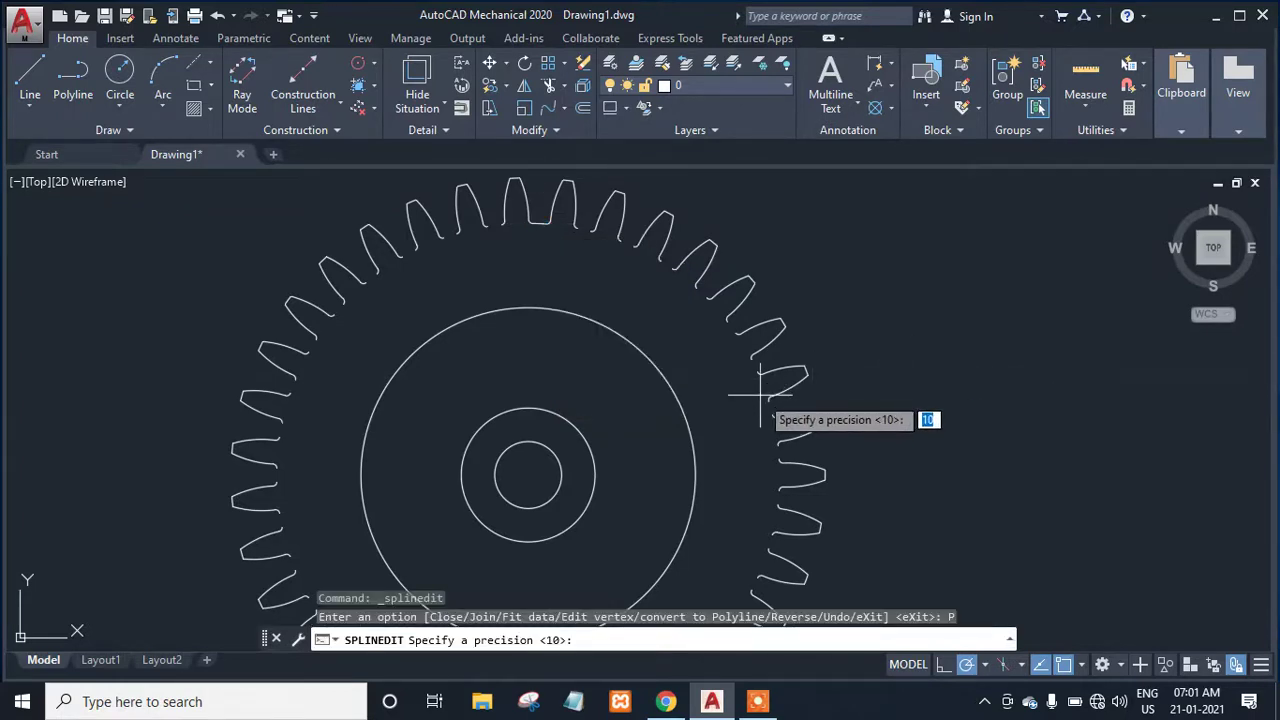
key("Return")
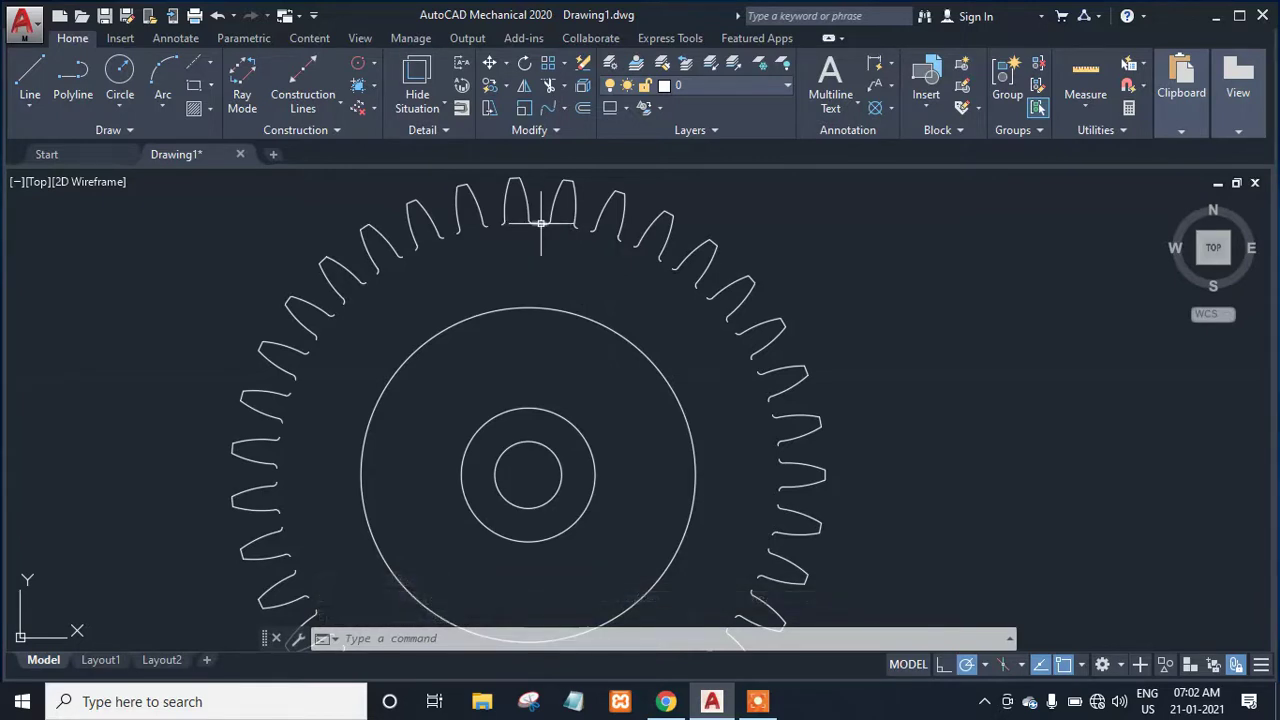
Create a polar array of the root polyline between the teeth around the circles' common centre with 35 items.
left_click(539, 220)
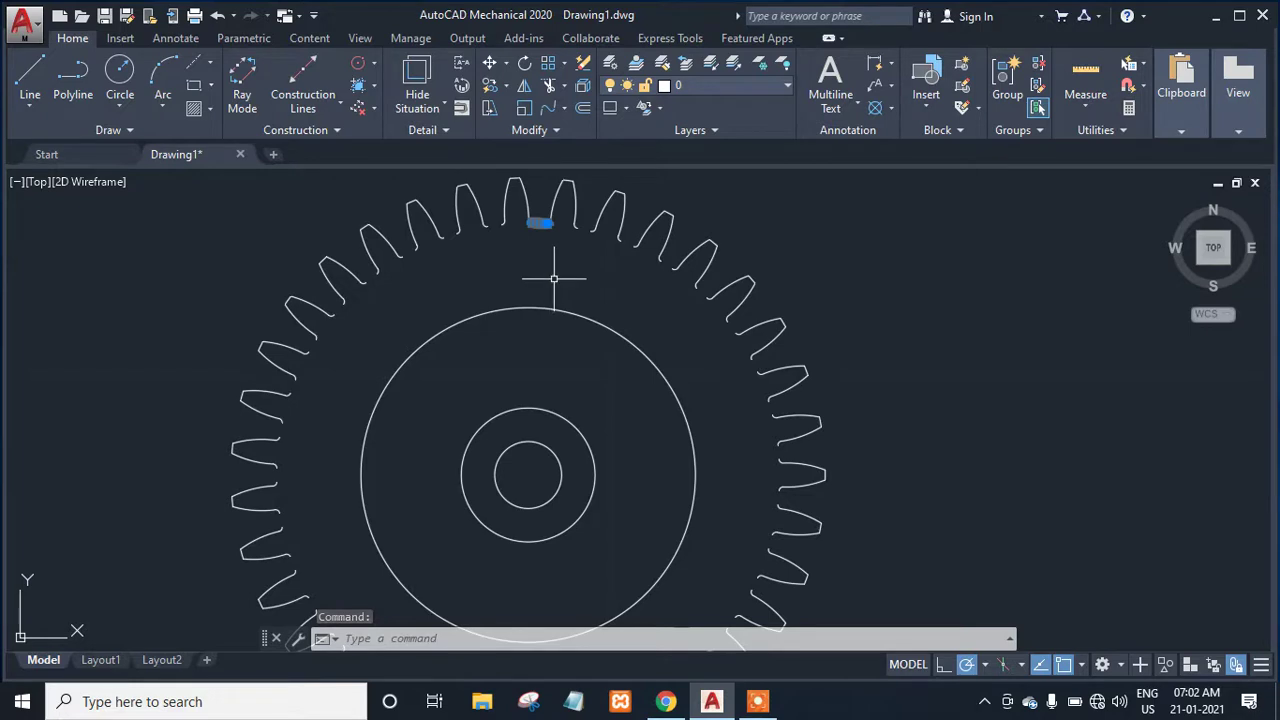
type("AR")
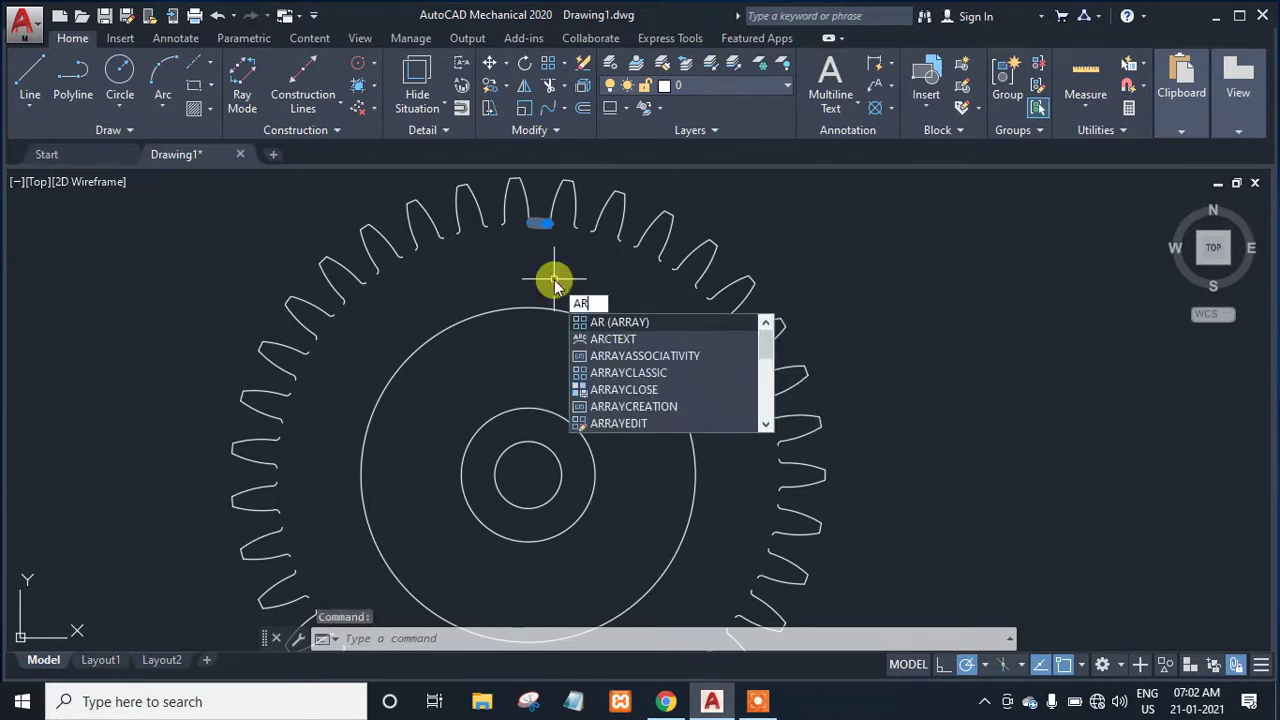
key("Return")
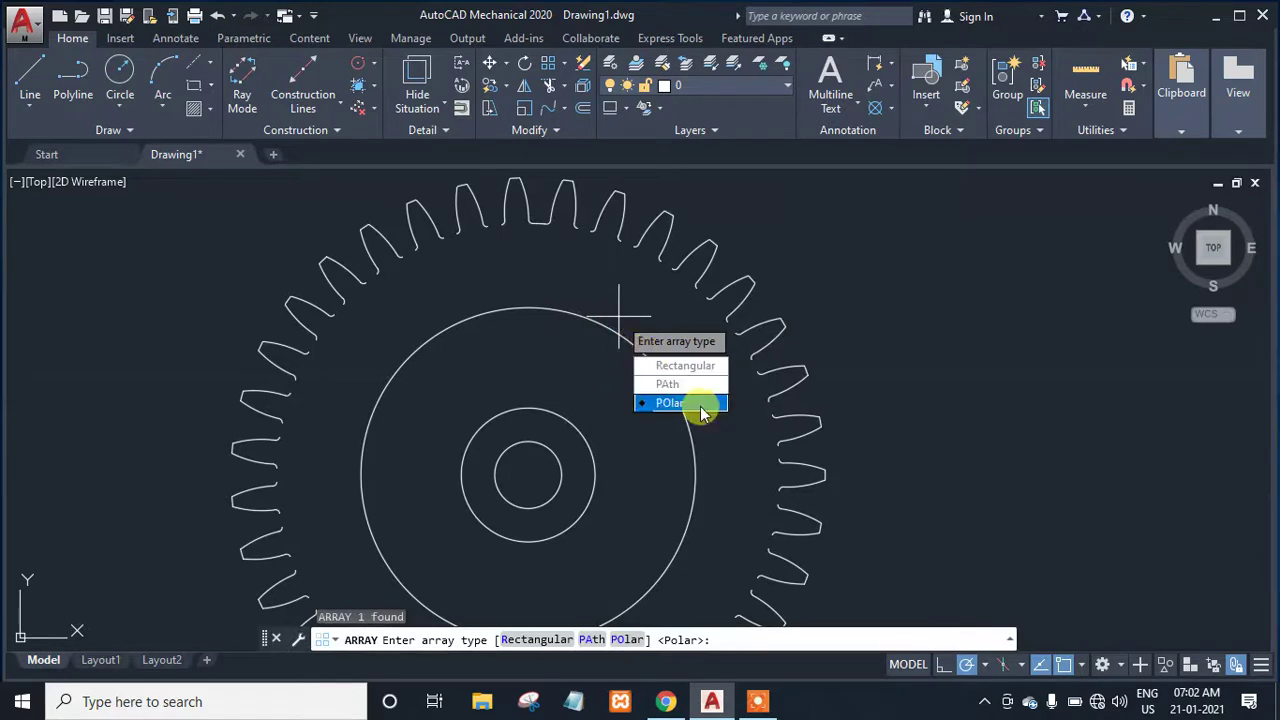
left_click(700, 403)
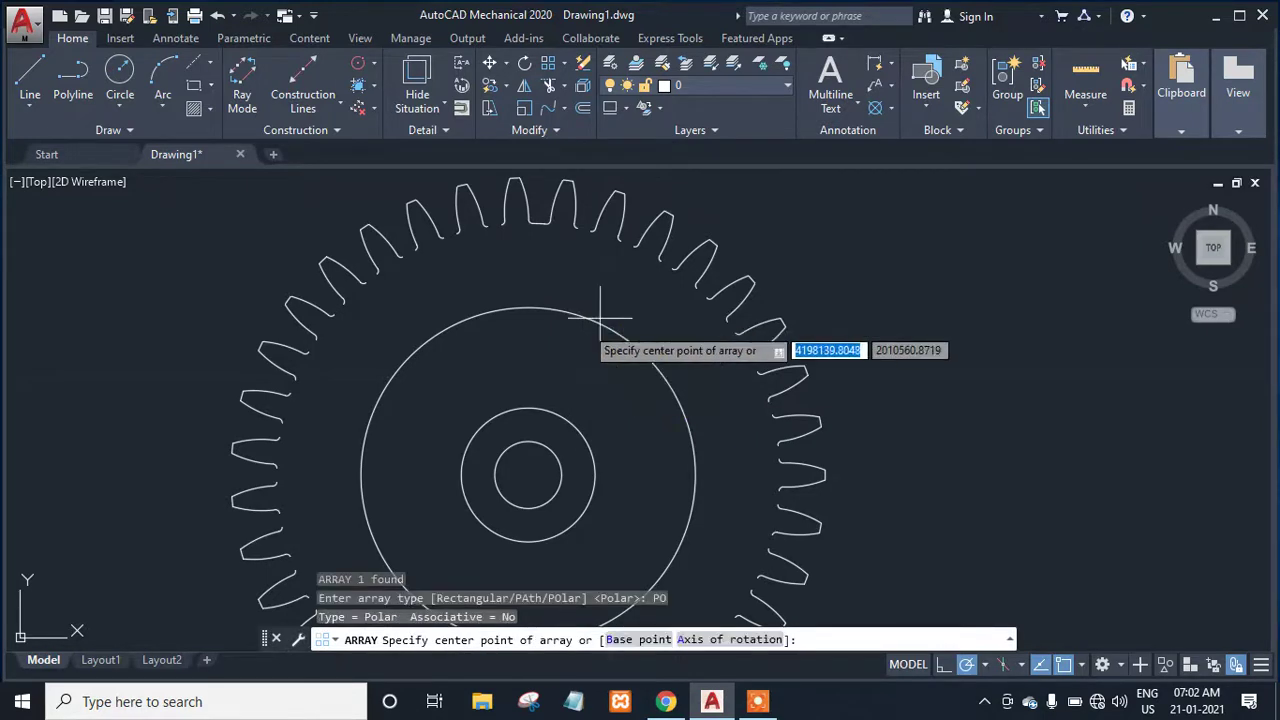
left_click(530, 472)
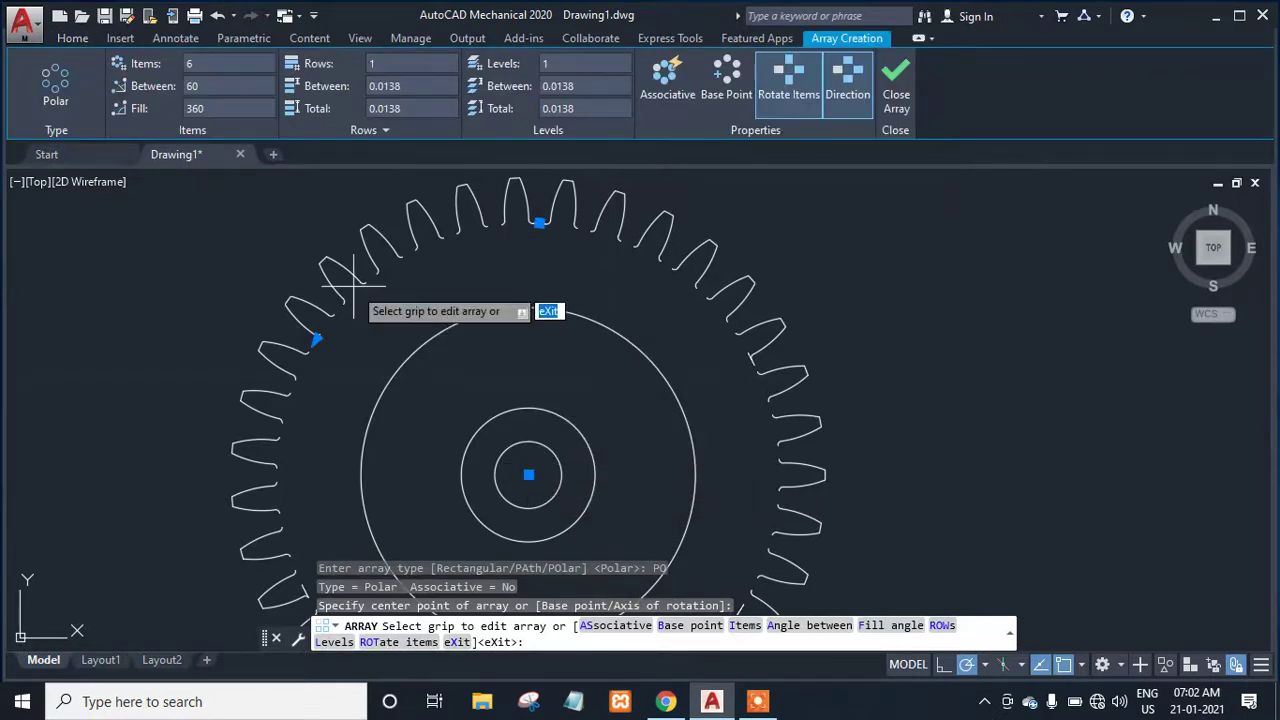
left_click(190, 62)
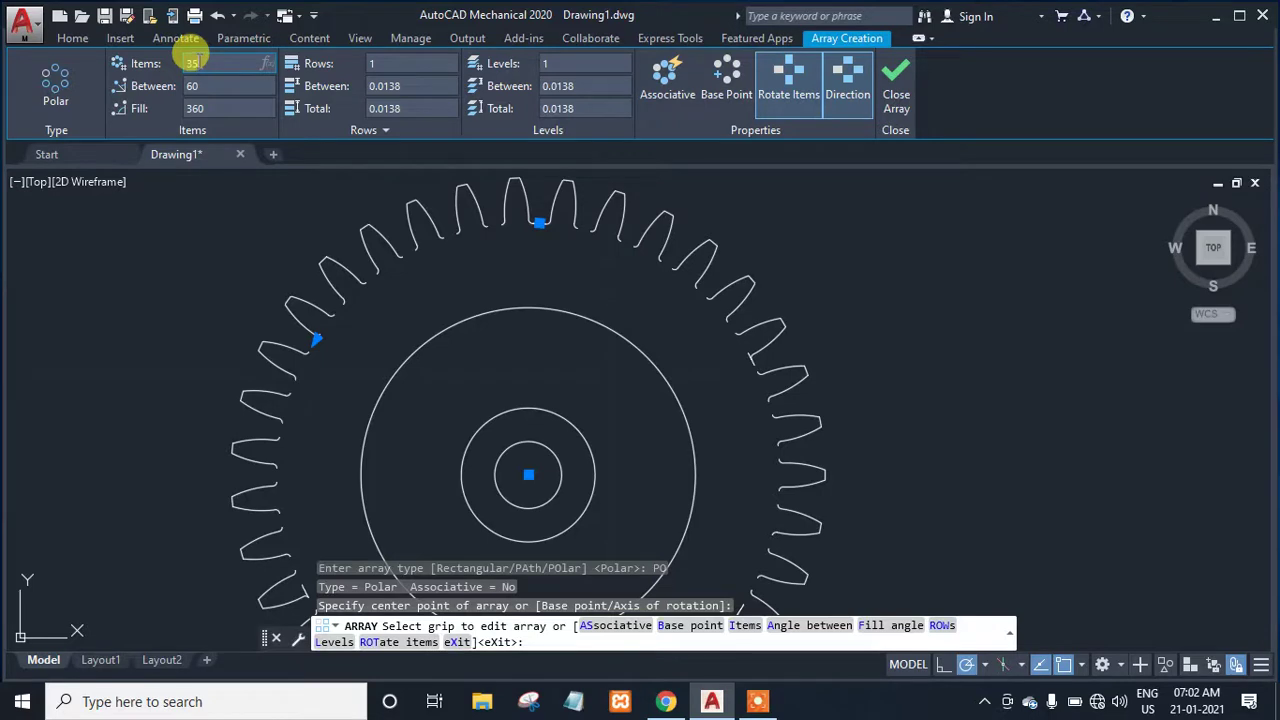
type("35")
key("Return")
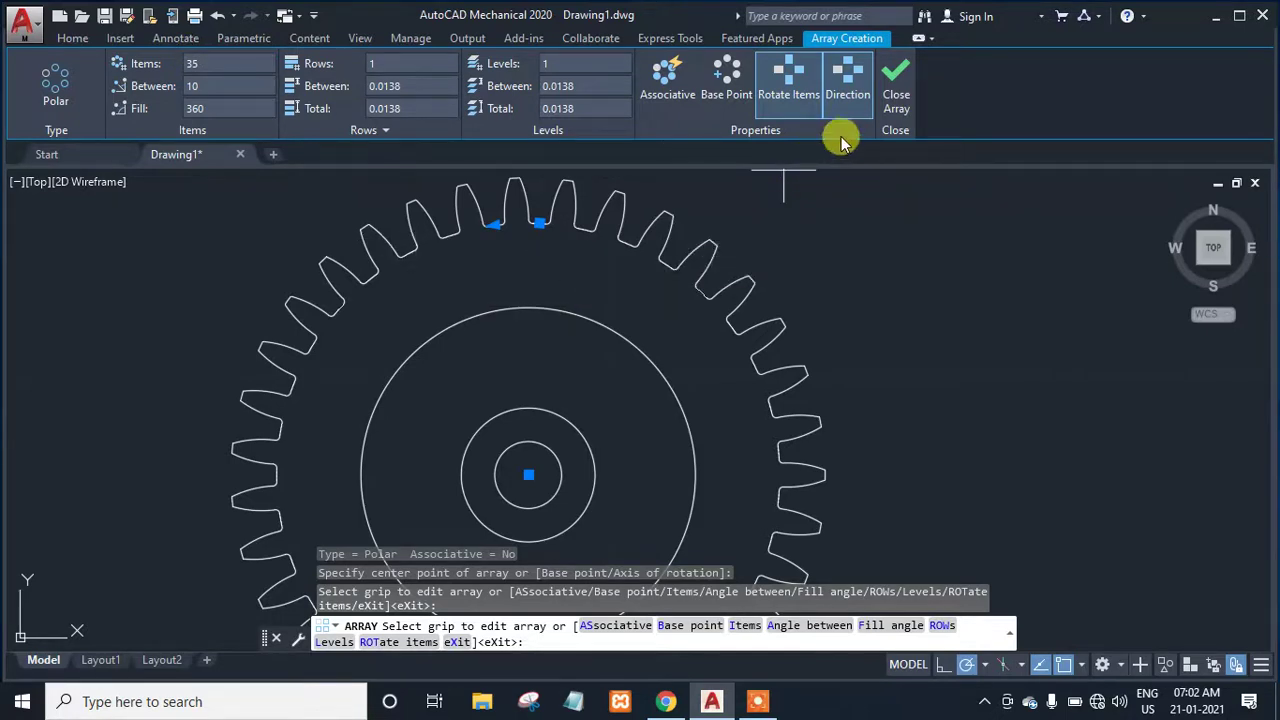
left_click(896, 98)
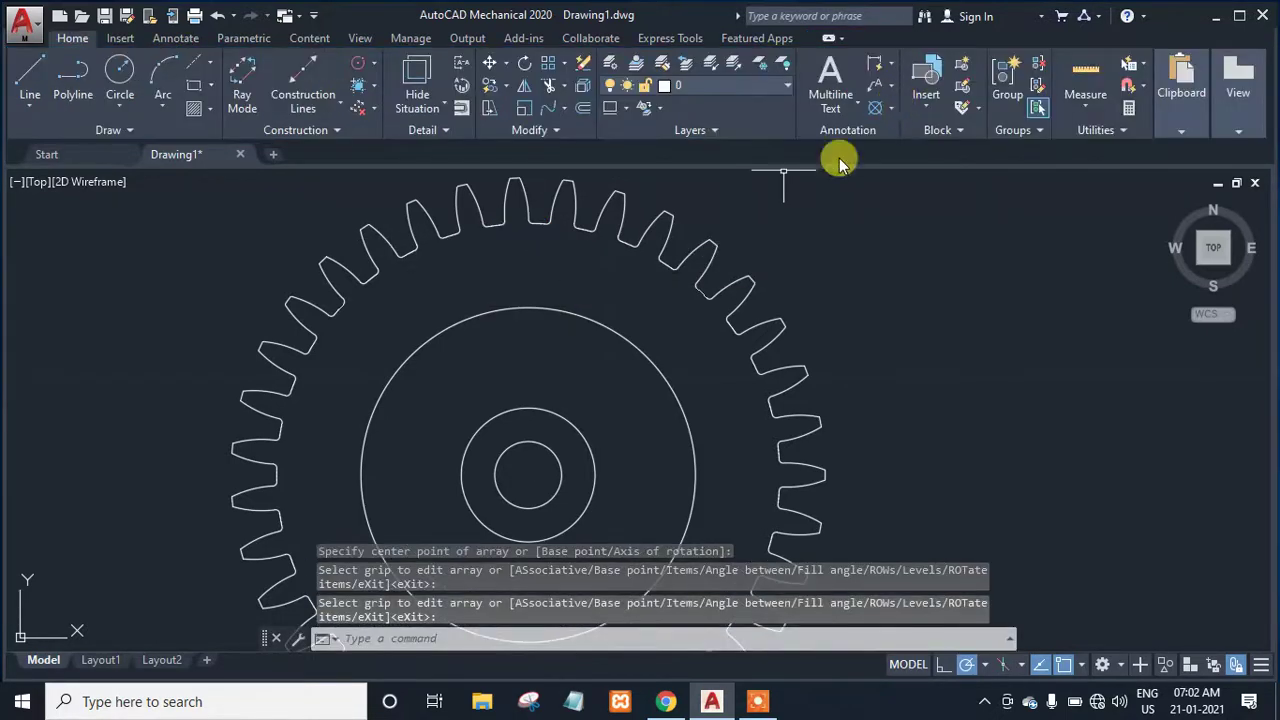
Switch the viewport to the SW Isometric view with the Realistic visual style.
scroll(663, 375, "down", 4)
scroll(663, 375, "up", 2)
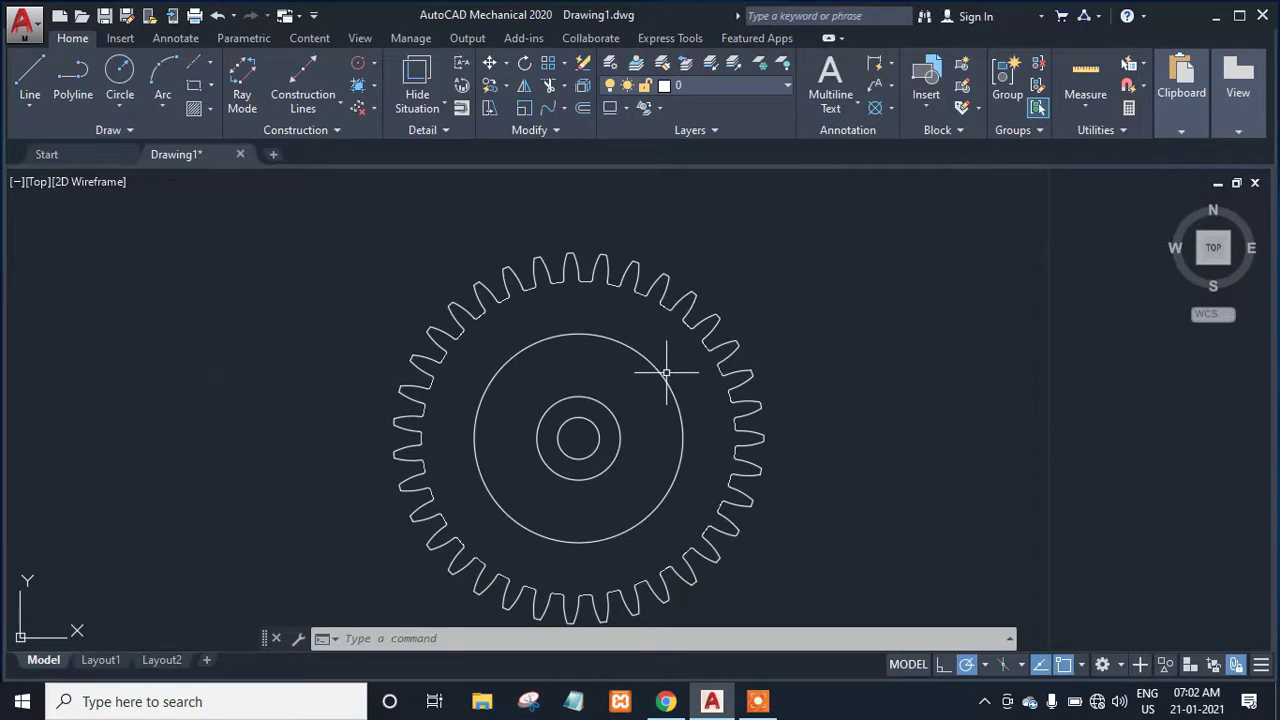
key("Escape")
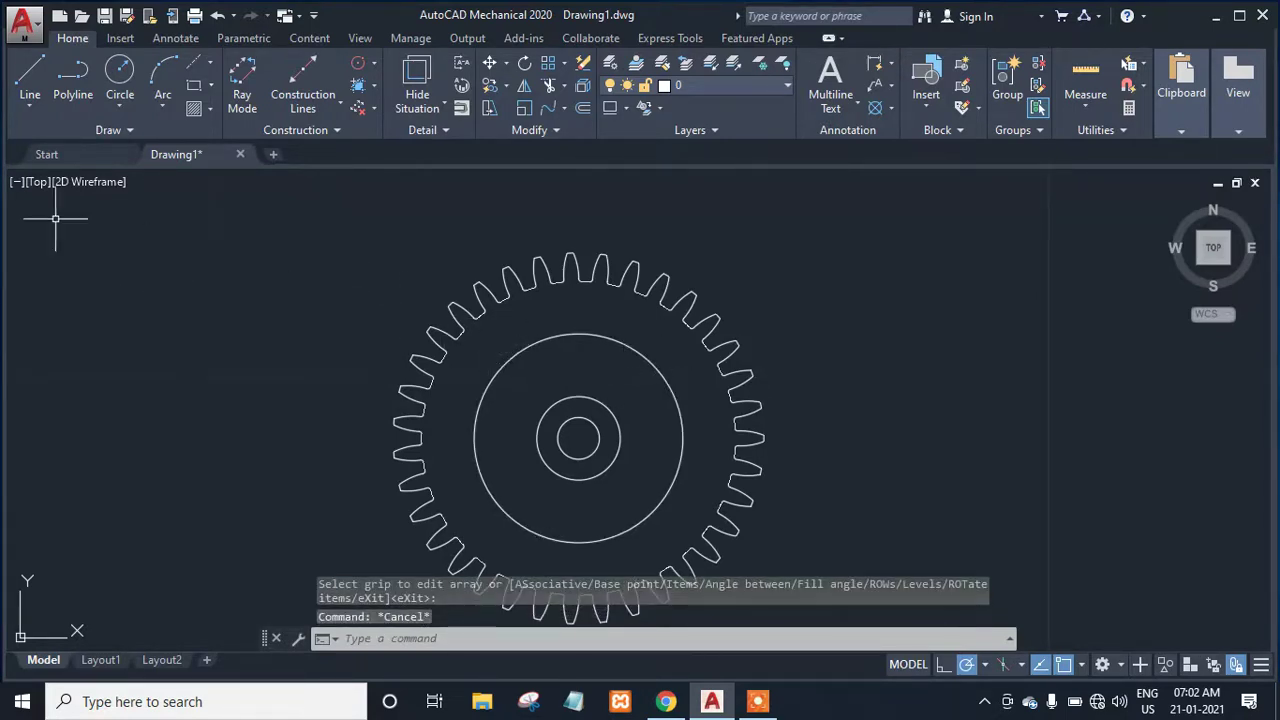
left_click(36, 183)
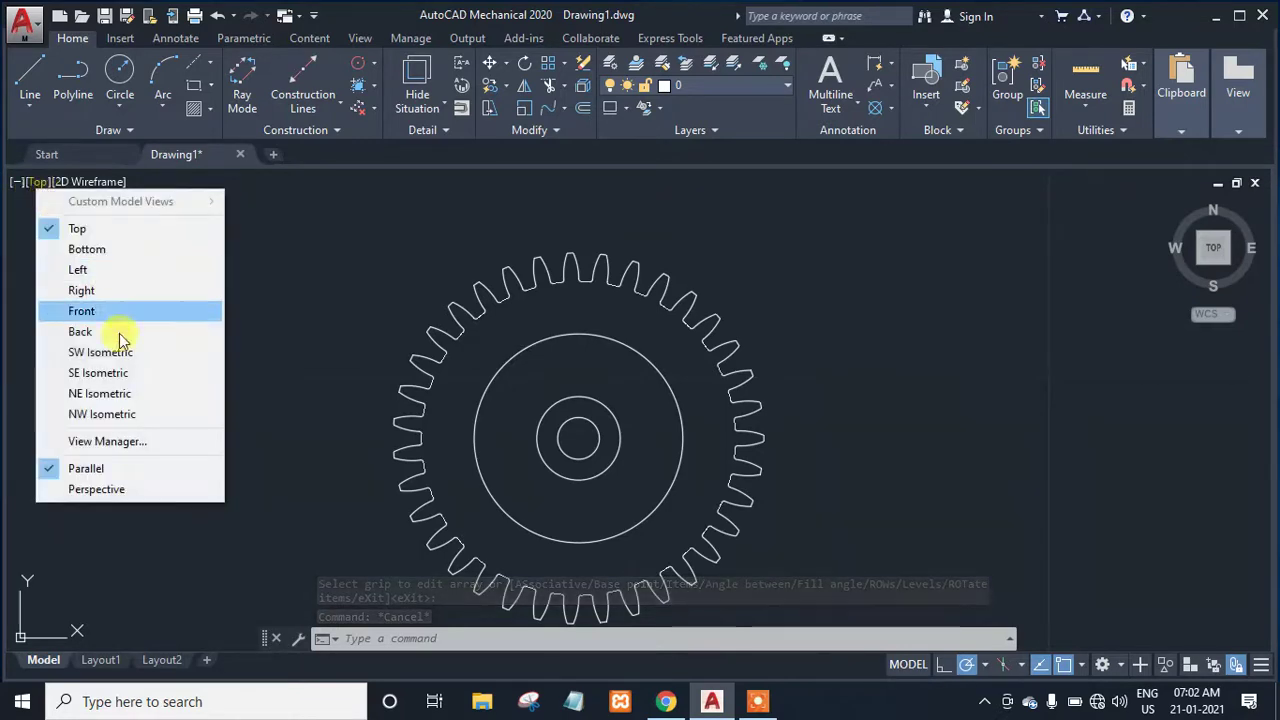
left_click(117, 352)
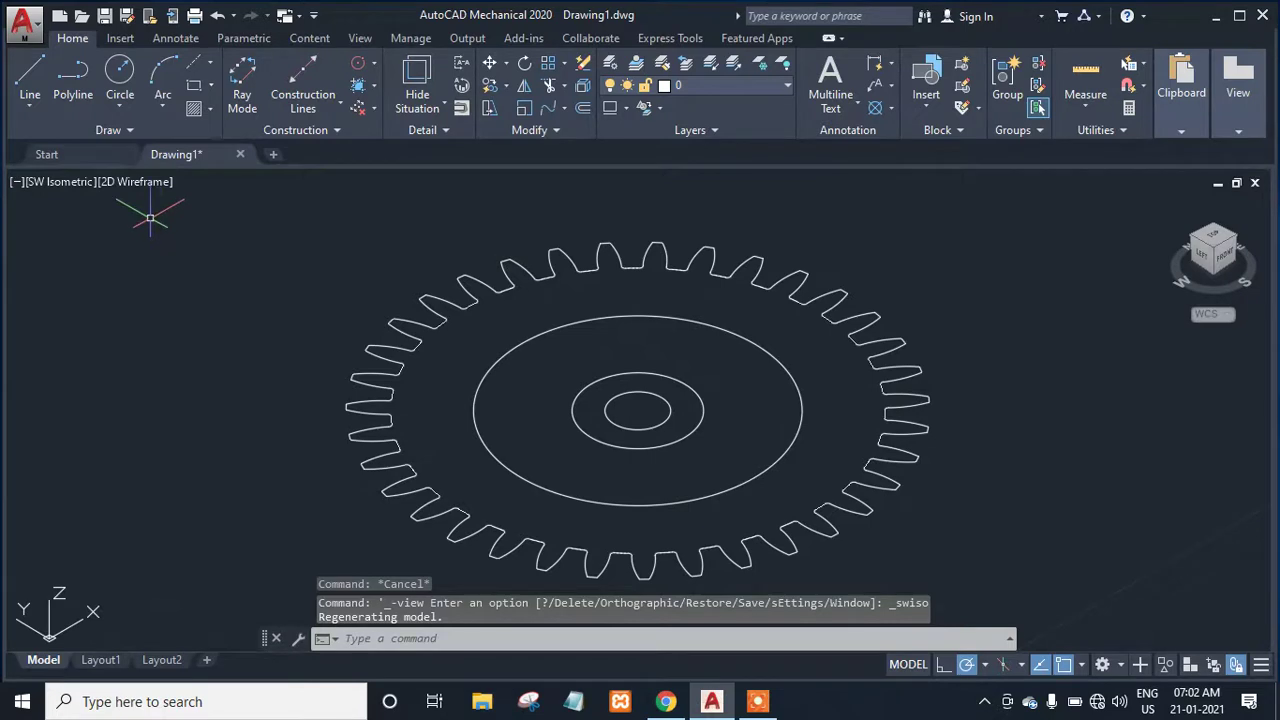
left_click(134, 185)
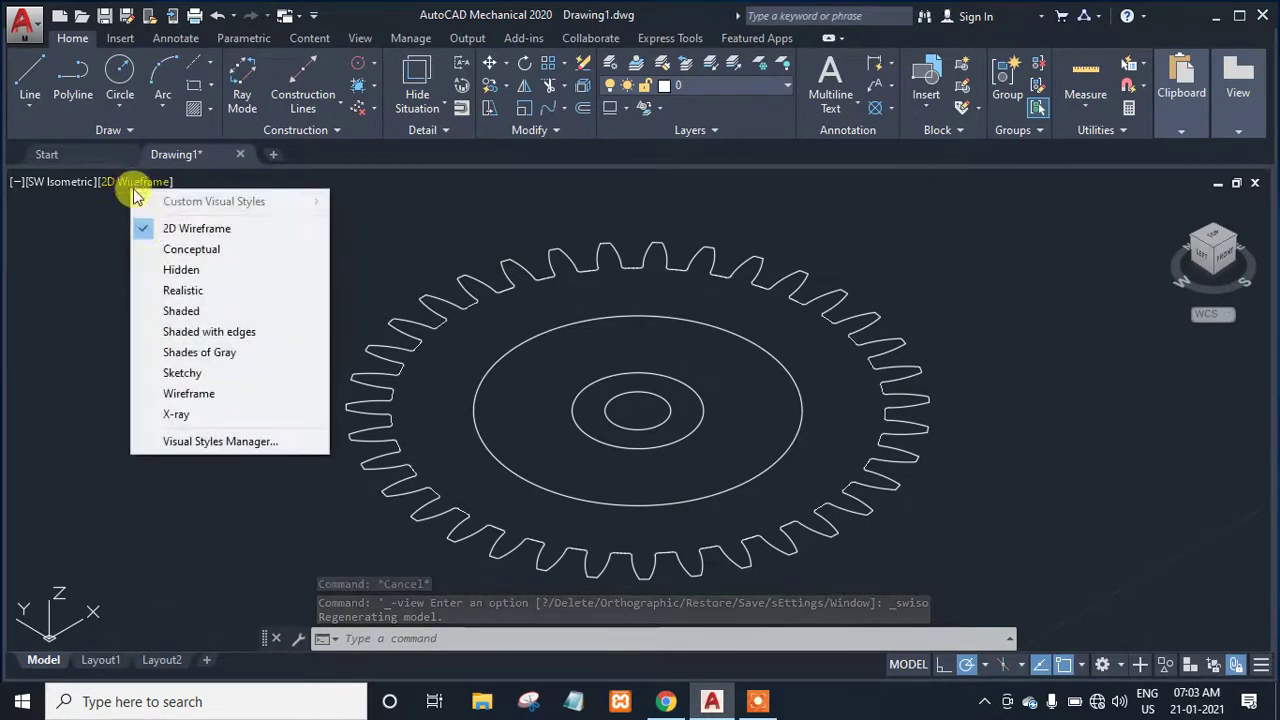
left_click(180, 290)
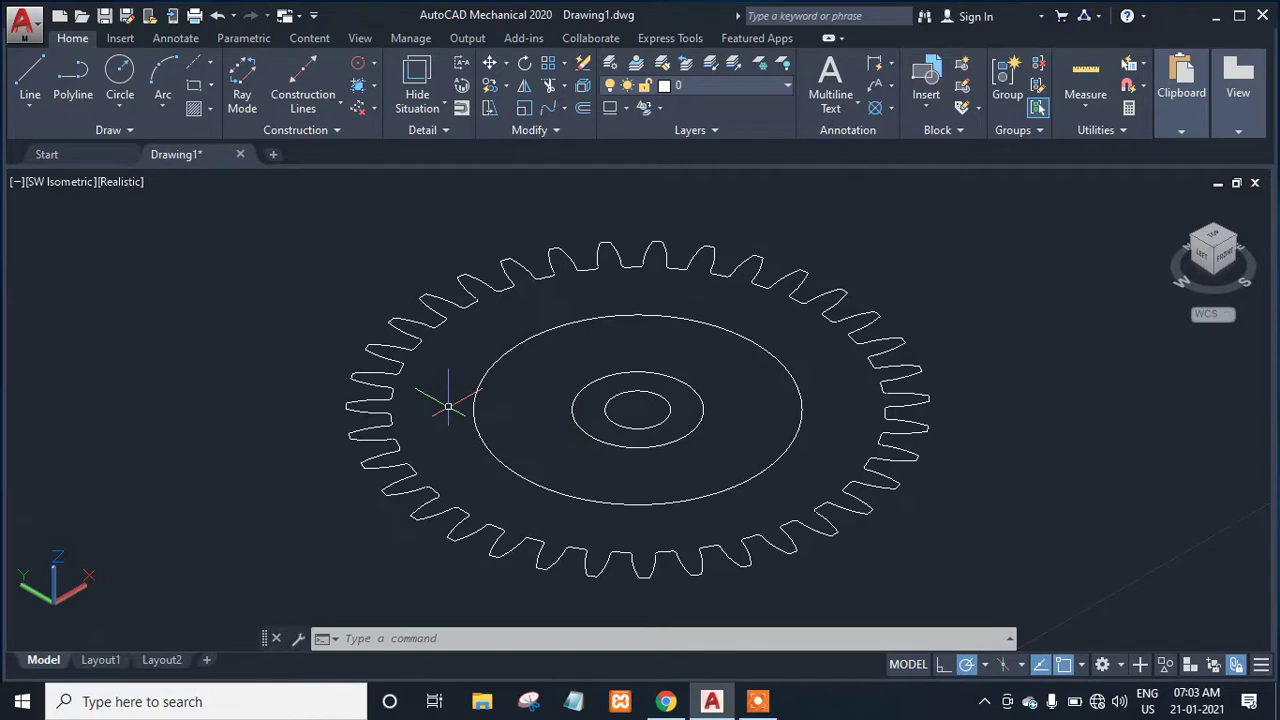
Start Presspull on the bounded area between the toothed gear outline and the largest inner circle.
type("press")
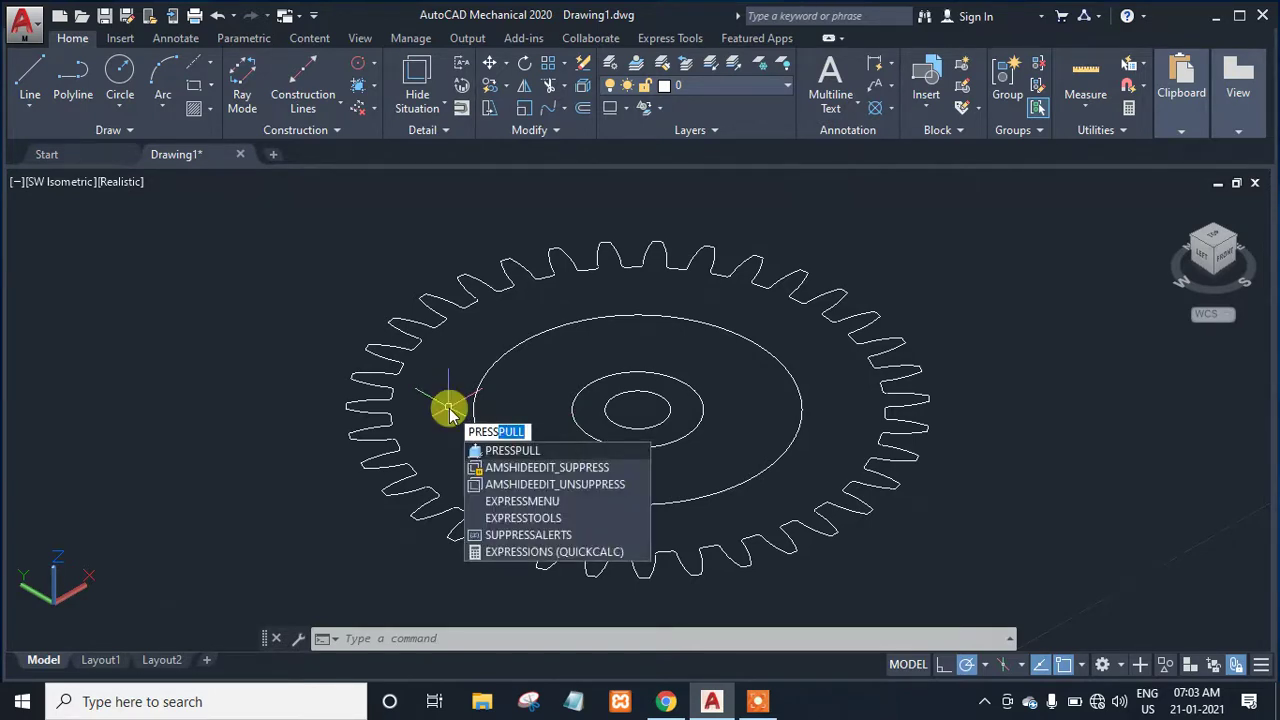
left_click(510, 452)
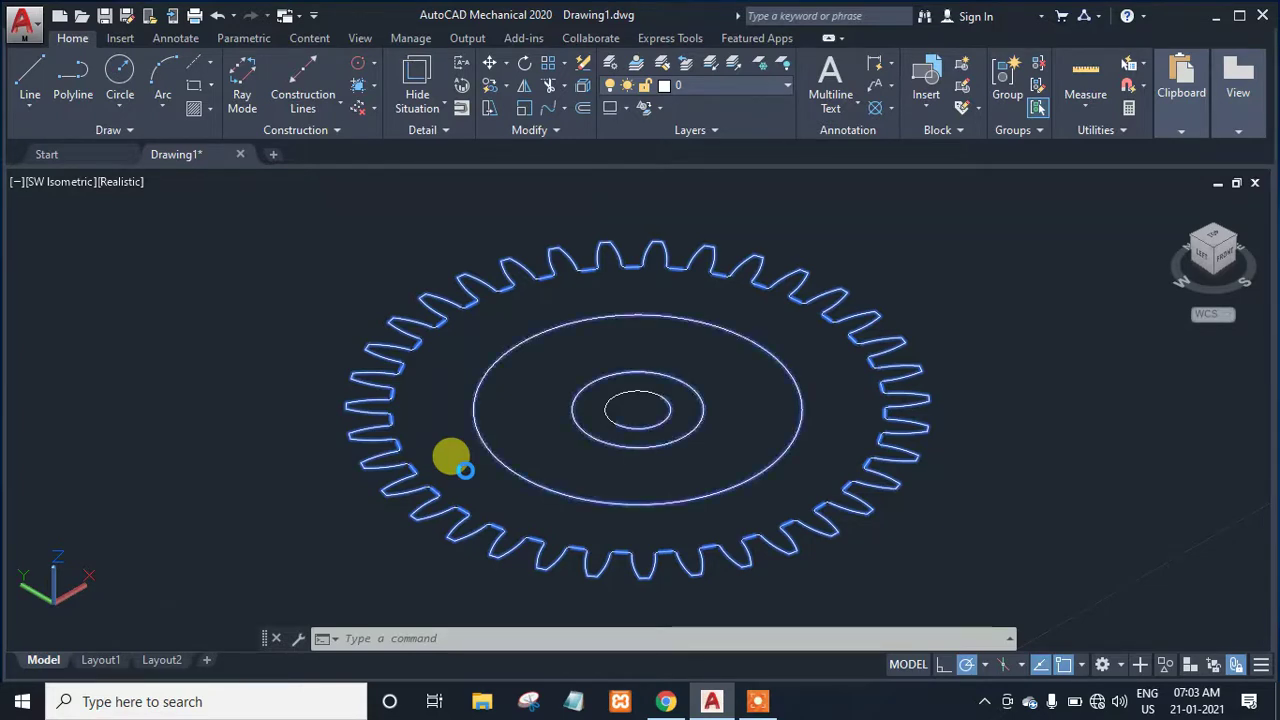
key("ctrl+shift+e")
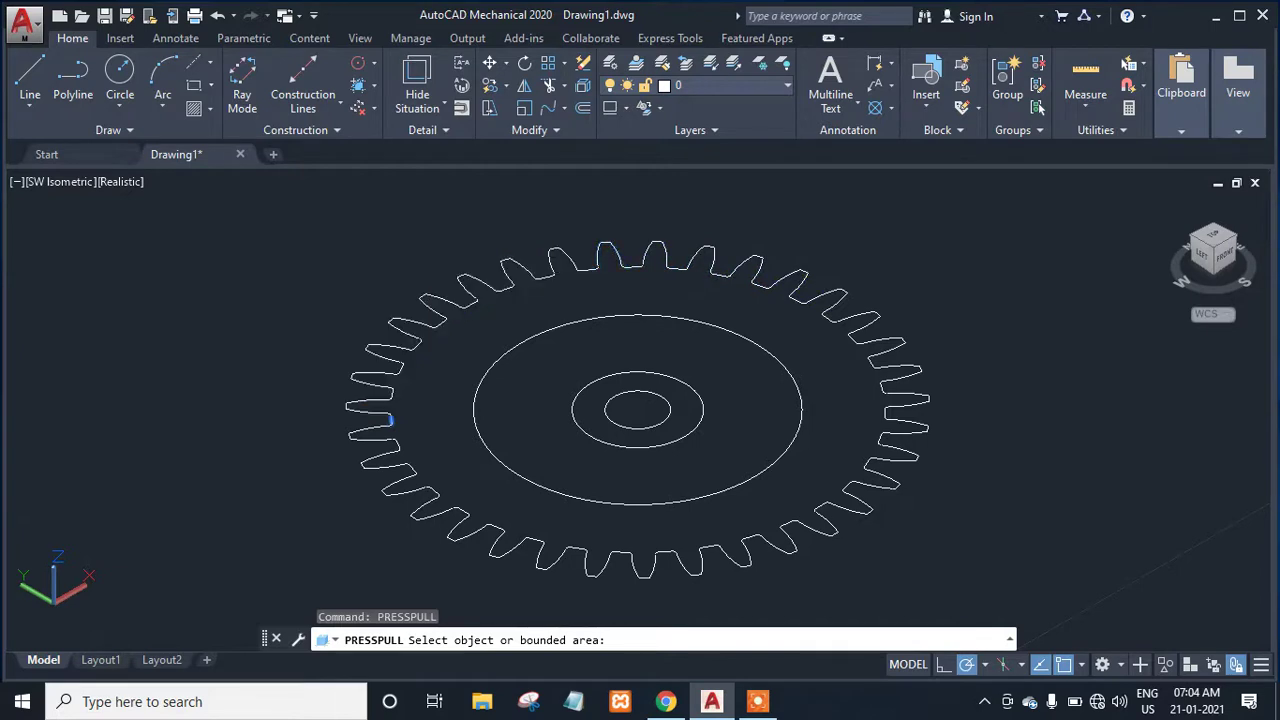
left_click(358, 252)
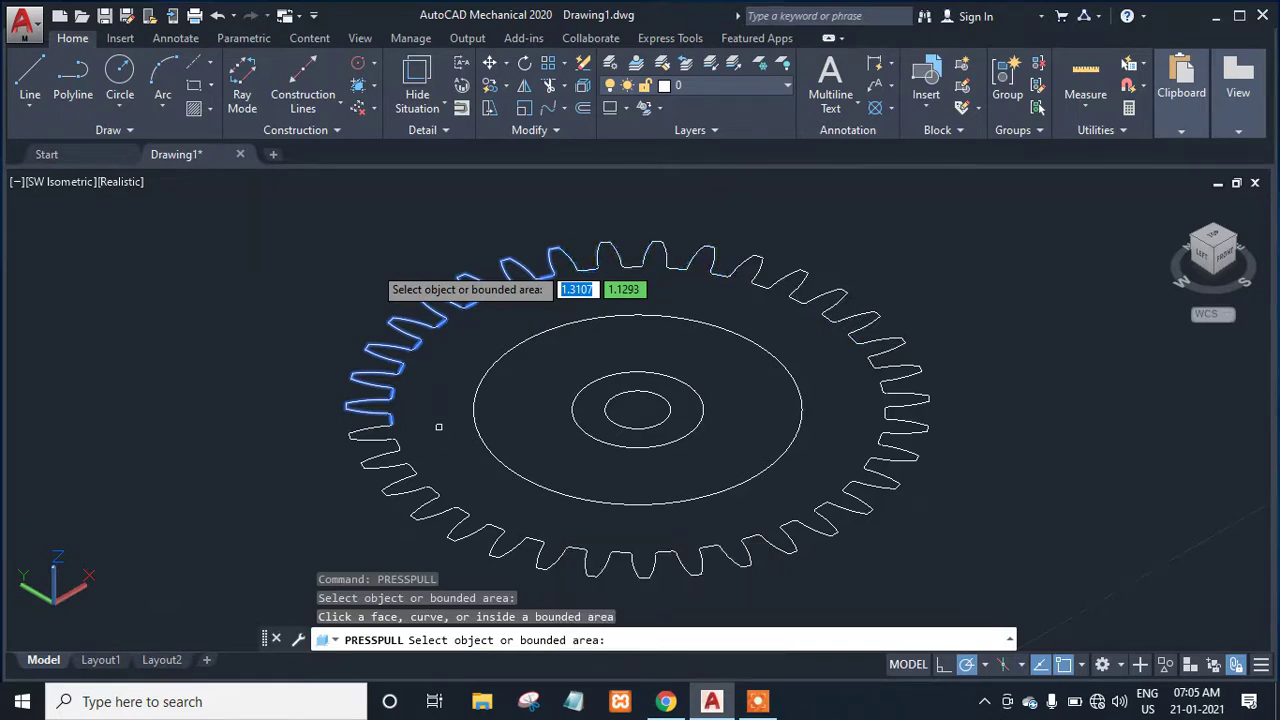
left_click(740, 706)
mouse_move(745, 704)
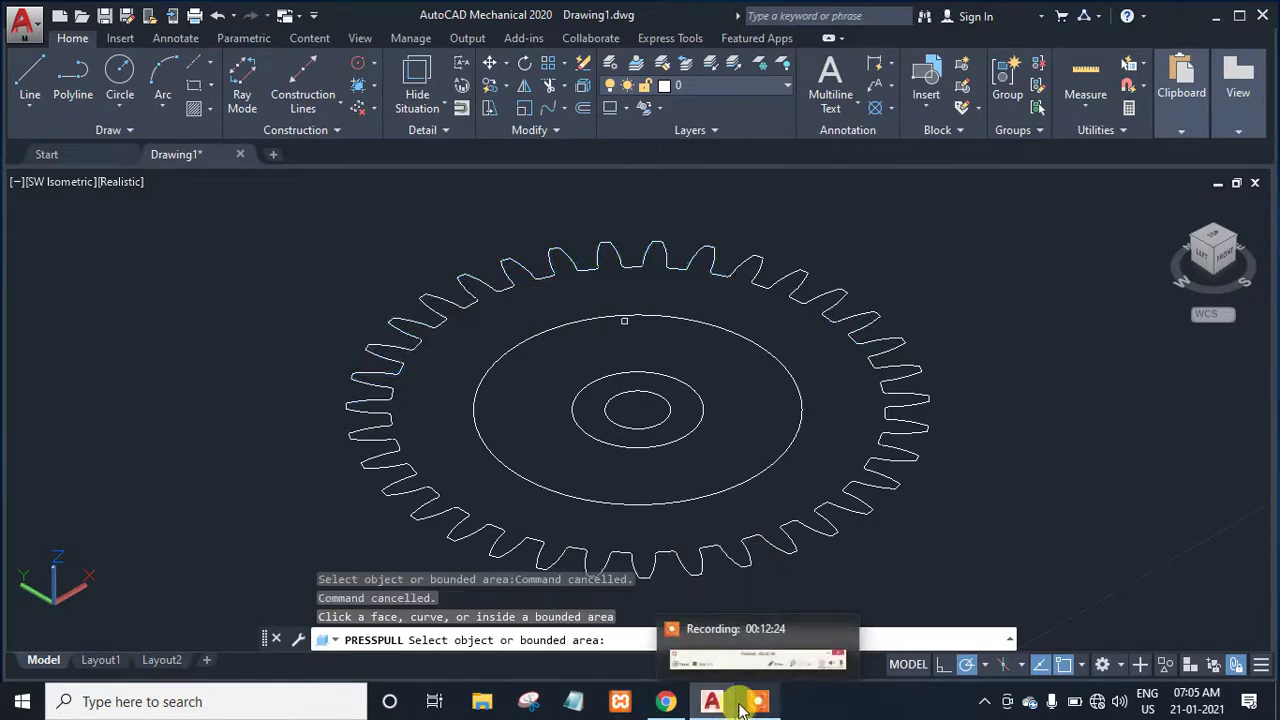
left_click(728, 651)
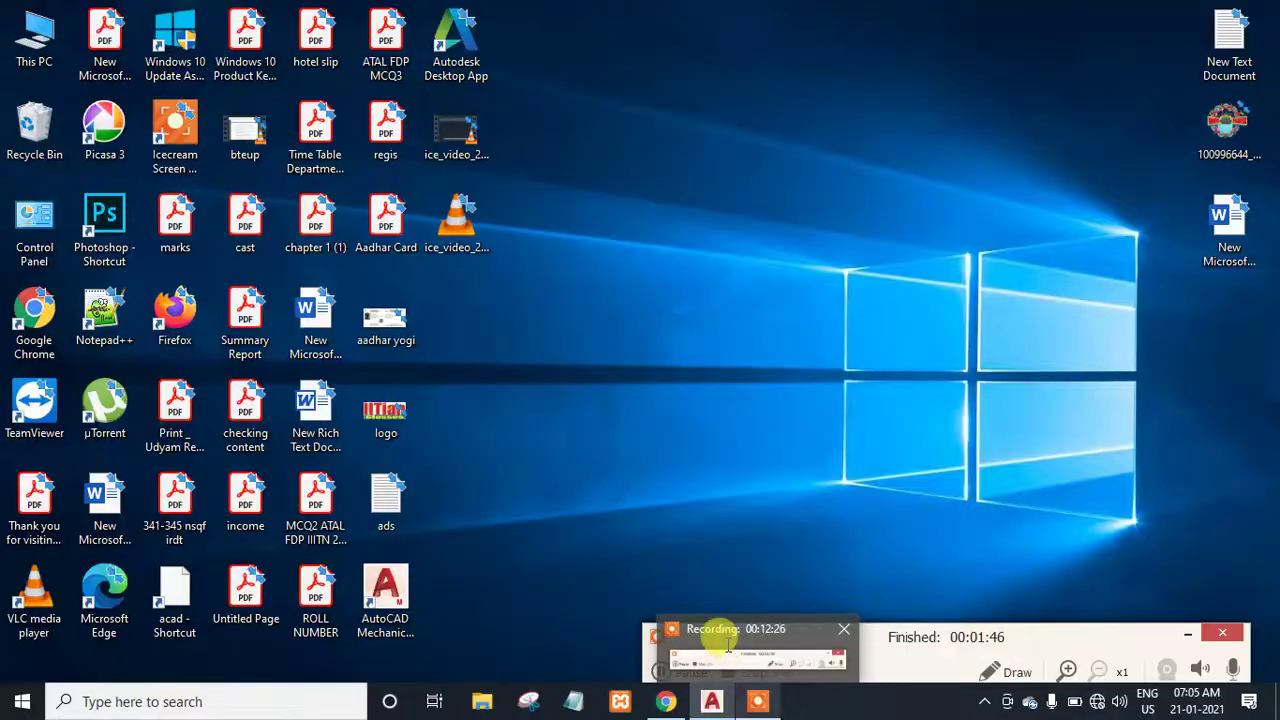
left_click(688, 675)
left_click(690, 677)
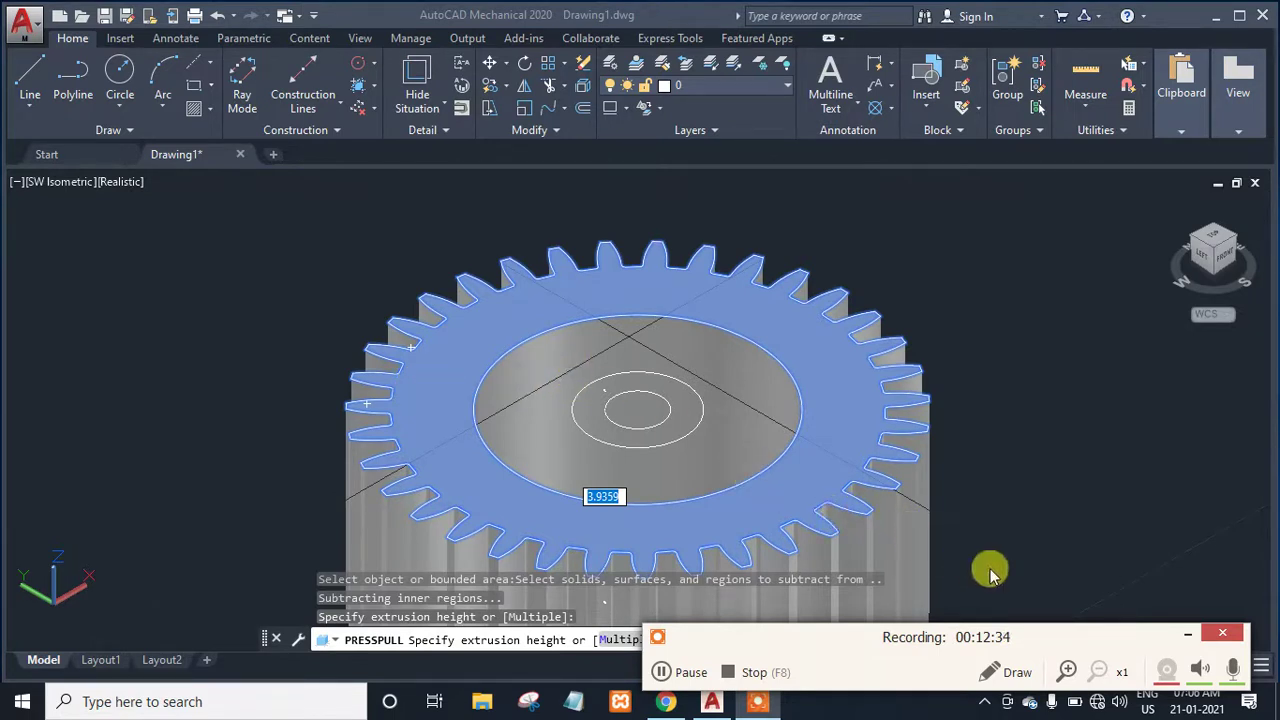
left_click(1187, 633)
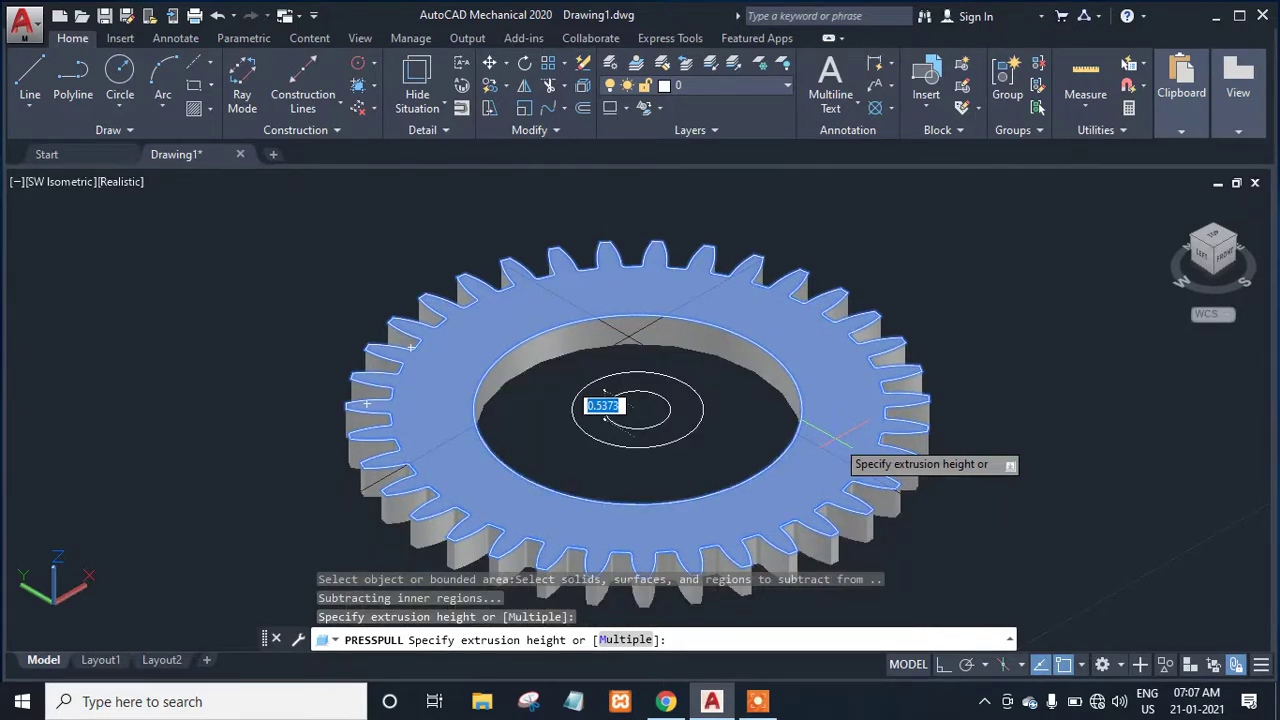
Set the extrusion height of the toothed outer ring to 2.
type("2")
key("Return")
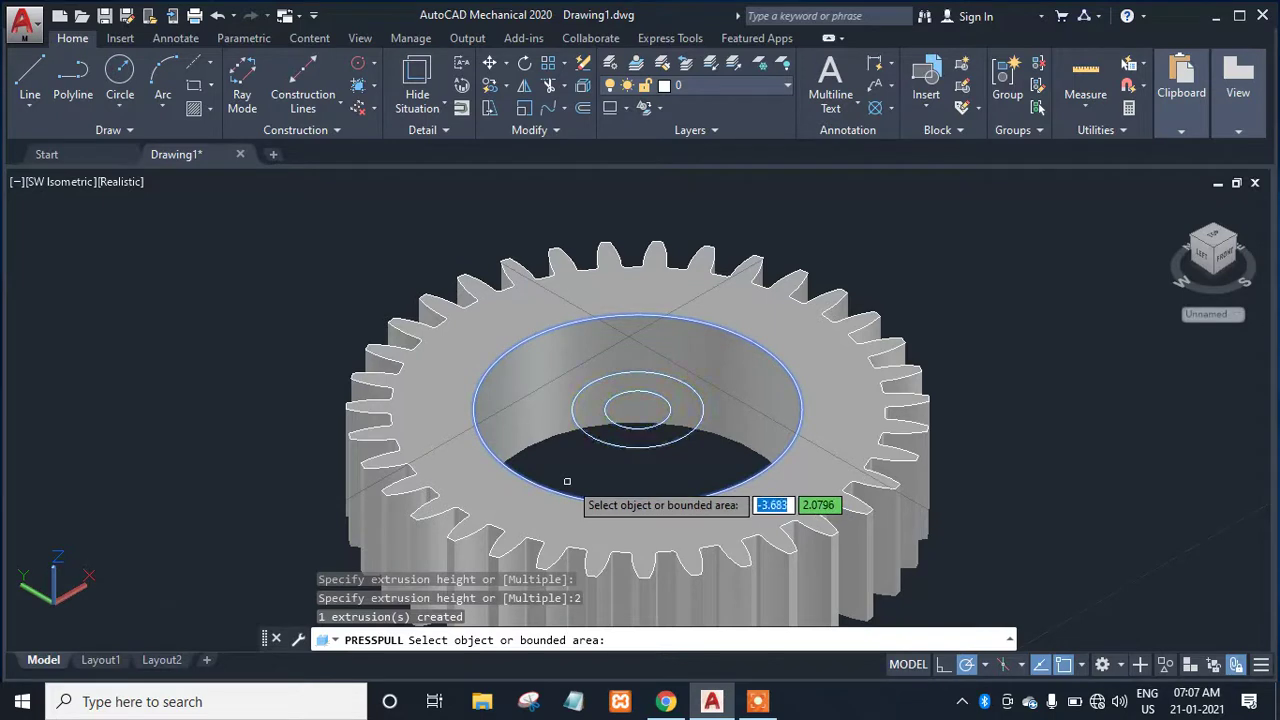
Presspull the area between the largest and the middle inner circle to a height of 1.5.
left_click(588, 436)
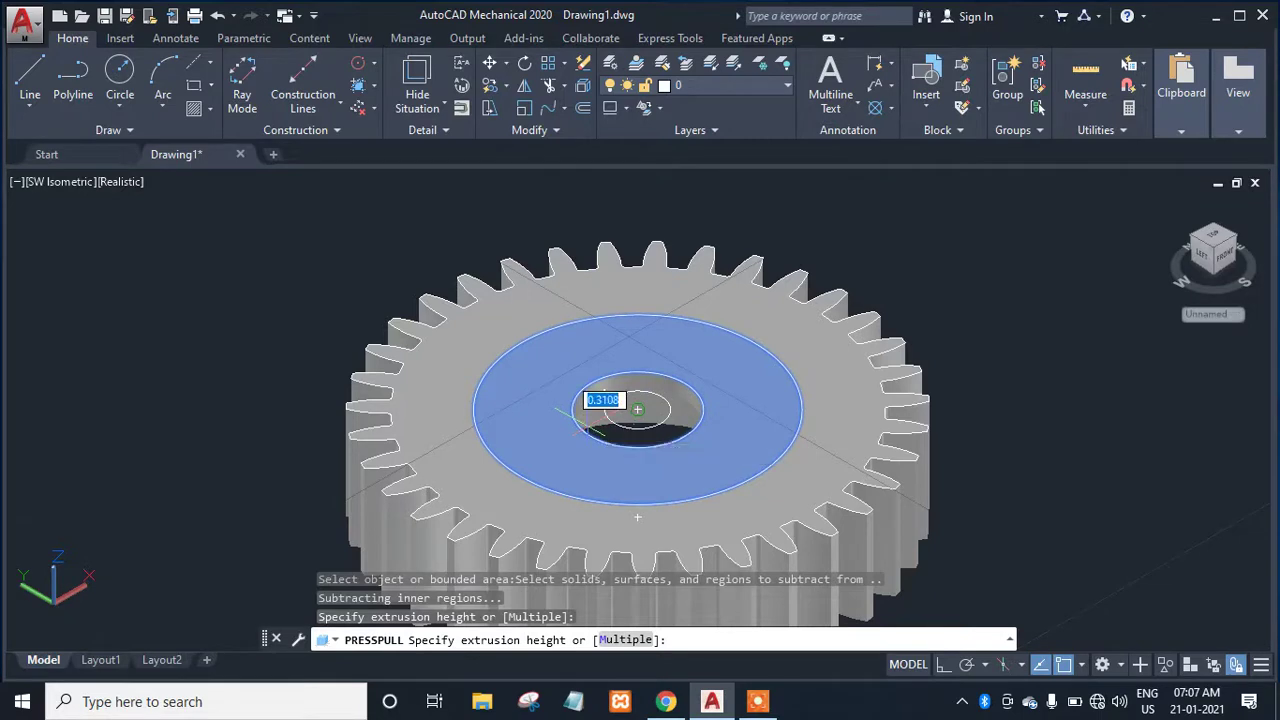
type("1.5")
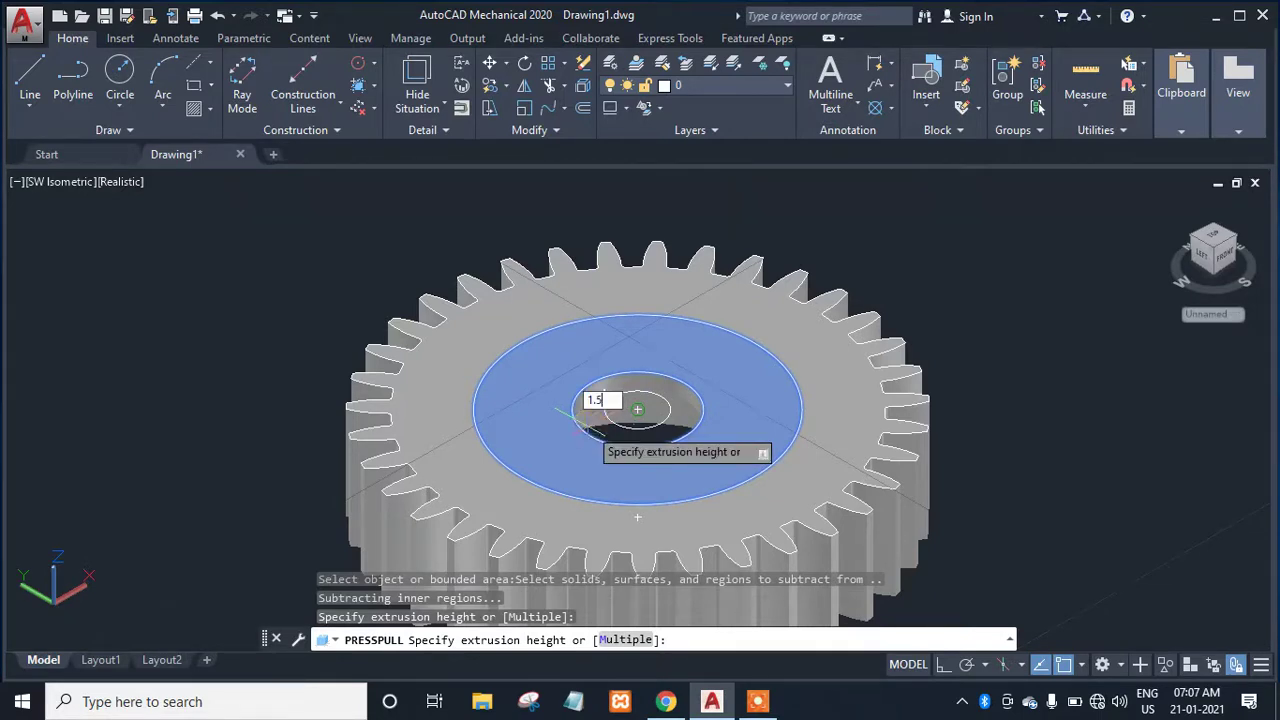
left_click(575, 414)
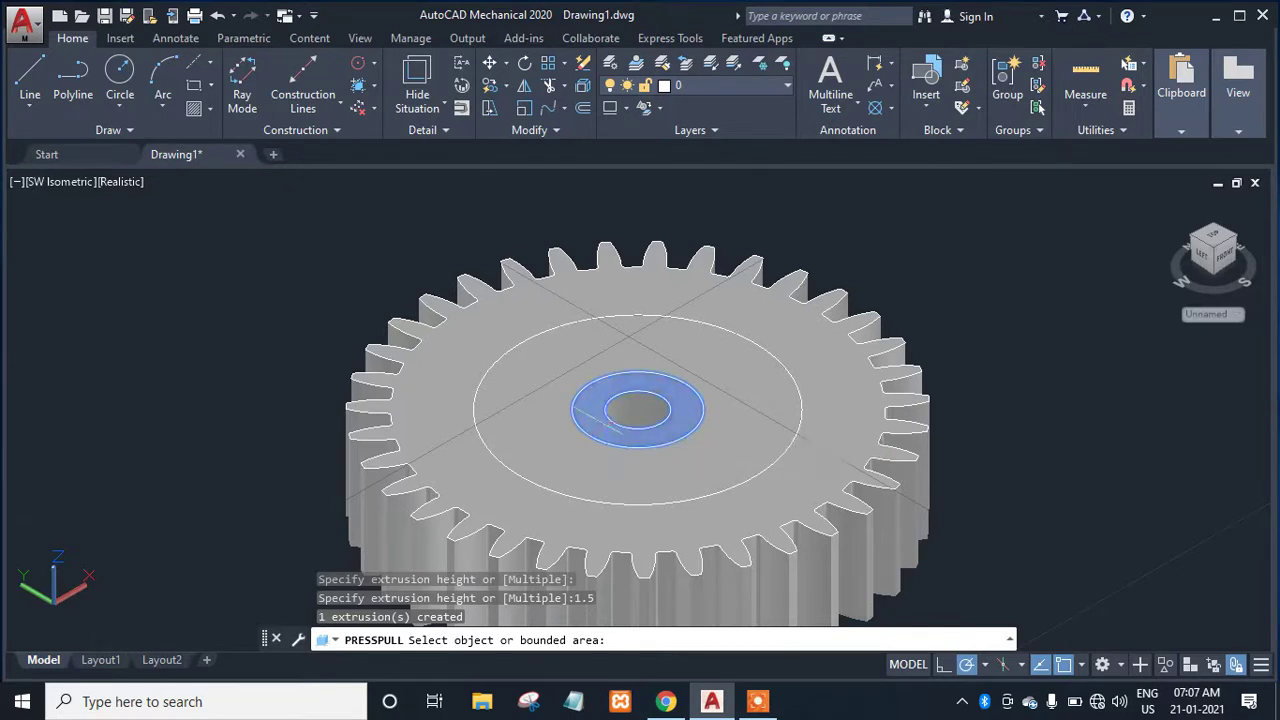
Presspull the area between the middle and the smallest inner circle to a height of 3.
left_click(605, 422)
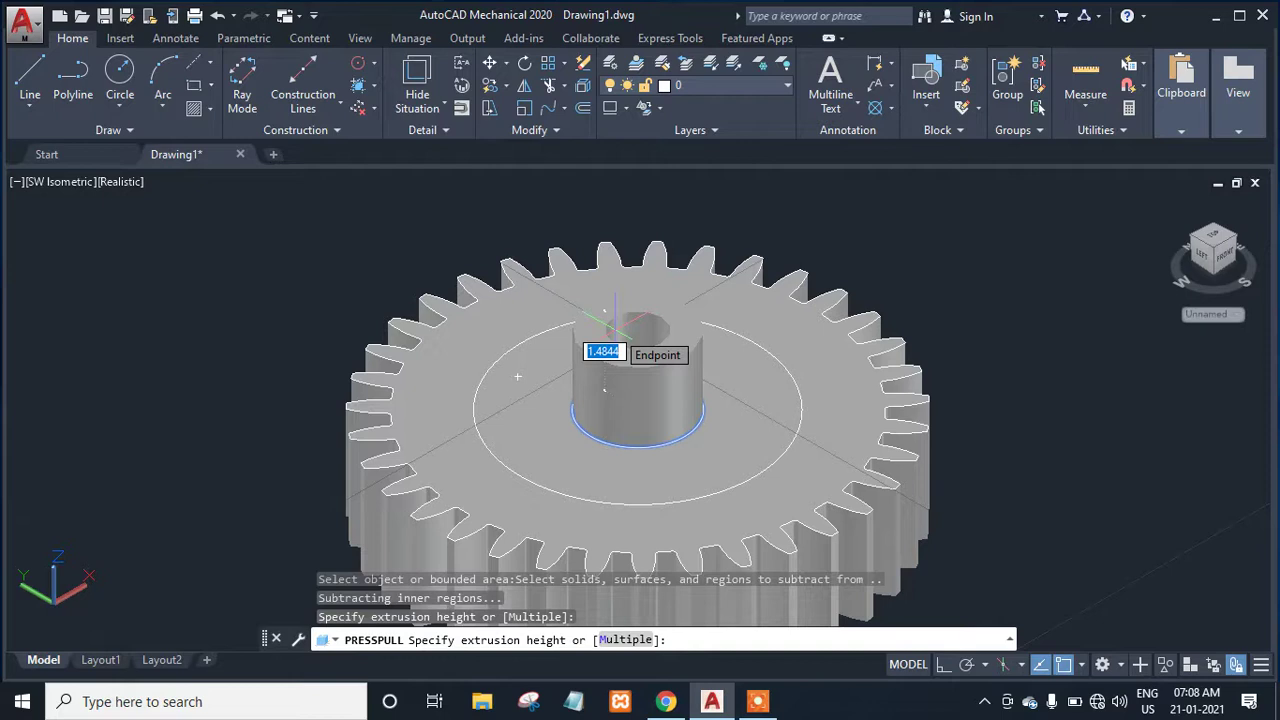
type("3")
key("Return")
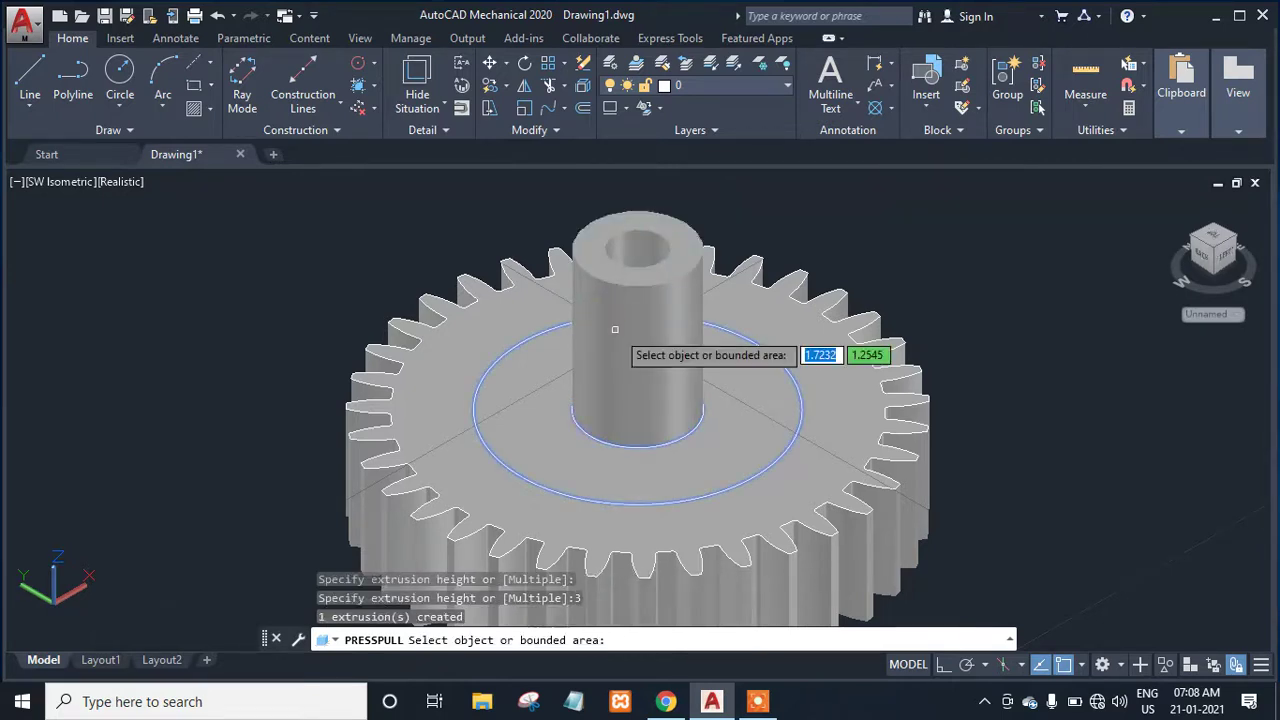
key("Escape")
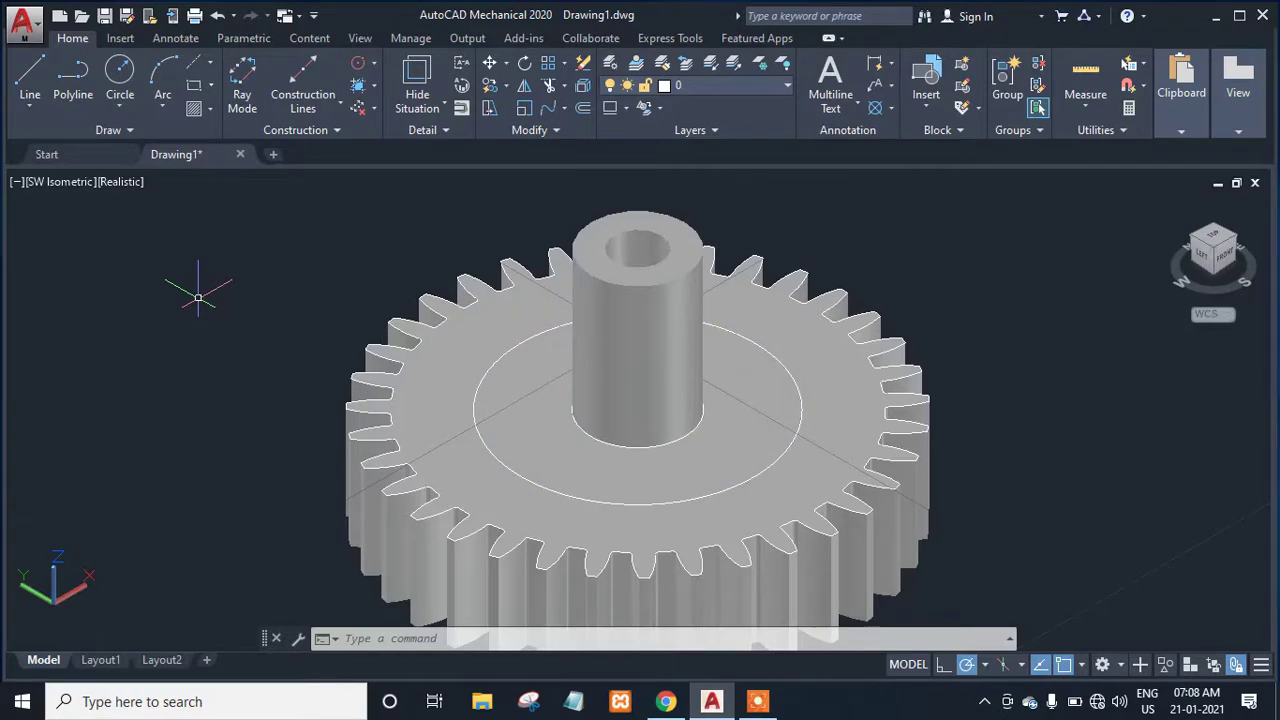
Open the Materials Browser with the MATERIALS command.
middle_click_drag(345, 348, 598, 270, "shift")
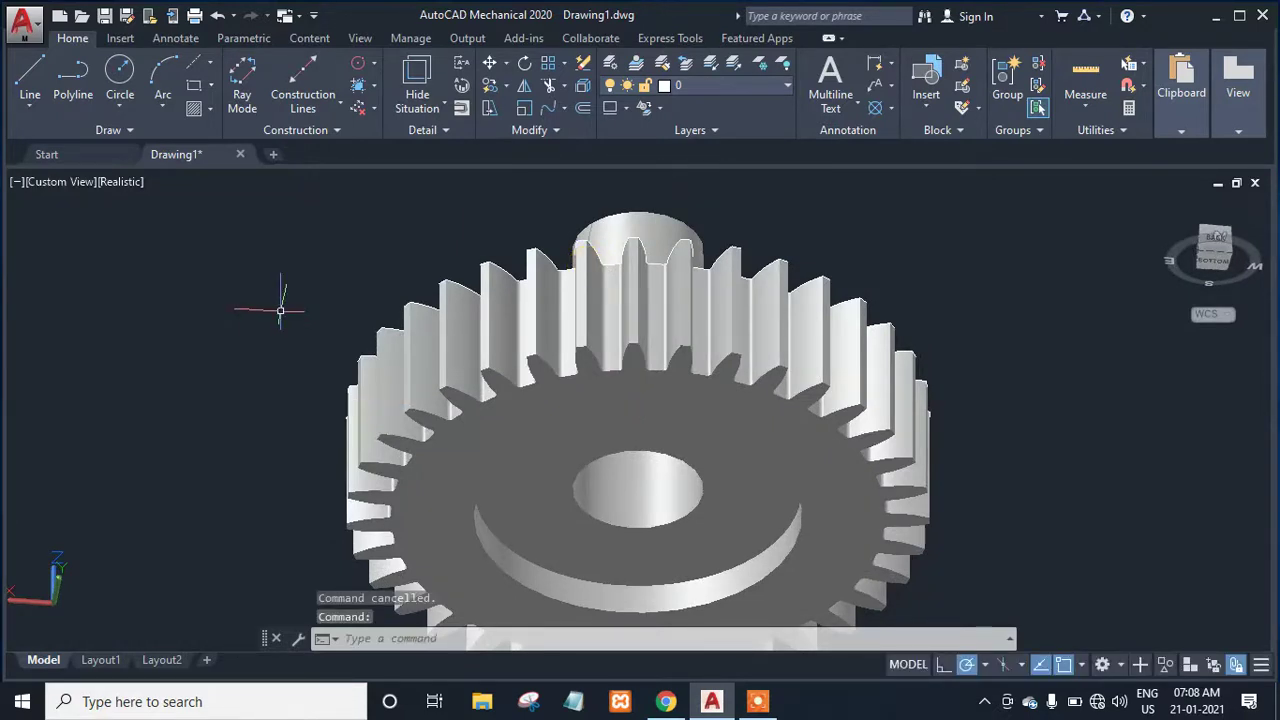
type("ma")
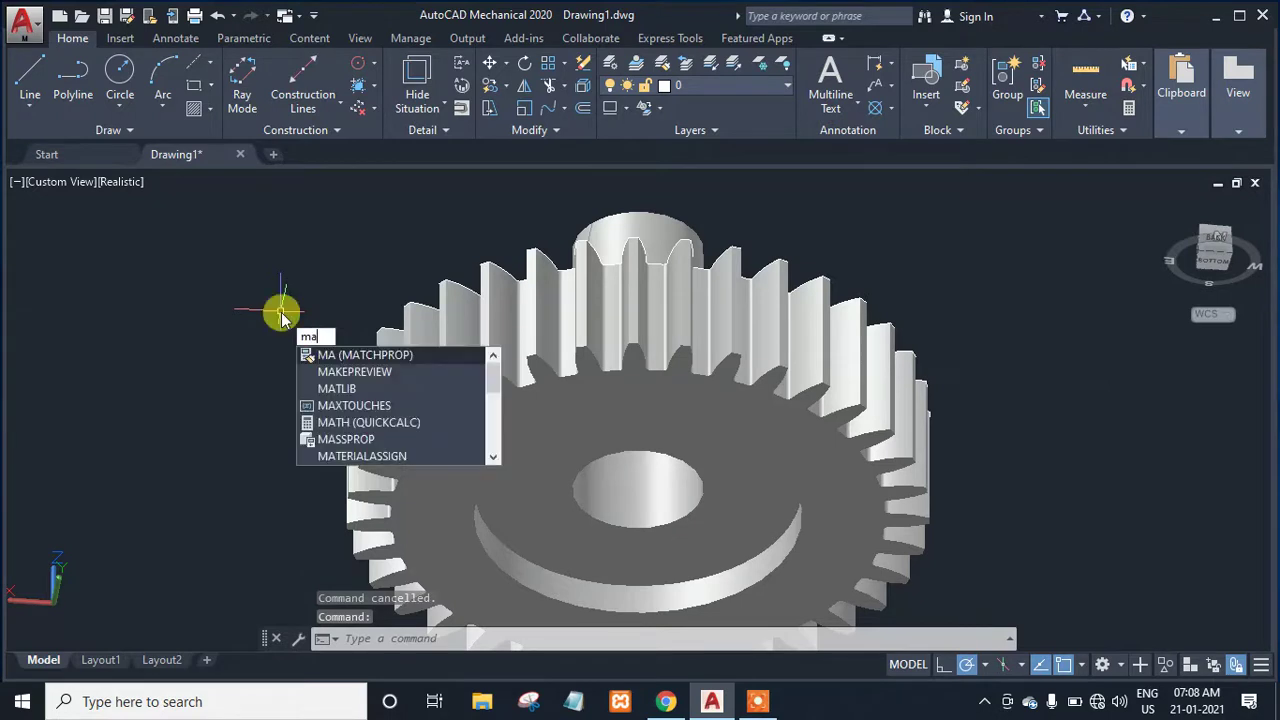
type("ter")
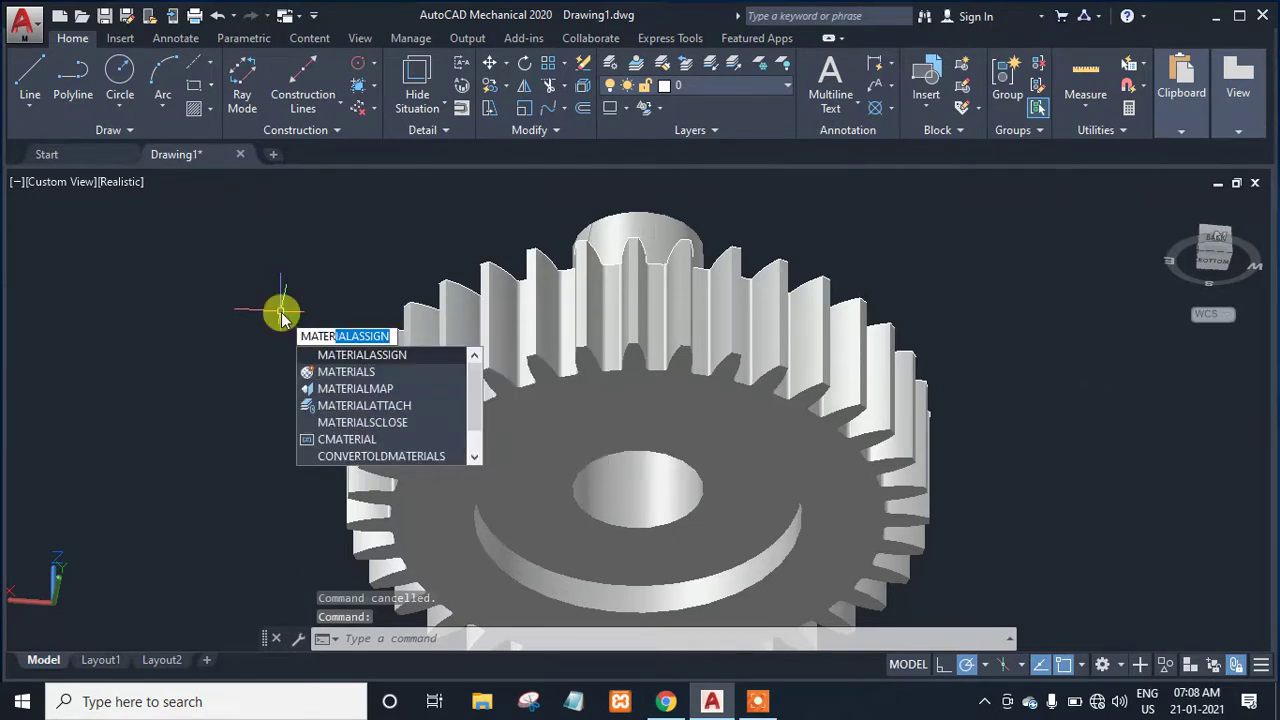
left_click(334, 371)
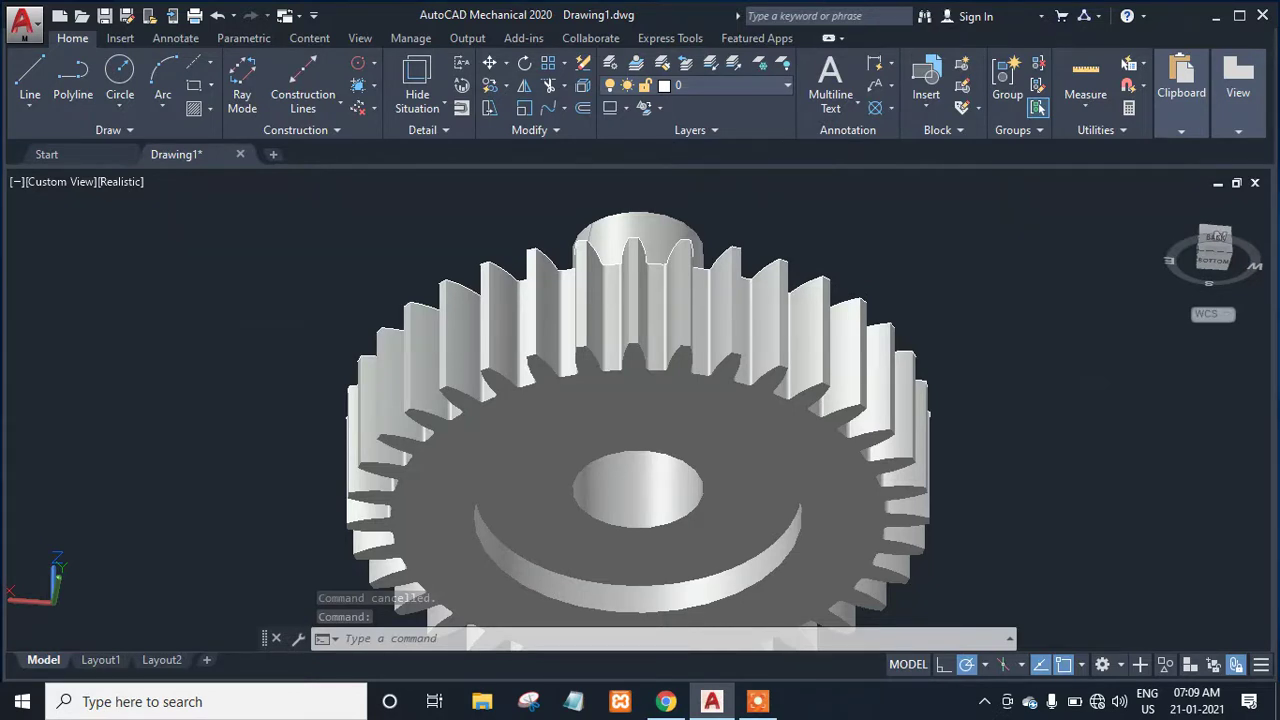
left_click(321, 356)
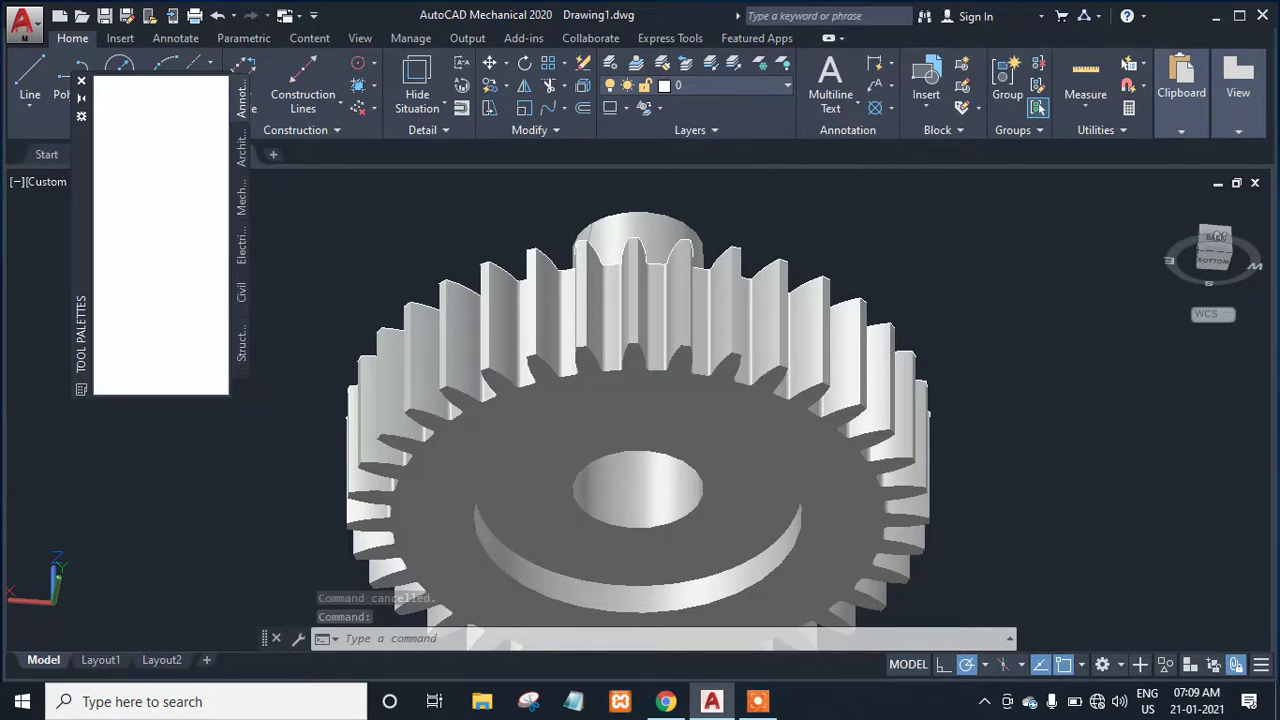
left_click(757, 703)
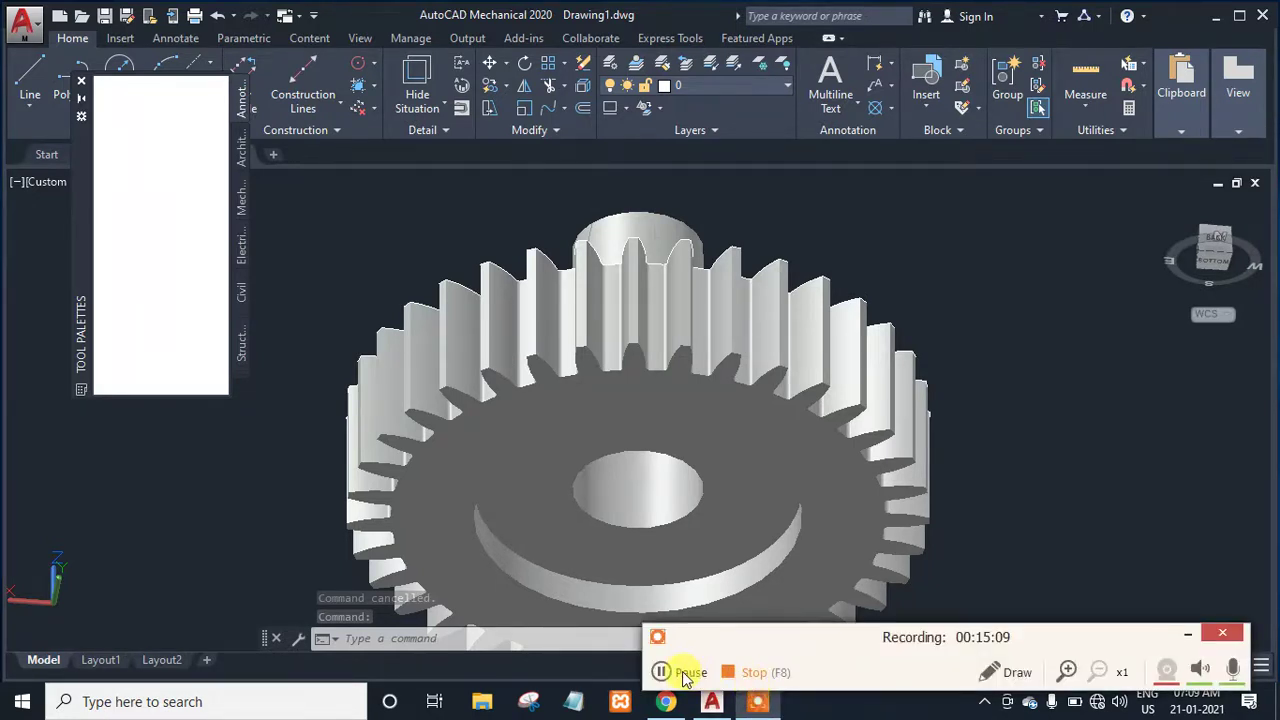
left_click(661, 672)
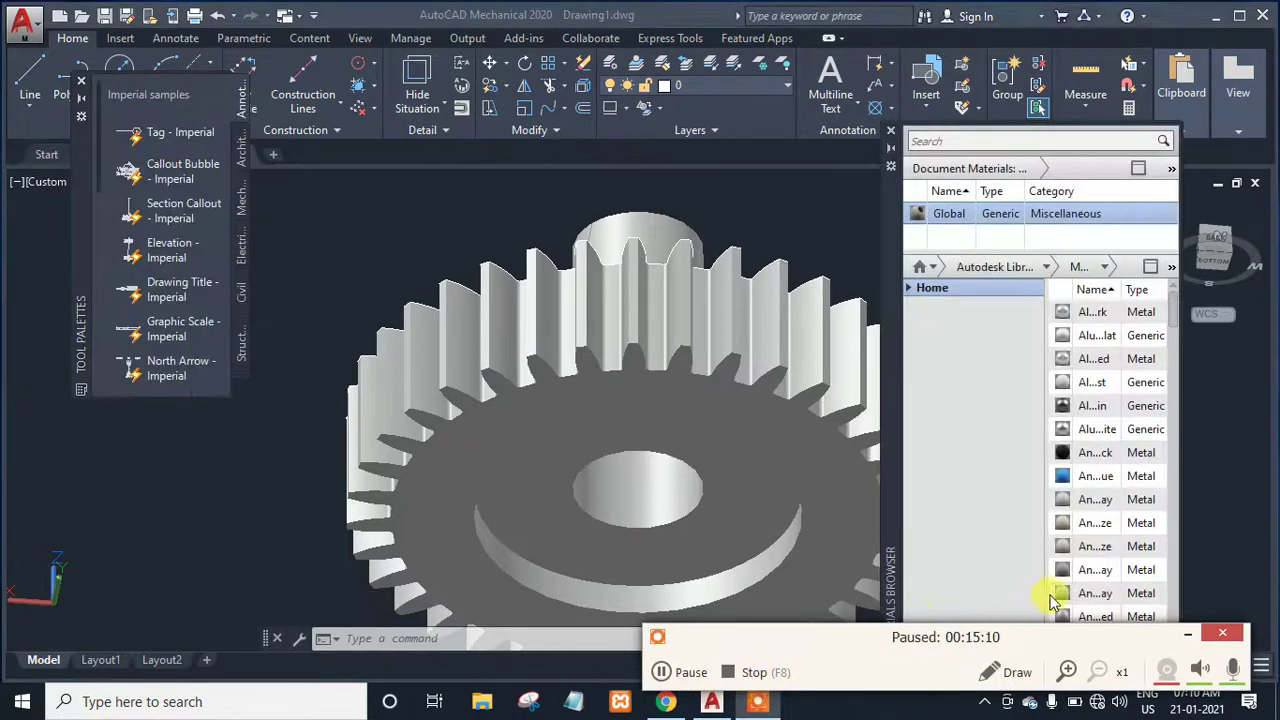
left_click(1186, 634)
key("ctrl+a")
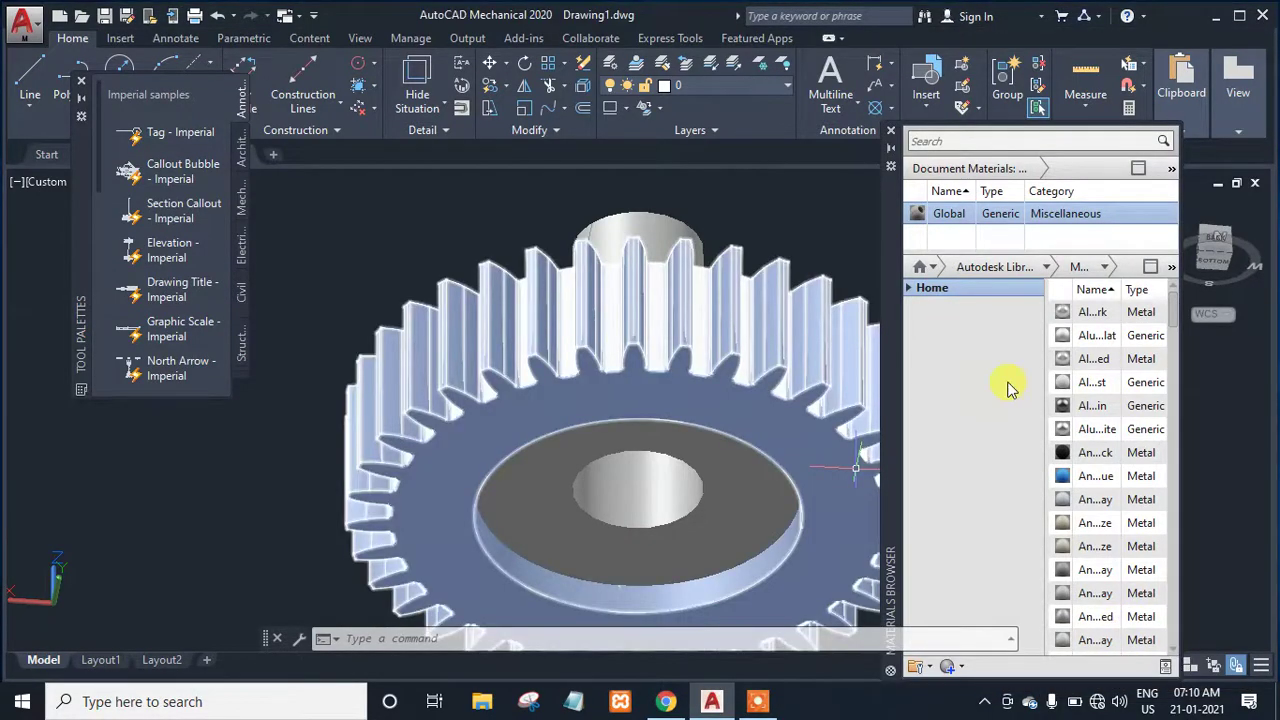
key("Escape")
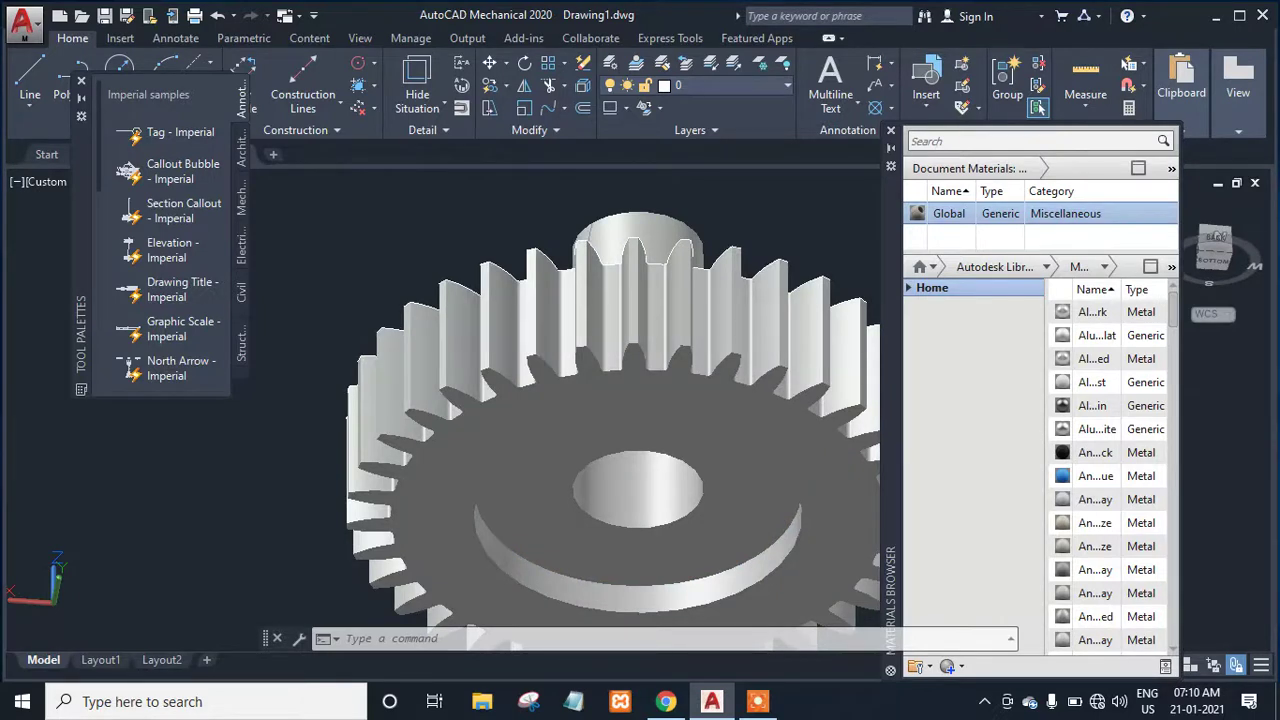
Assign the "Al...ed" aluminum metal material from the Autodesk library to the toothed outer ring.
left_click(760, 353)
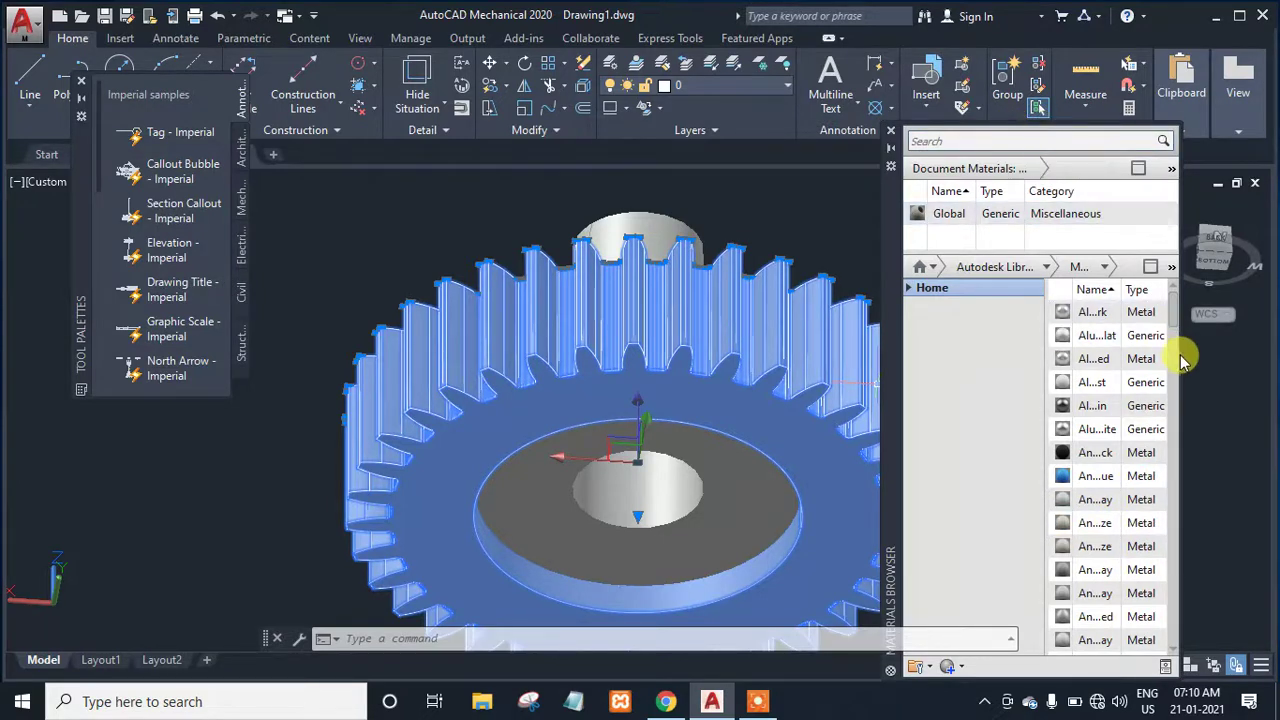
left_click(1097, 363)
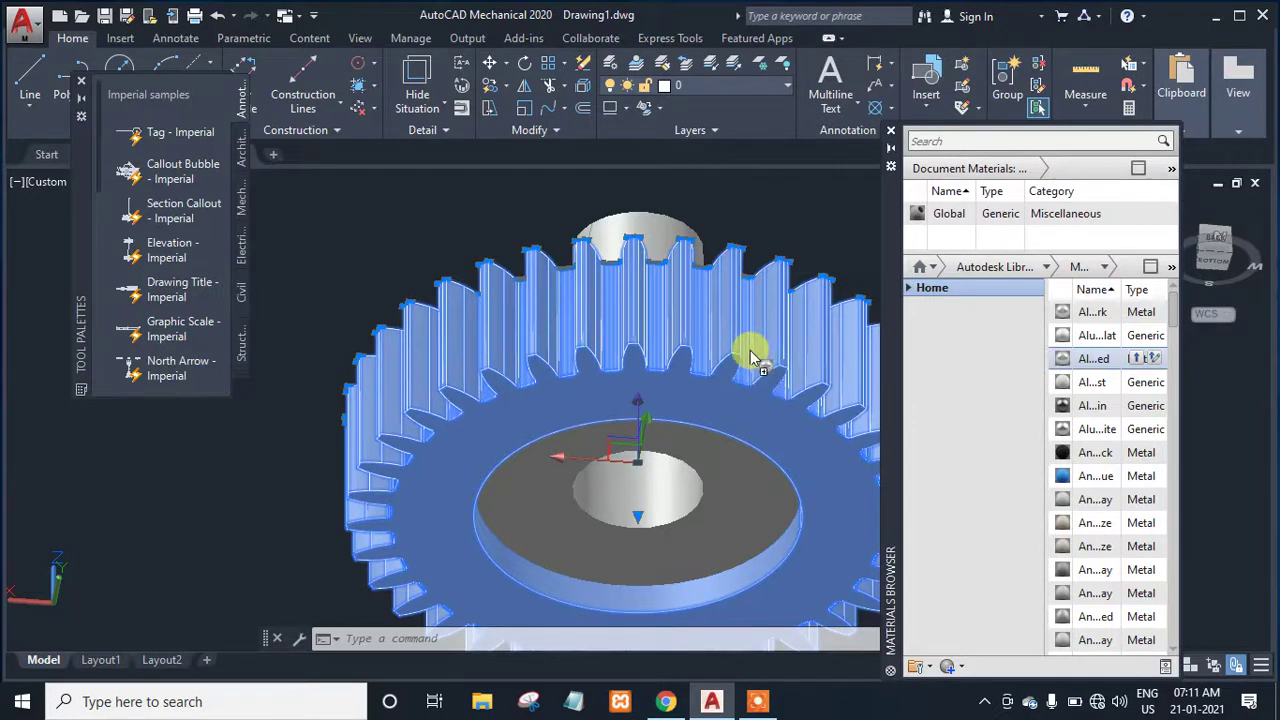
mouse_move(752, 357)
left_mouse_down()
mouse_move(738, 343)
mouse_move(761, 336)
left_mouse_up()
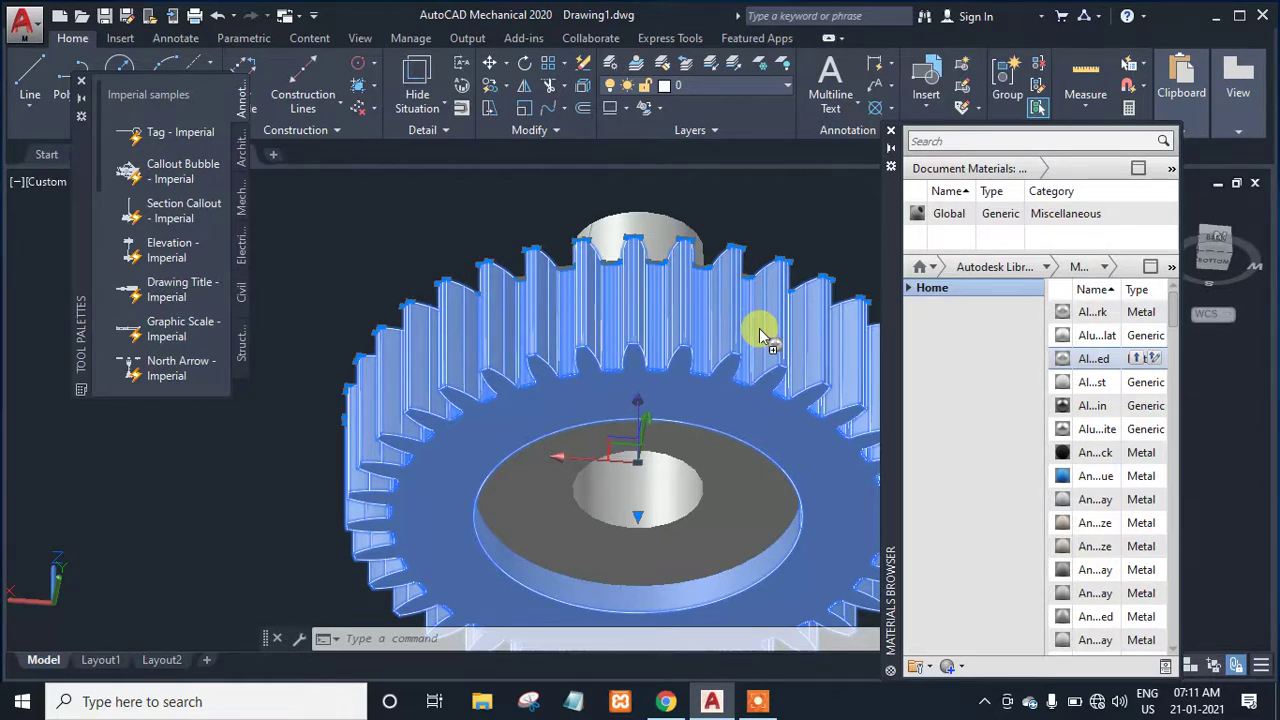
left_click_drag(759, 328, 692, 281)
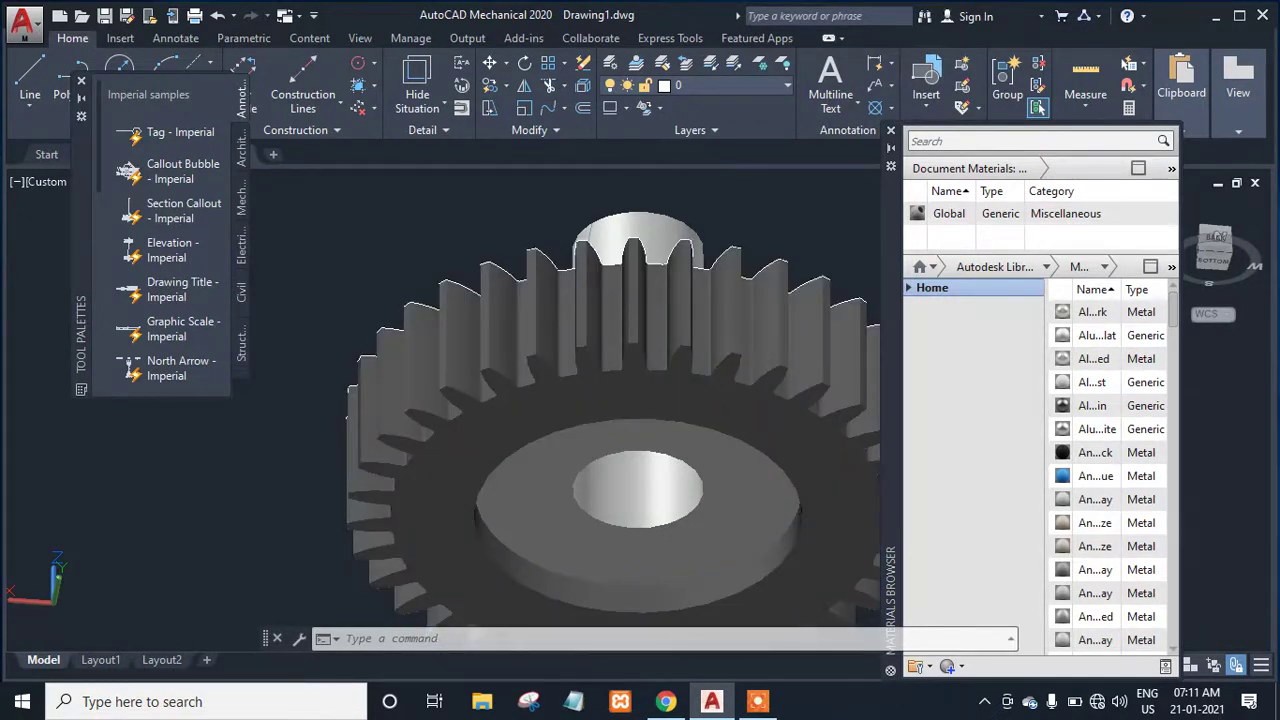
left_click(692, 300)
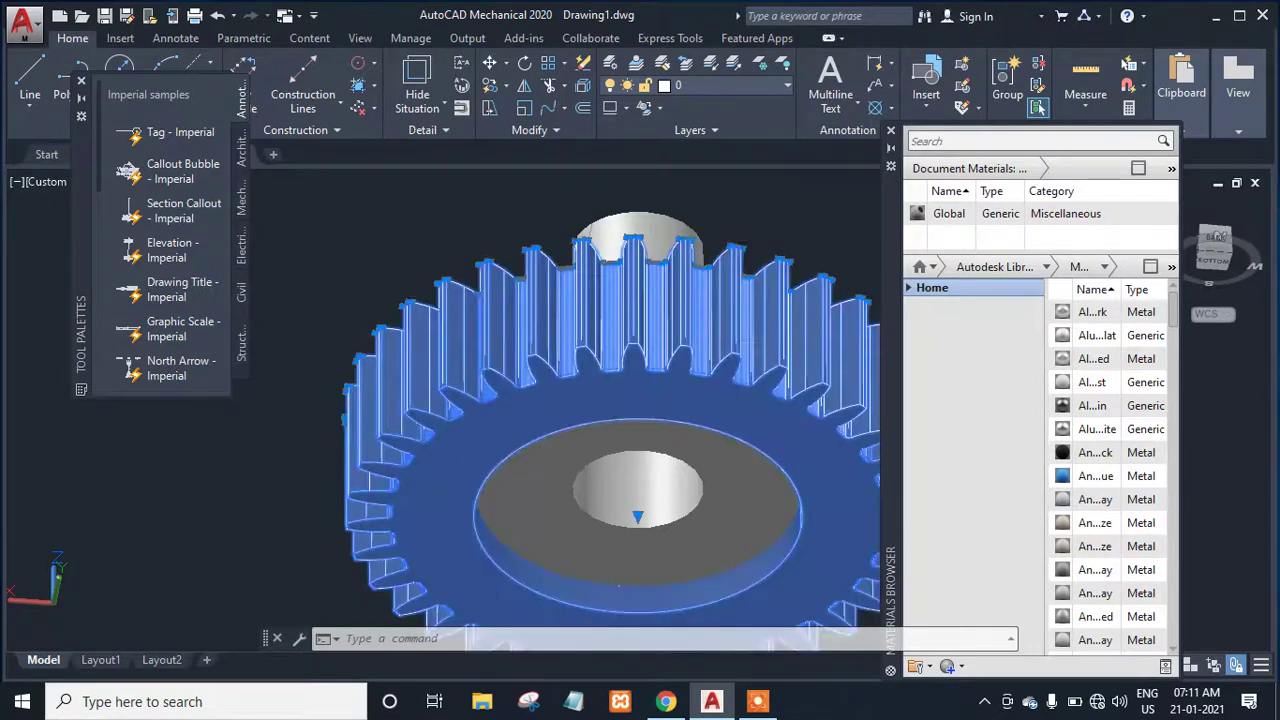
left_click(1092, 358)
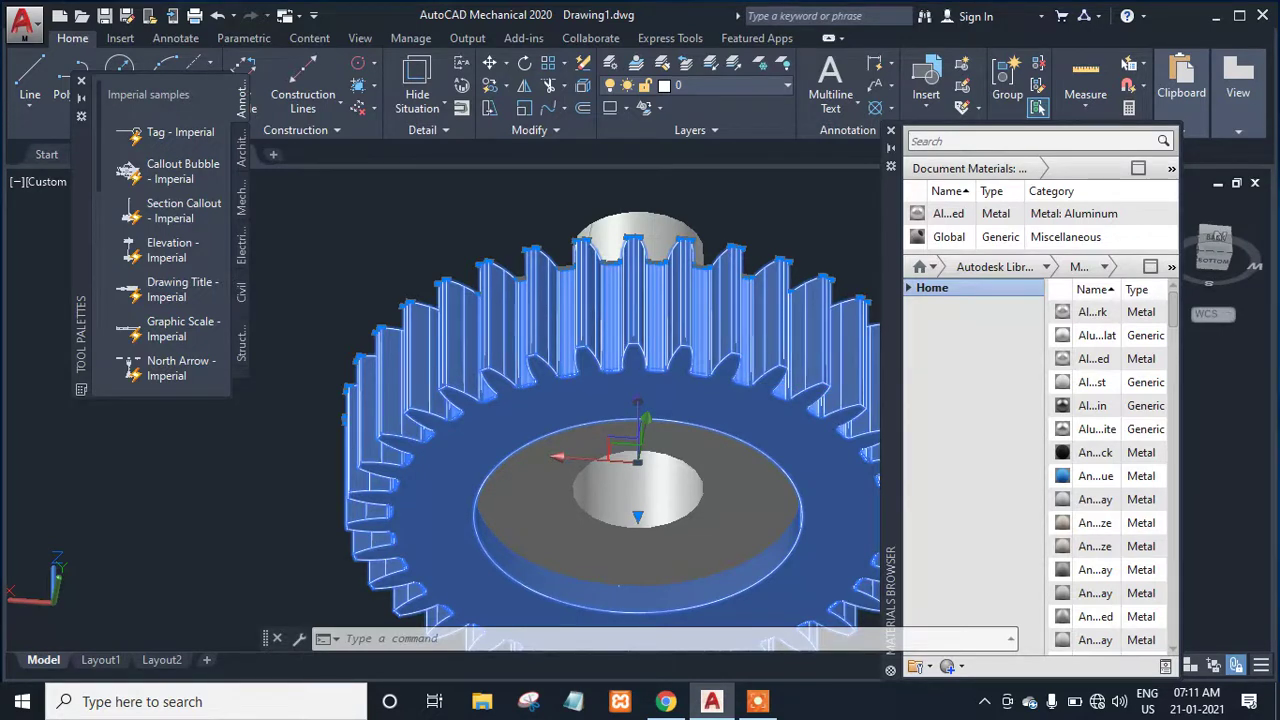
key("Escape")
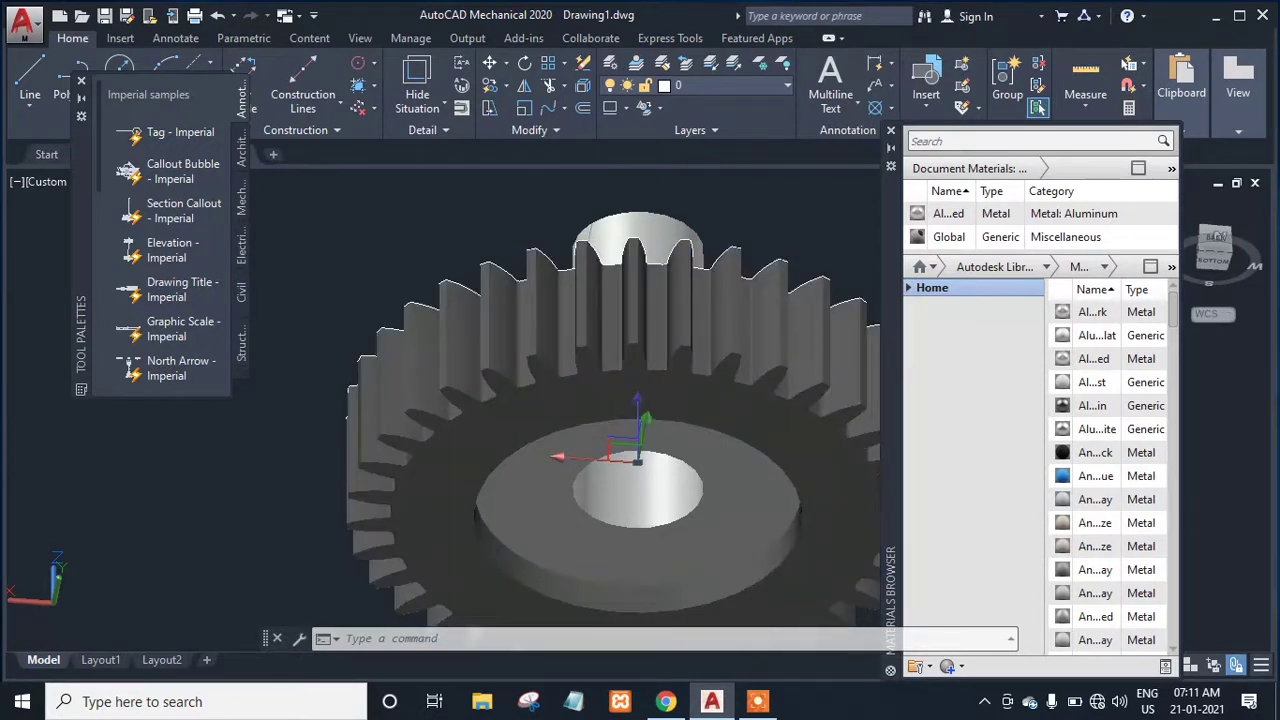
Examine the gear with its new ring material from the underside and from above.
left_click(633, 330)
left_click(603, 486)
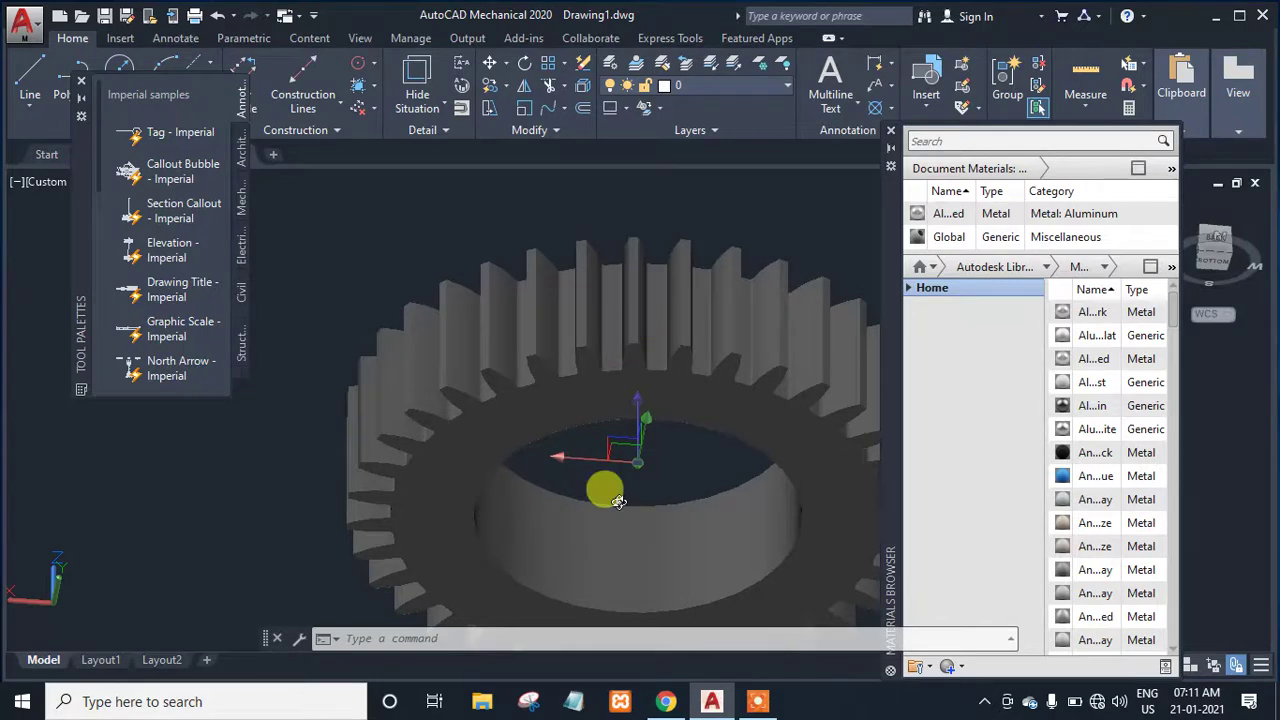
left_click(688, 425)
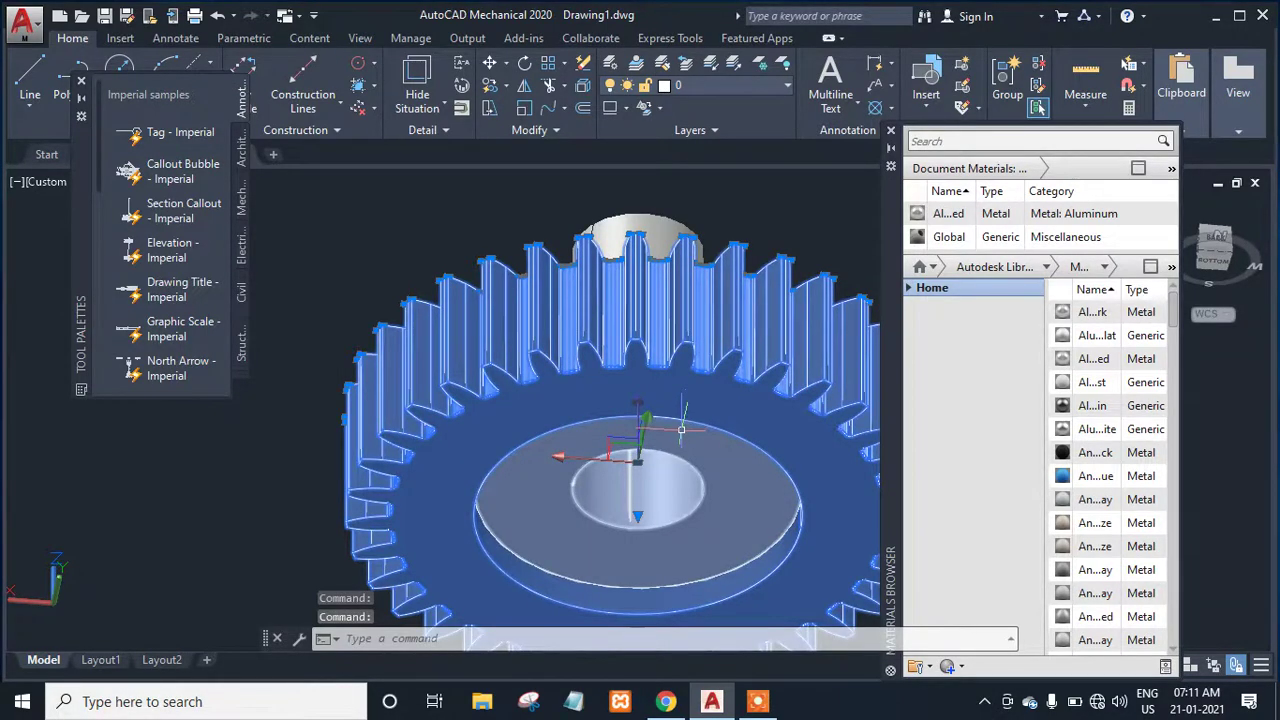
key("Escape")
left_click(689, 361)
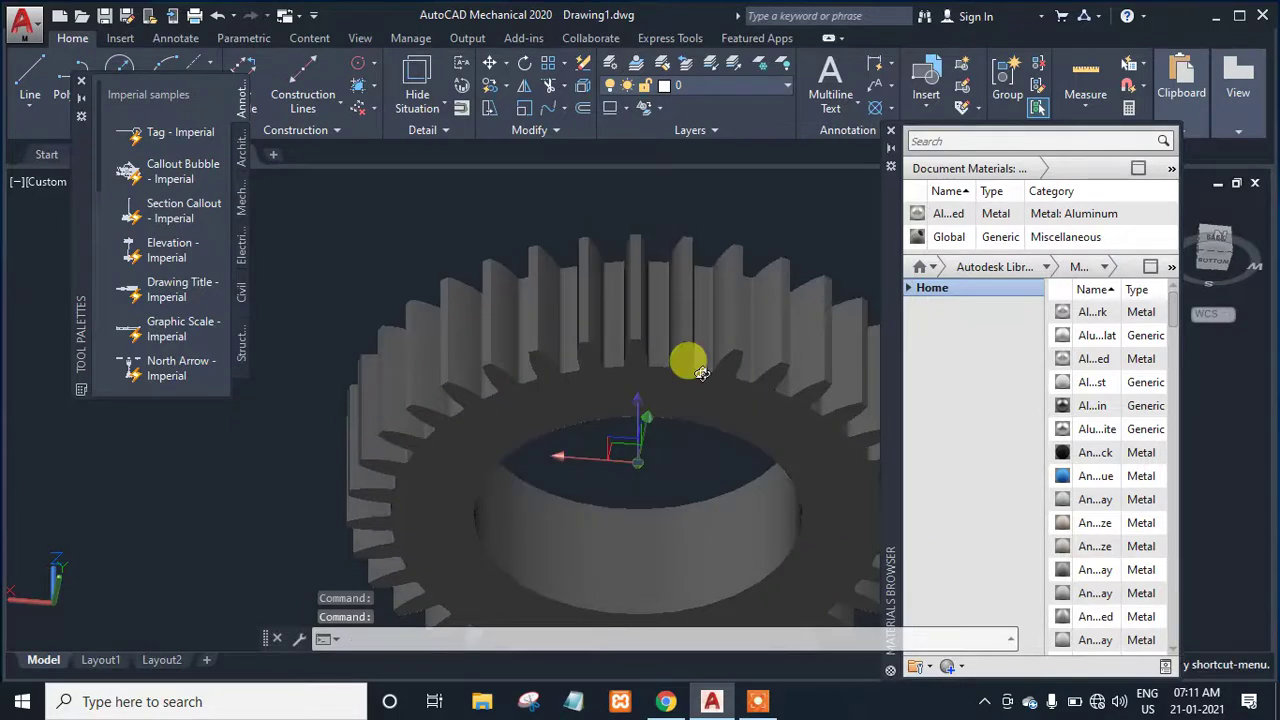
left_click_drag(700, 372, 669, 429)
key("ctrl+z")
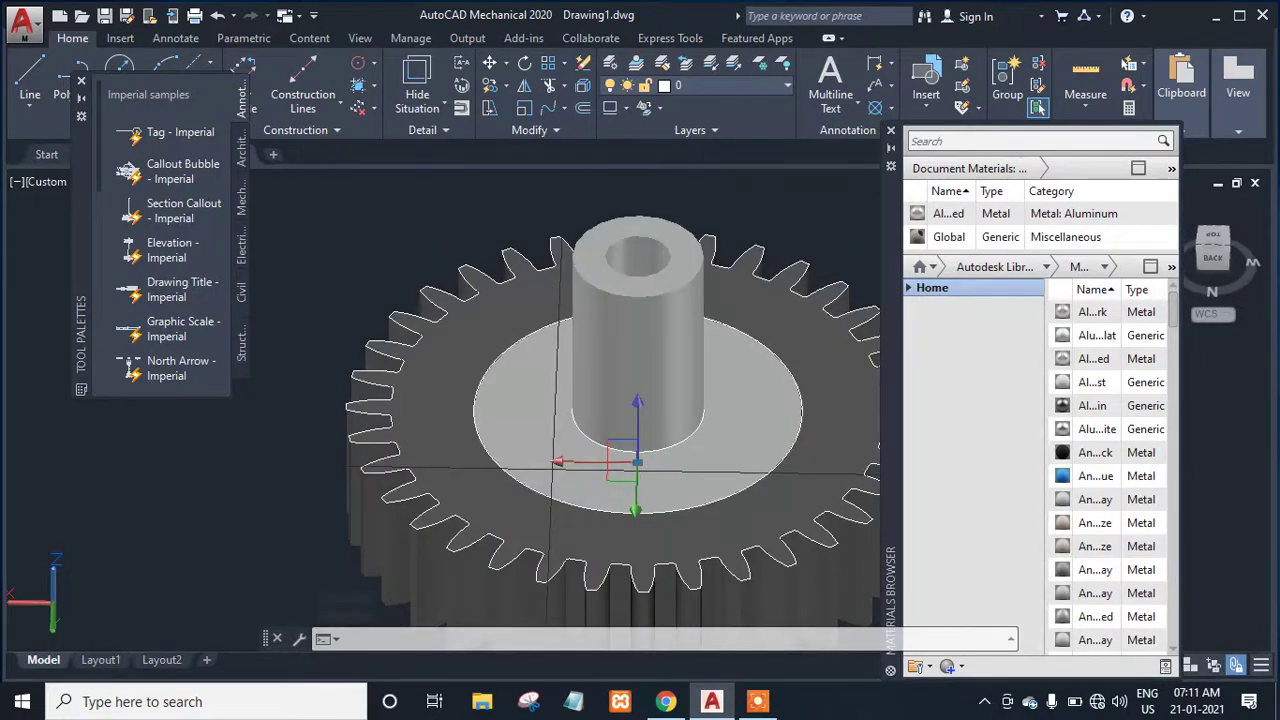
left_click(557, 465)
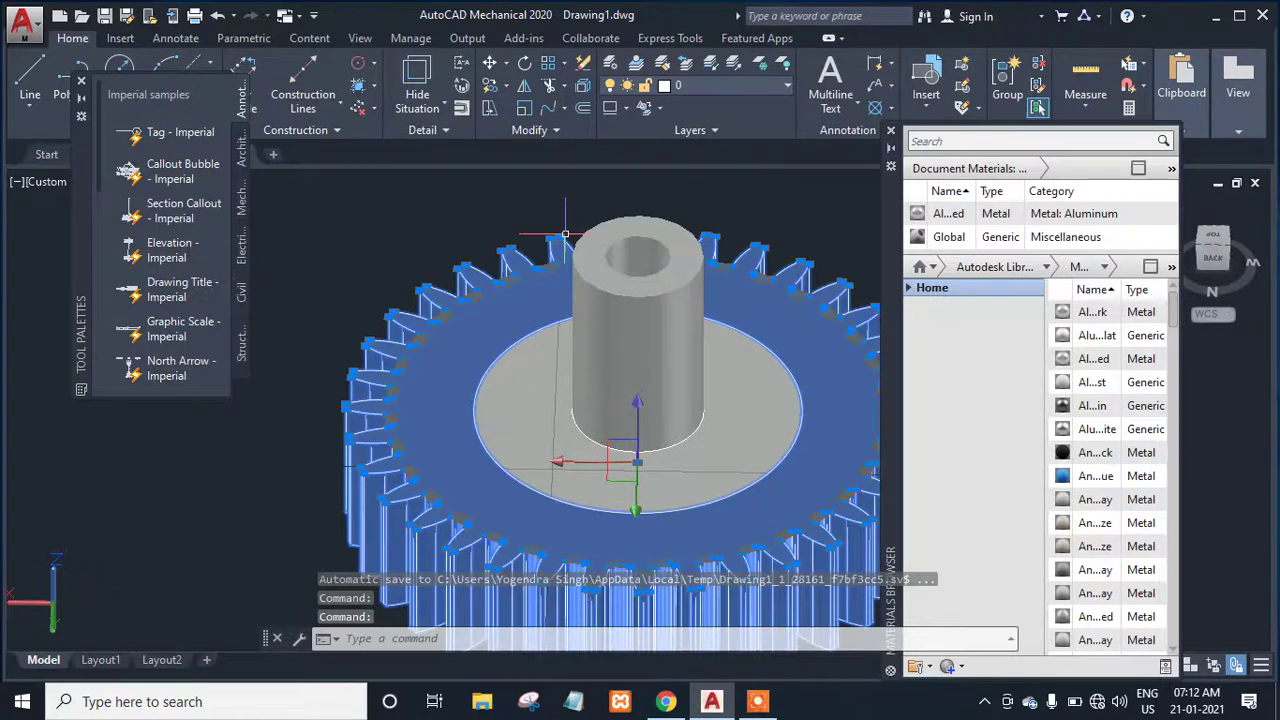
key("Escape")
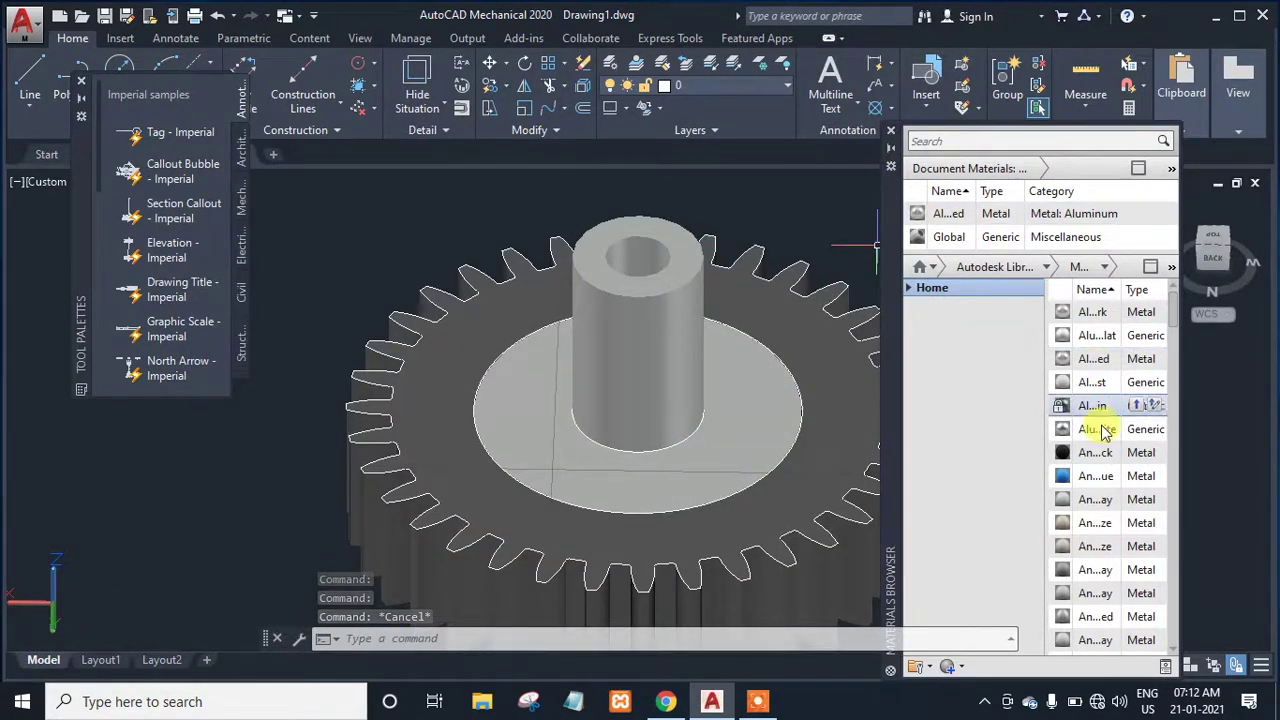
Apply the blue "An...ue" metal material from the Autodesk library to the middle ring around the hub.
mouse_move(1116, 482)
left_click_drag(1116, 480, 735, 410)
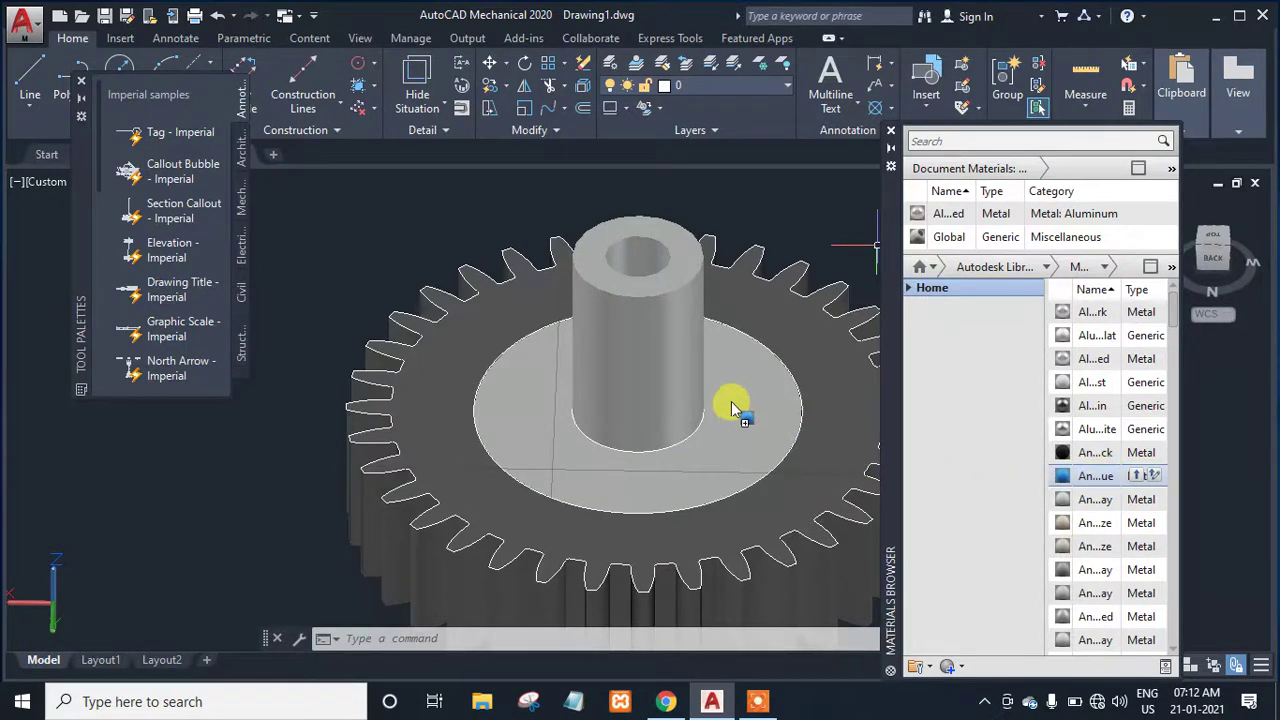
left_click(735, 399, "ctrl")
left_click_drag(736, 398, 736, 398)
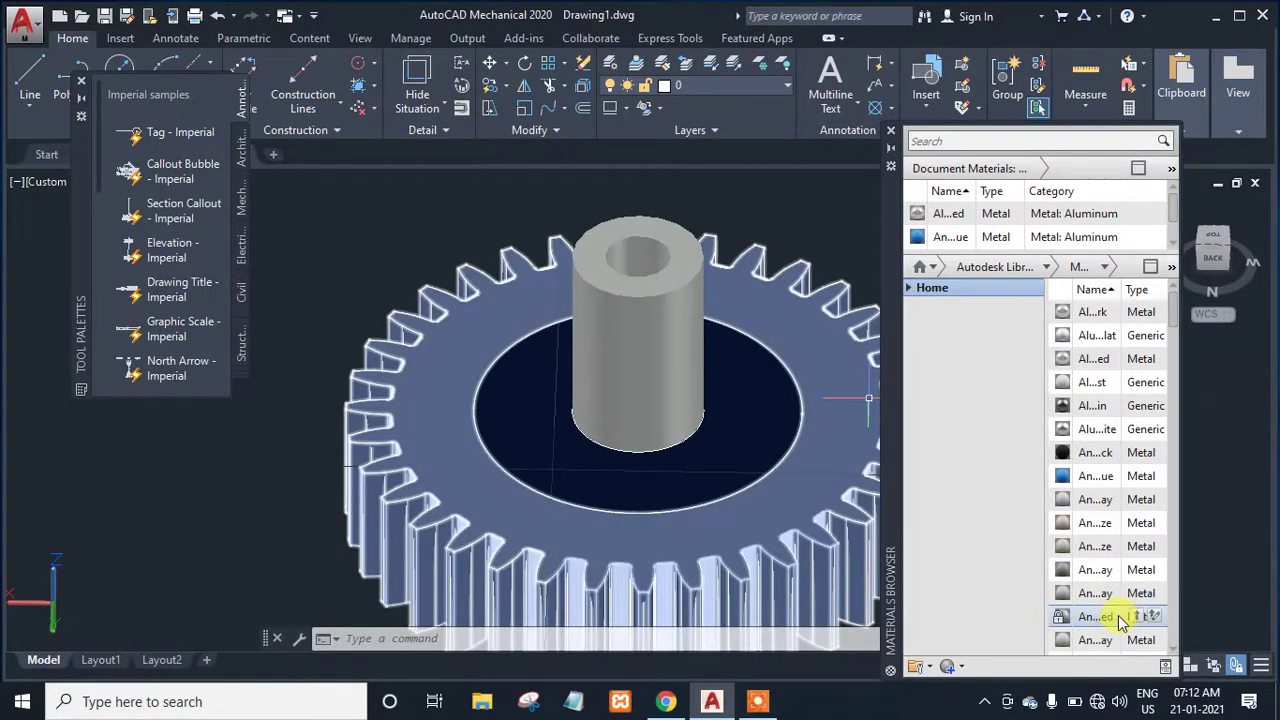
Apply the "An...ed" metal material from the Autodesk library to the central hollow hub.
left_click_drag(1118, 620, 1014, 575)
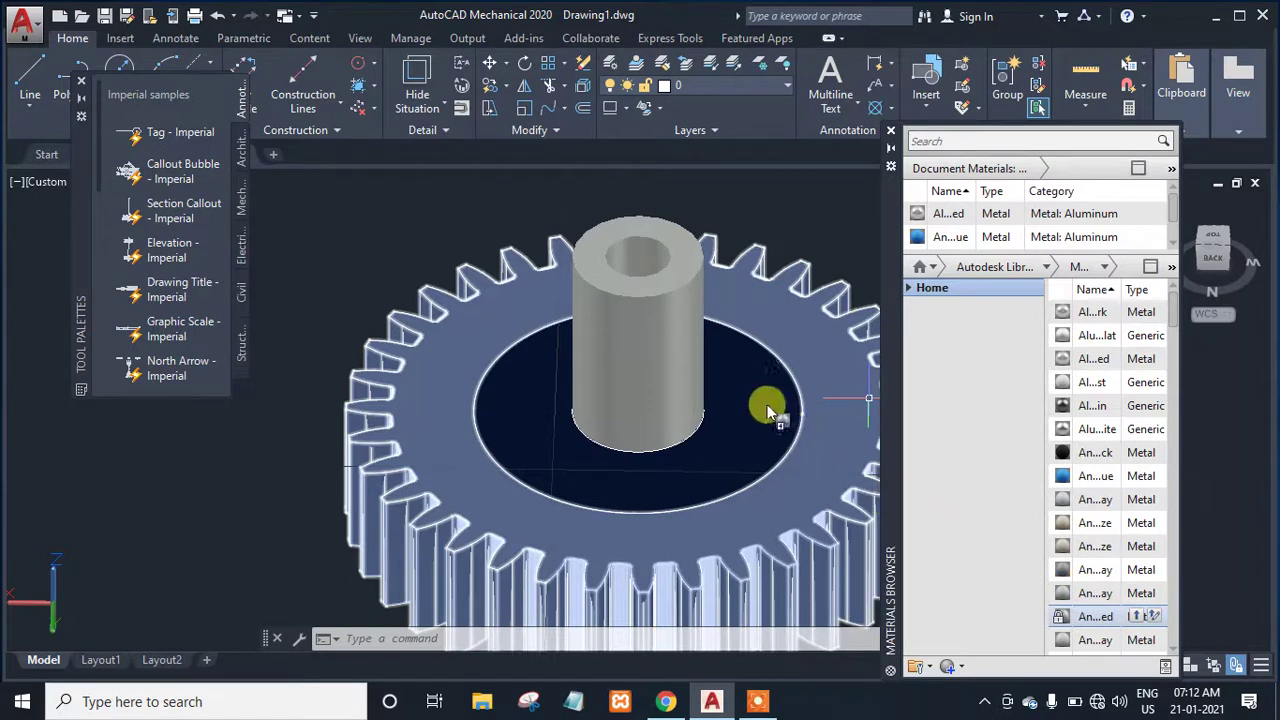
left_click_drag(767, 404, 692, 334)
left_click_drag(632, 267, 634, 267)
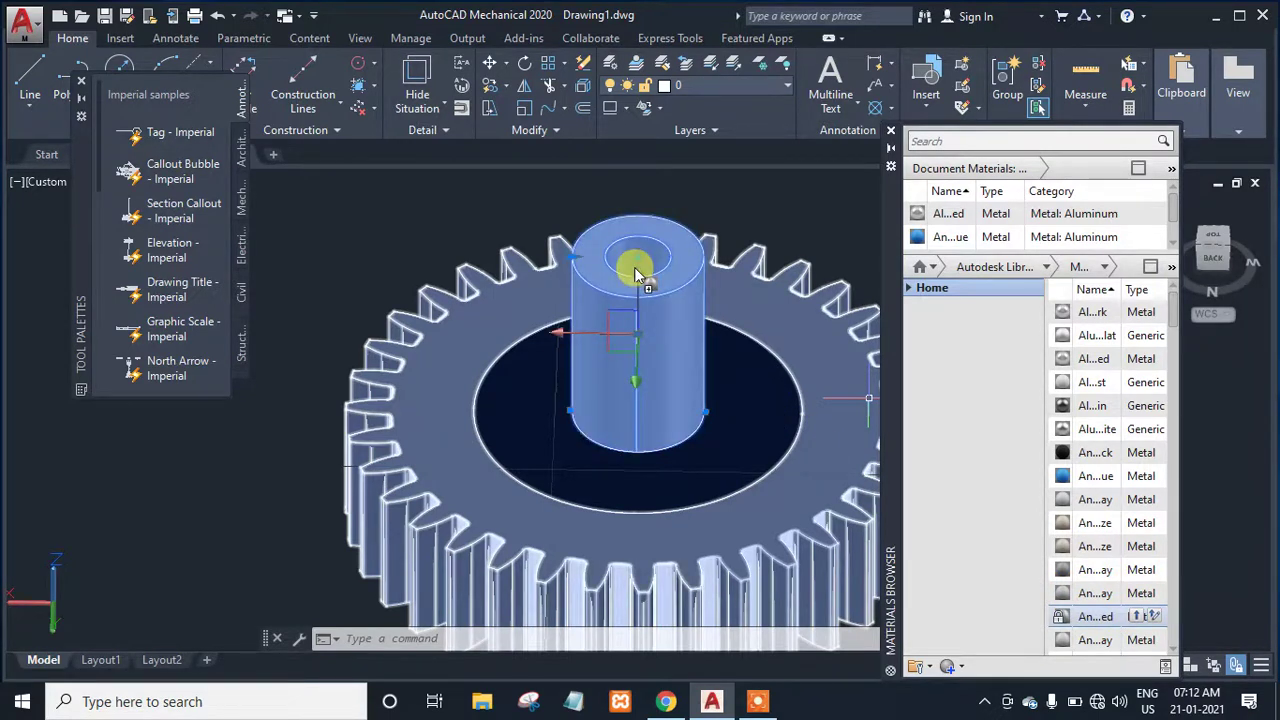
left_click_drag(634, 267, 629, 306)
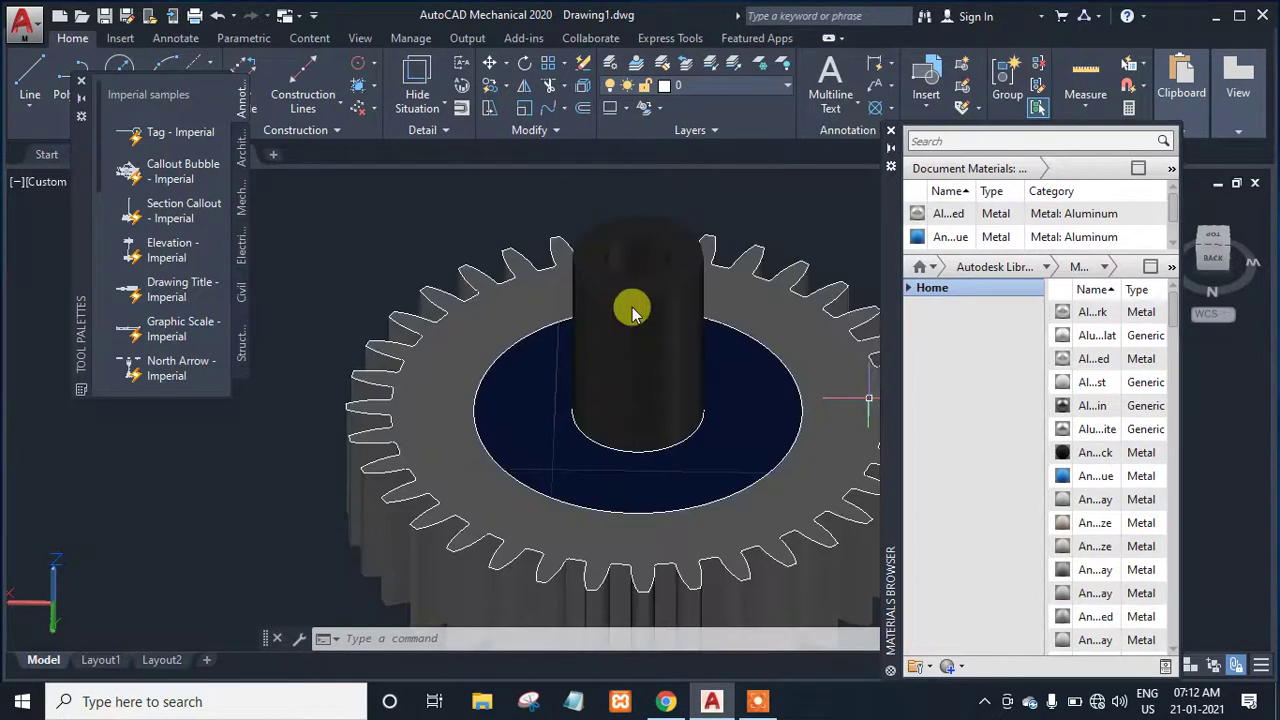
Close the Materials Browser and the Tool Palettes, and view the finished gear from below and above.
left_click(893, 137)
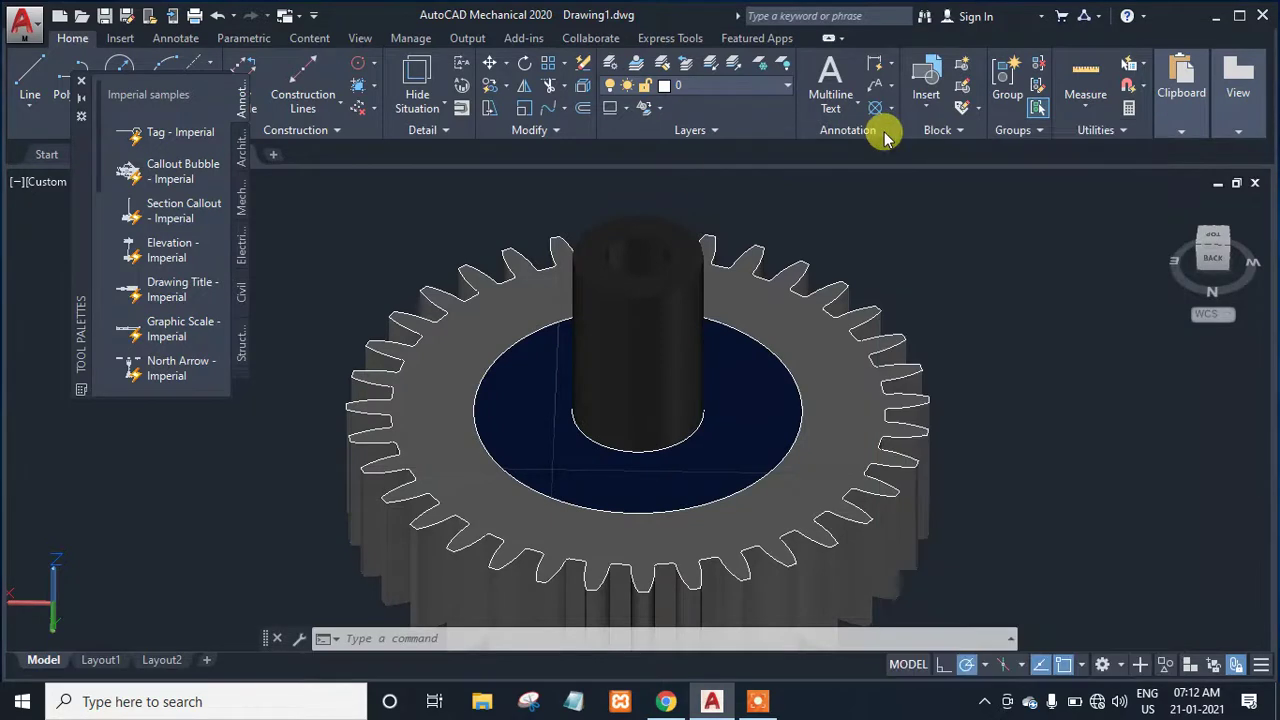
left_click(81, 88)
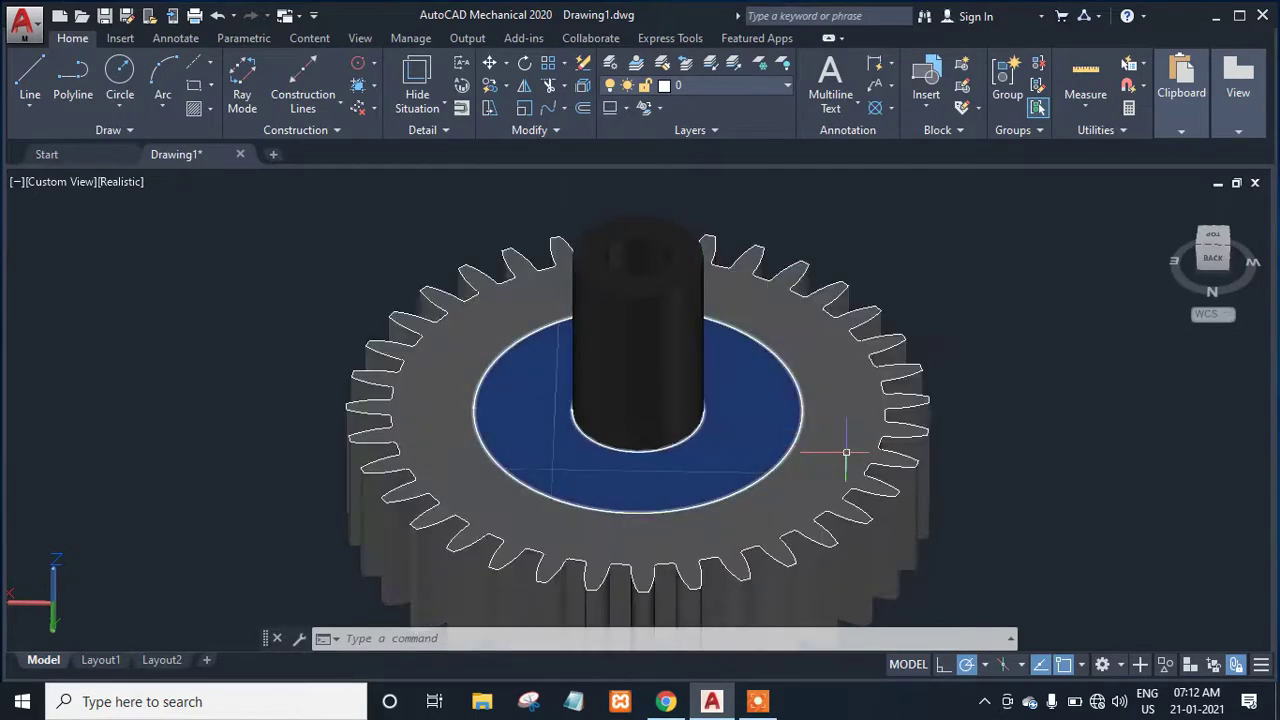
middle_click_drag(855, 420, 706, 266, "shift")
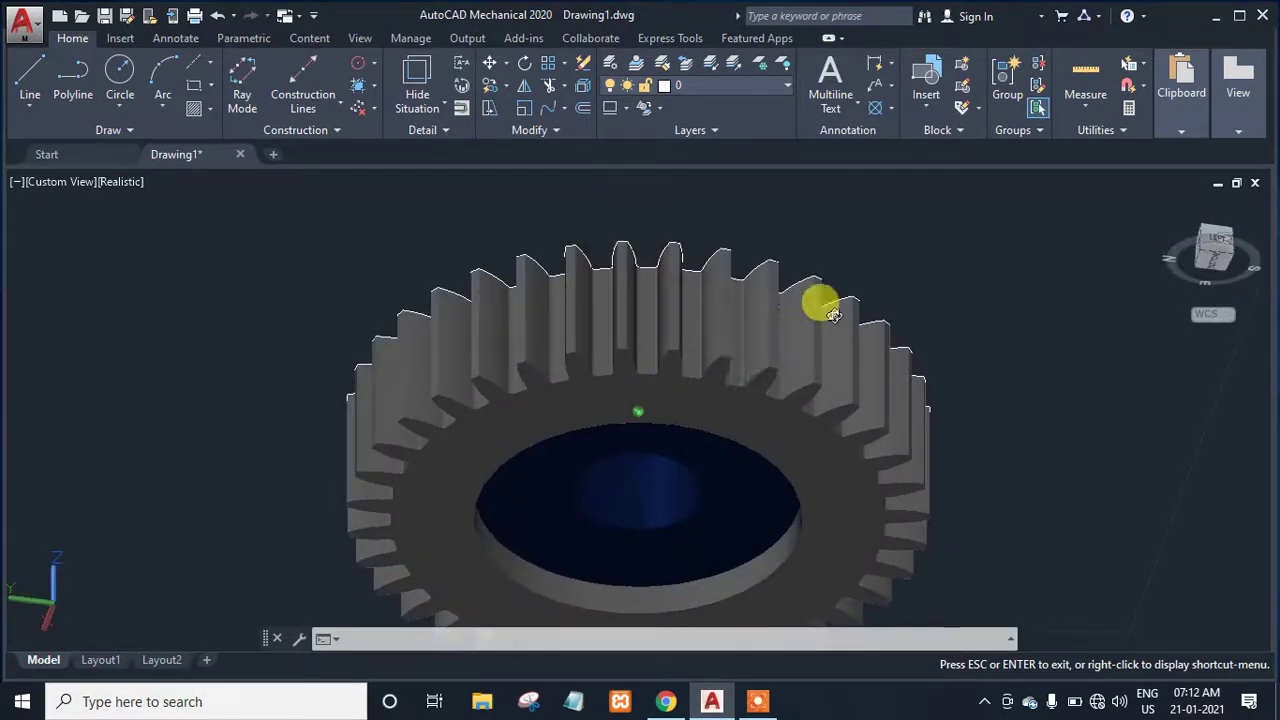
middle_click_drag(833, 314, 826, 289, "shift")
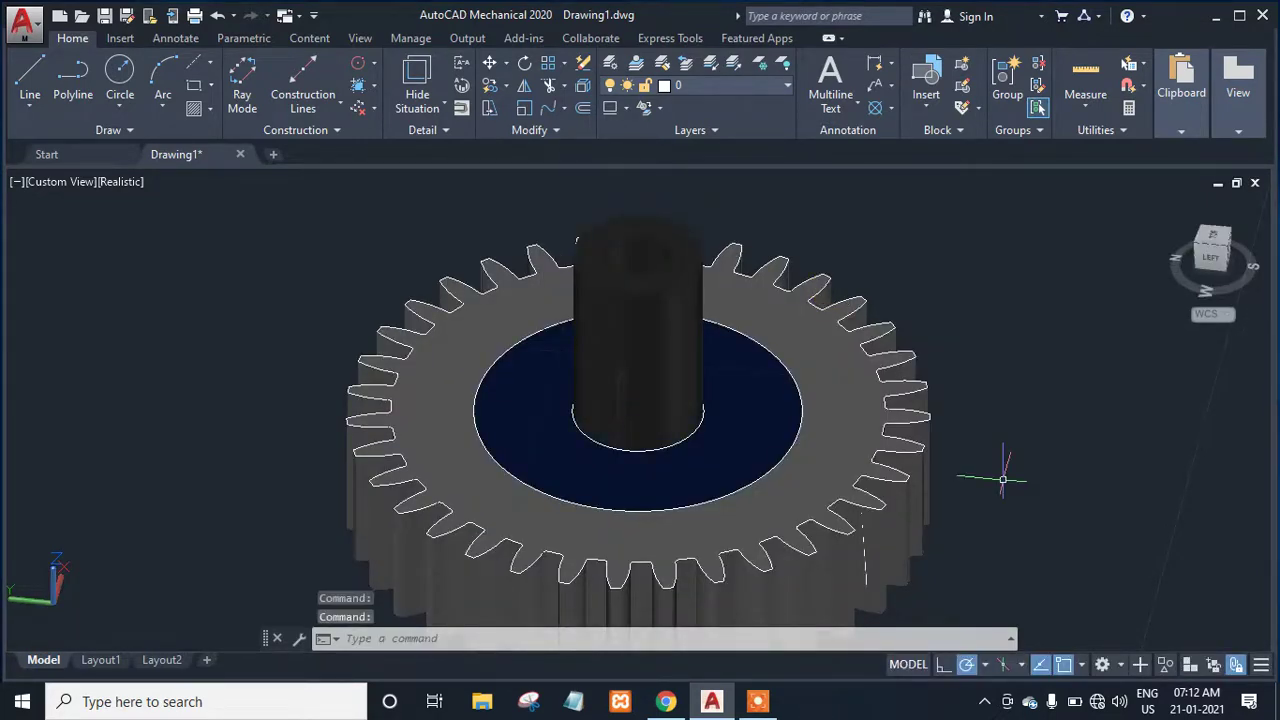
mouse_move(757, 700)
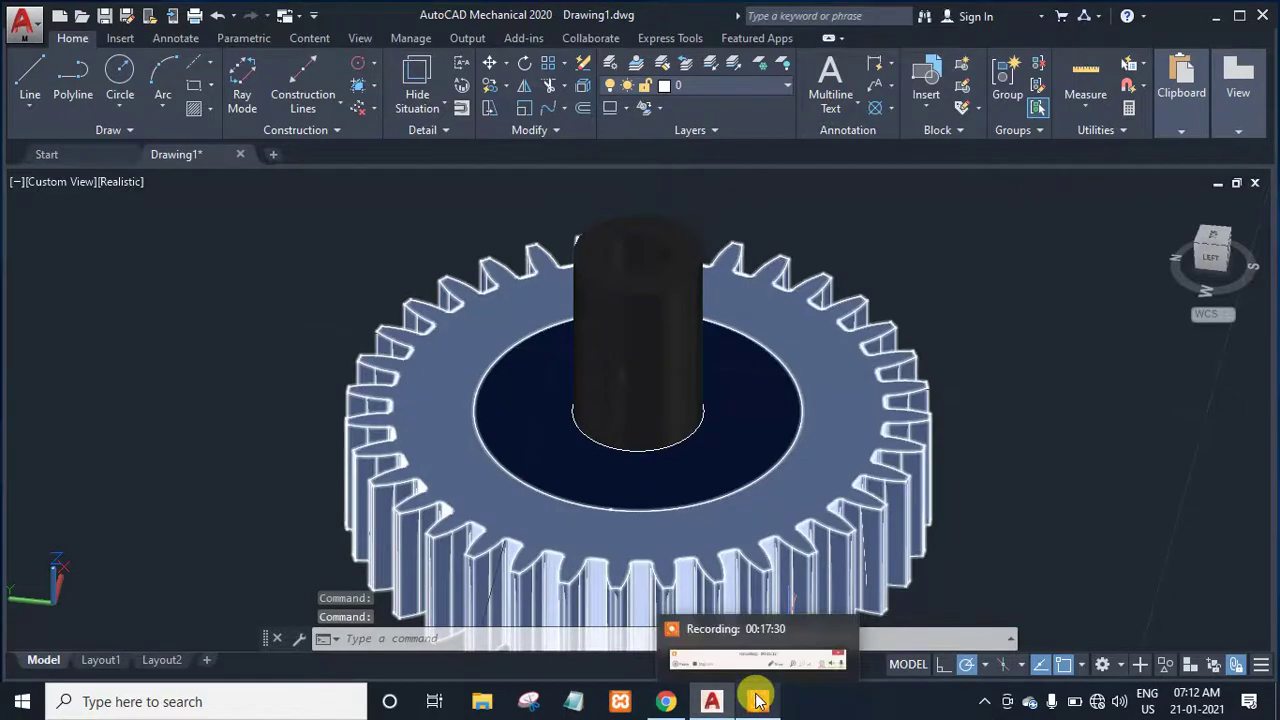
left_click(725, 655)
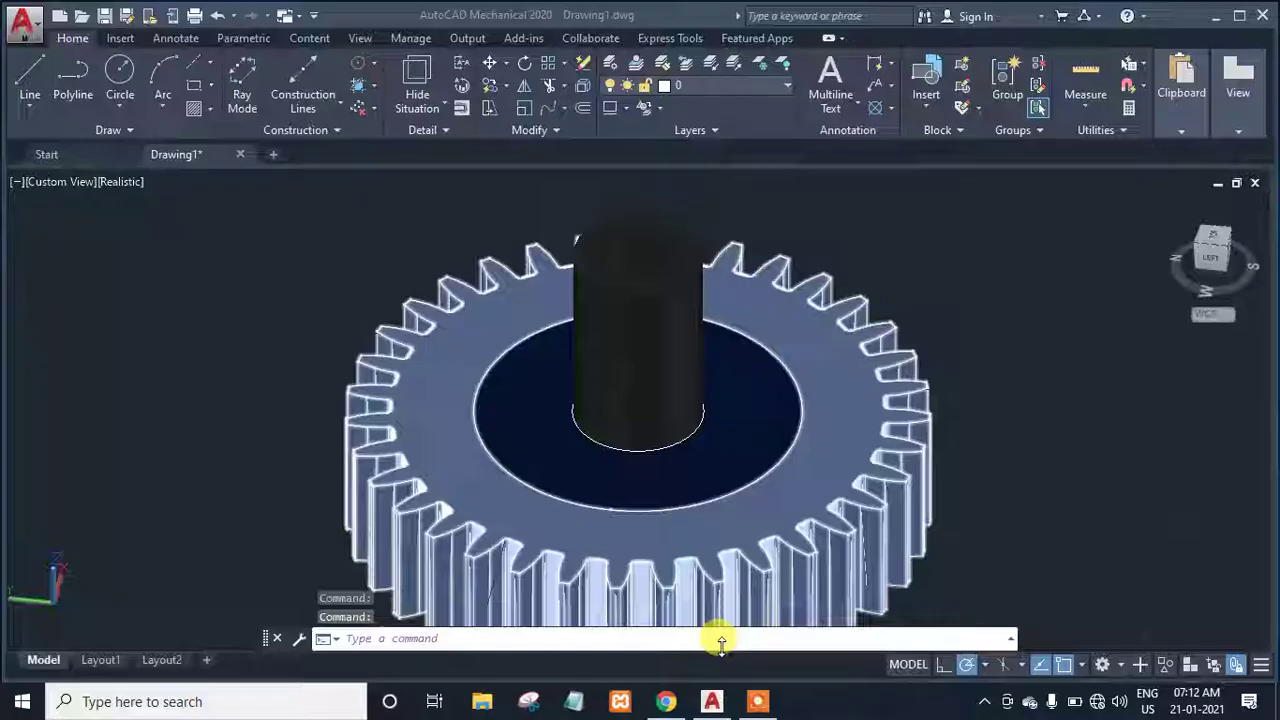